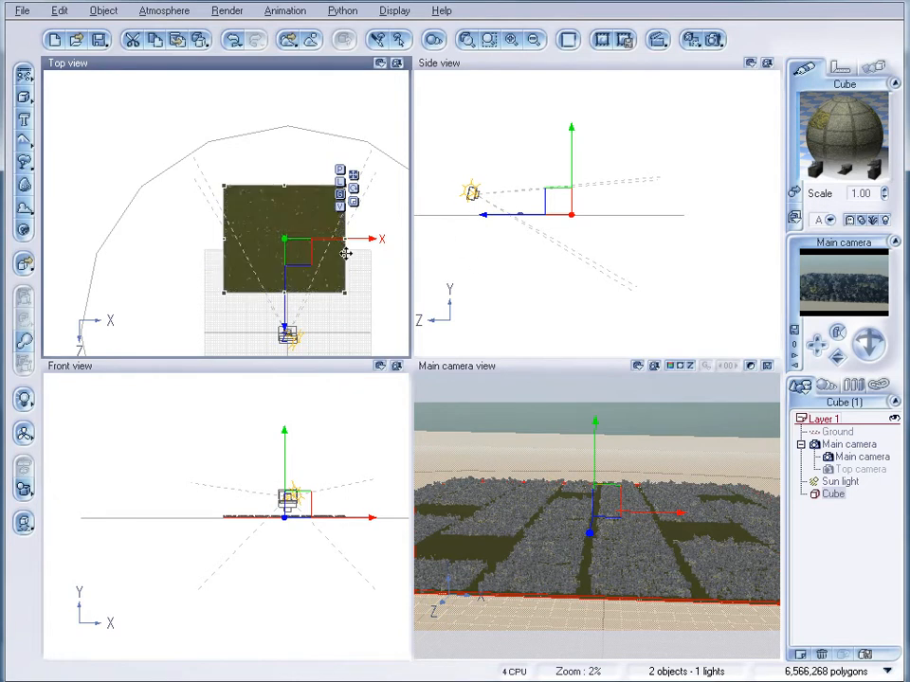
Step: Add a terrain behind the city block, stretch it wide and enlarge it into a mountain range
scroll(345, 258, "up", 2)
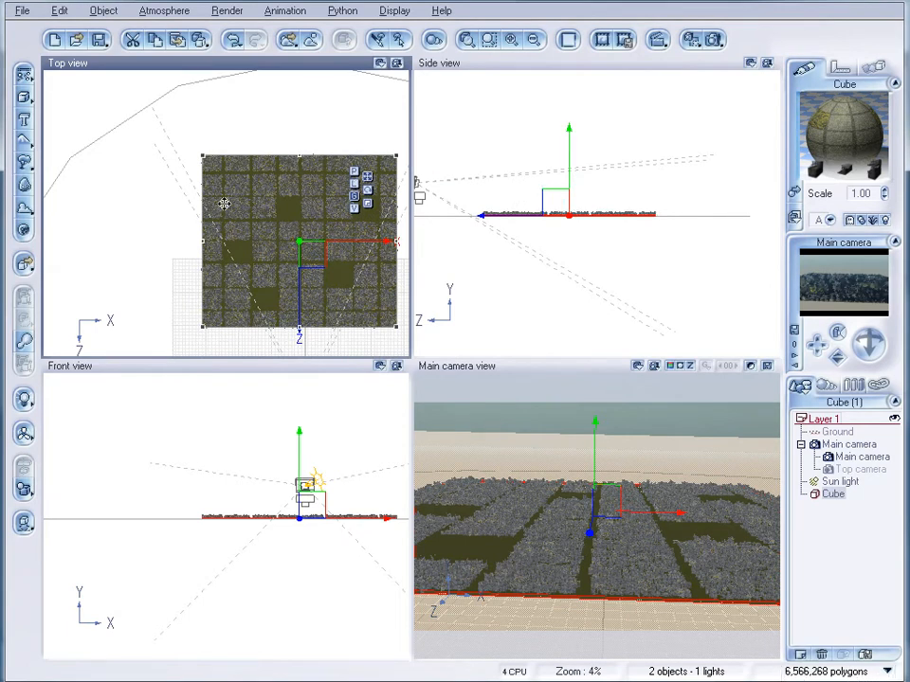
scroll(285, 236, "up", 2)
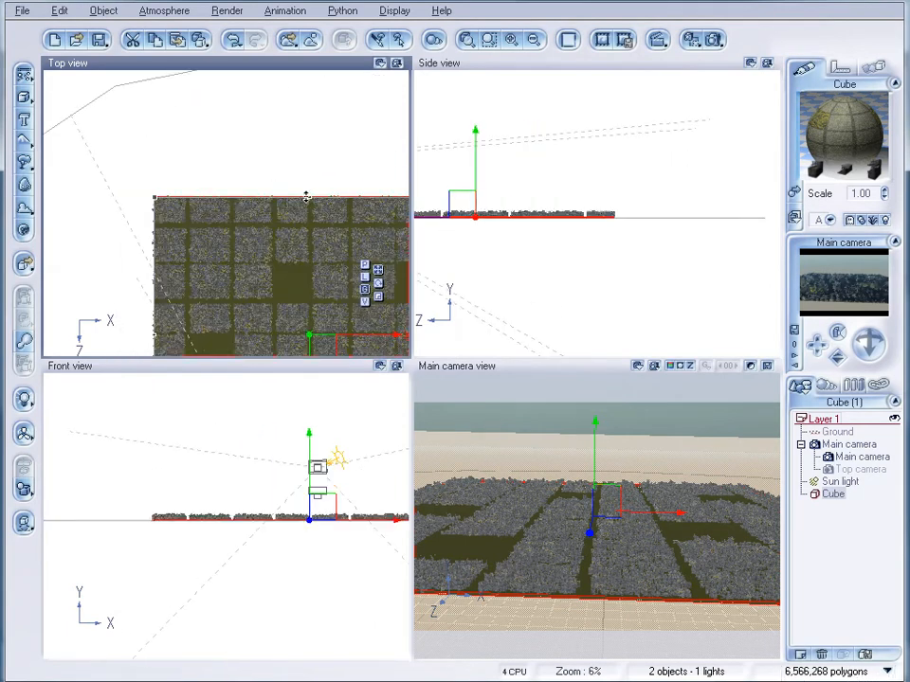
right_click_drag(302, 198, 278, 239)
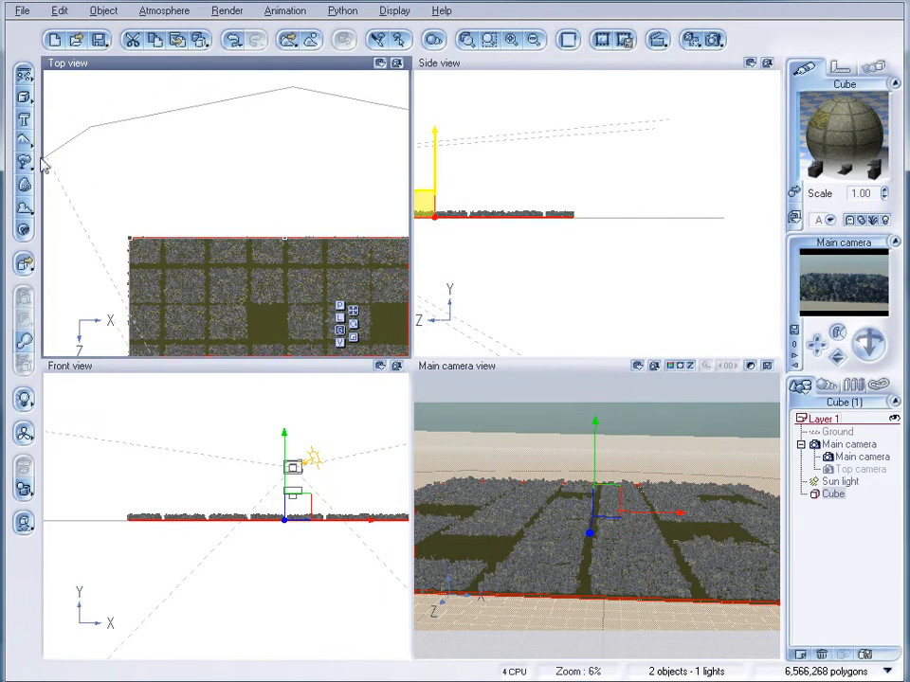
left_click(24, 161)
left_click_drag(233, 206, 359, 144)
left_click_drag(213, 165, 3, 163)
left_click_drag(171, 184, 126, 205)
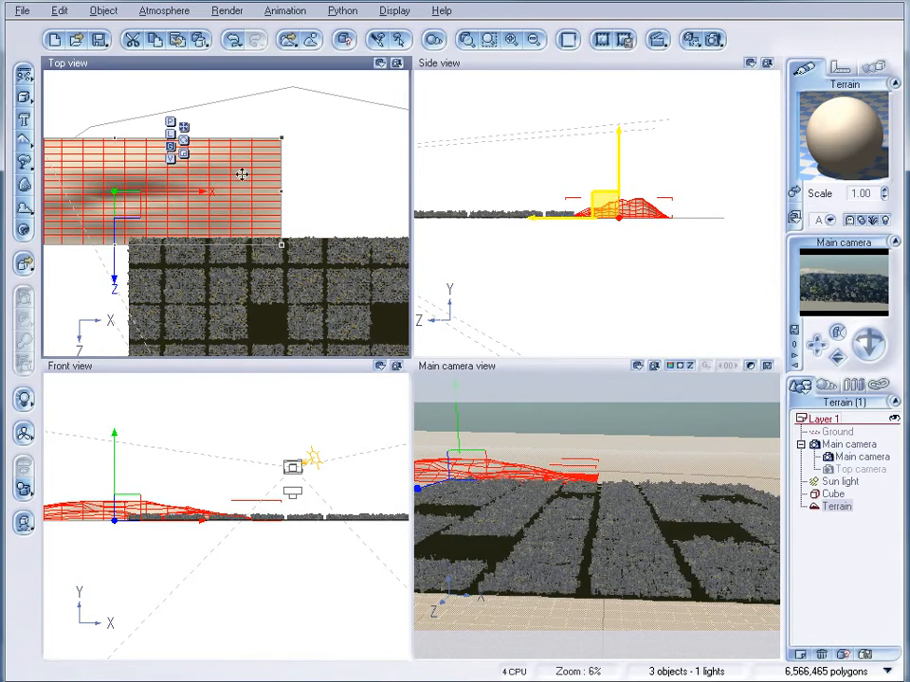
left_click(616, 190)
left_click_drag(676, 197, 784, 174)
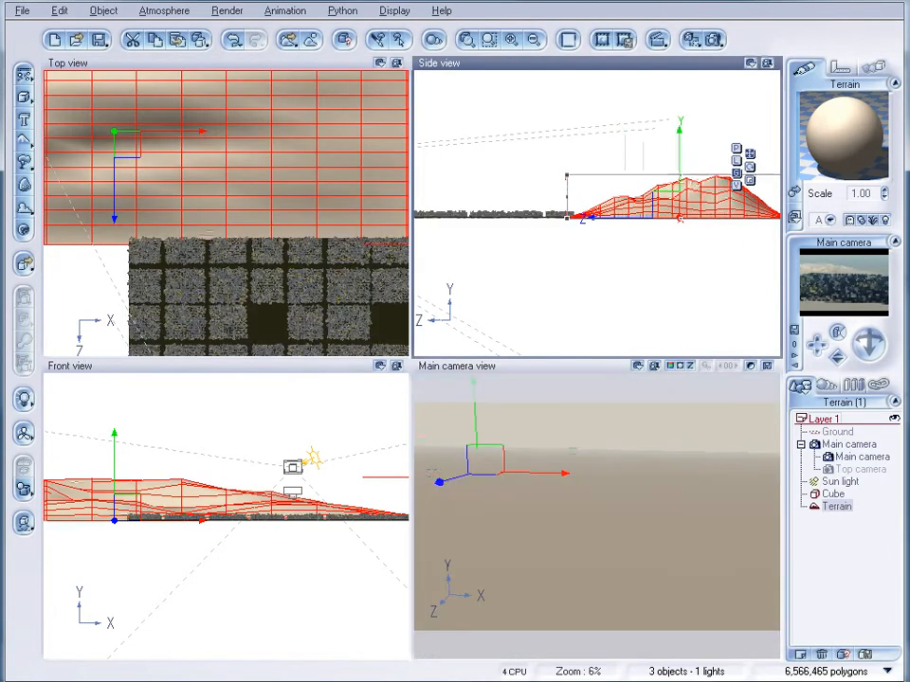
Step: Add a second terrain, enlarge it and place it behind the city block so it overlaps the right part of the first range
left_click(182, 195)
scroll(179, 169, "down", 4)
left_click(21, 103)
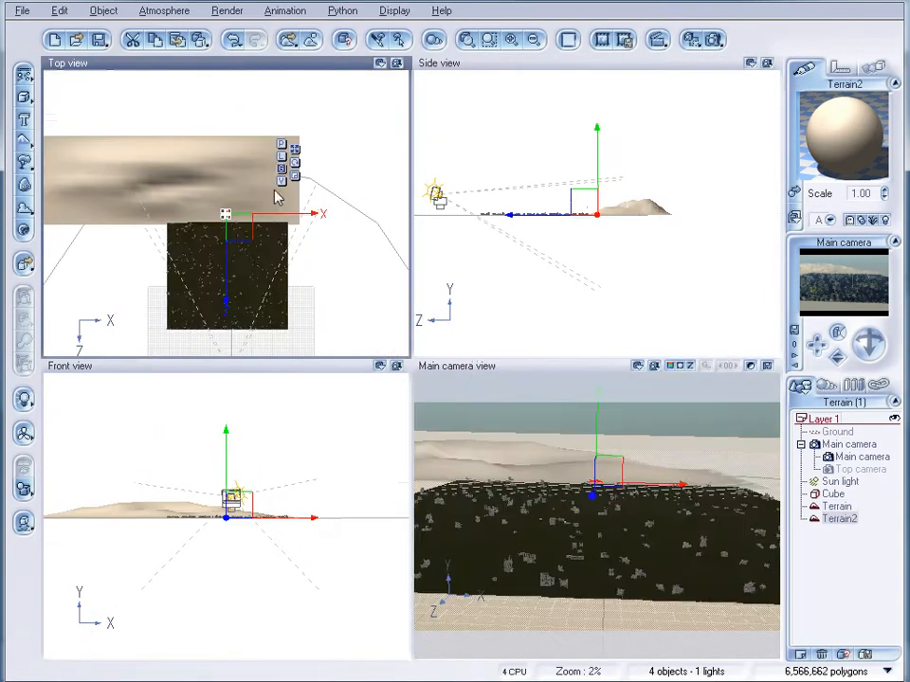
left_click_drag(229, 205, 608, 167)
left_click_drag(388, 178, 296, 225)
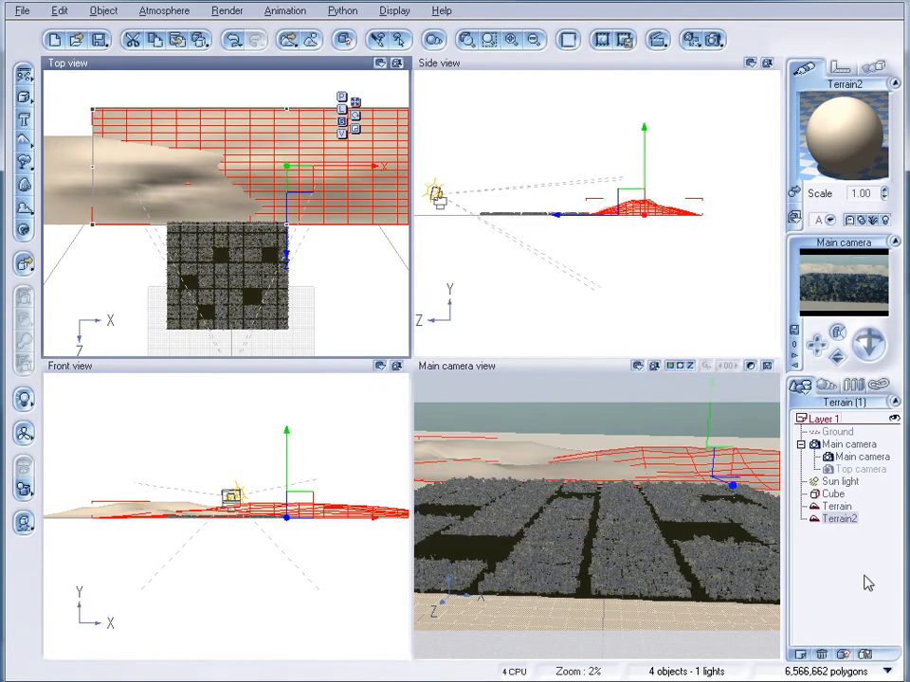
left_click_drag(312, 179, 323, 130)
left_click_drag(297, 179, 298, 223)
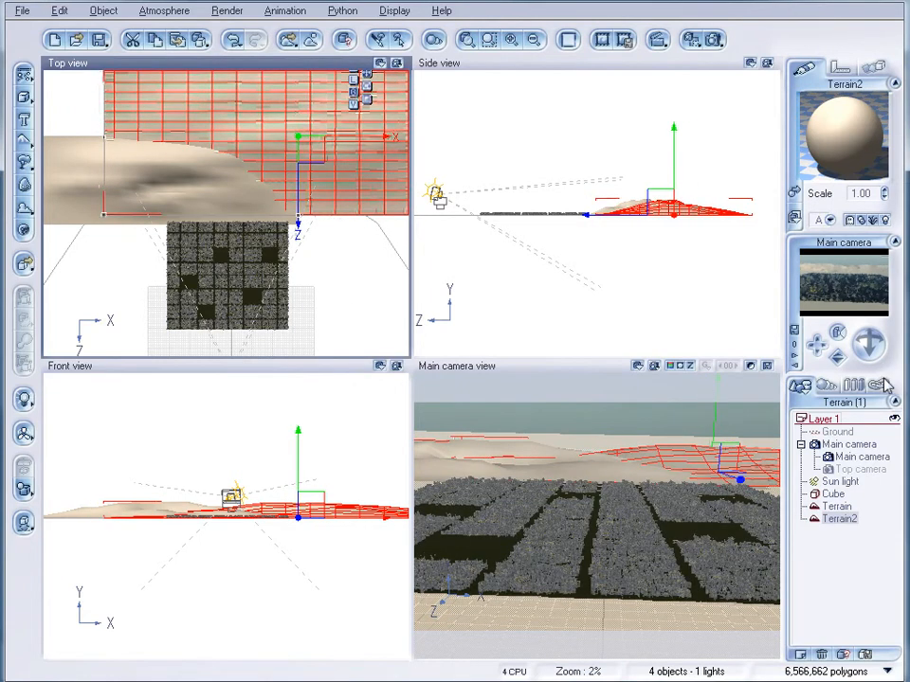
Step: Apply the "terrain" material from the BCK Ground collection to both mountain terrains and render the scene
left_click(838, 506, "ctrl")
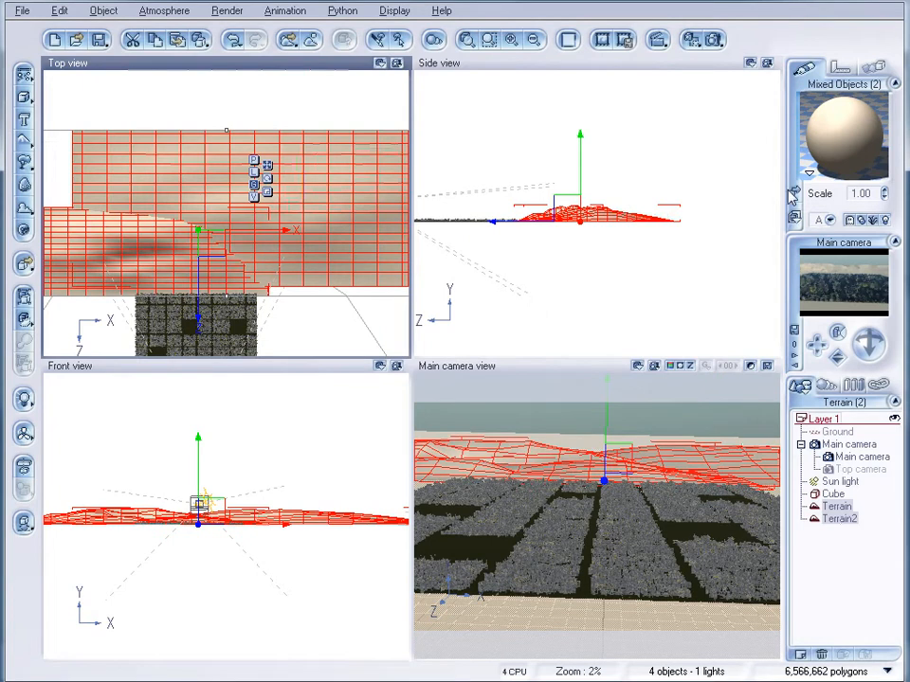
left_click(794, 192)
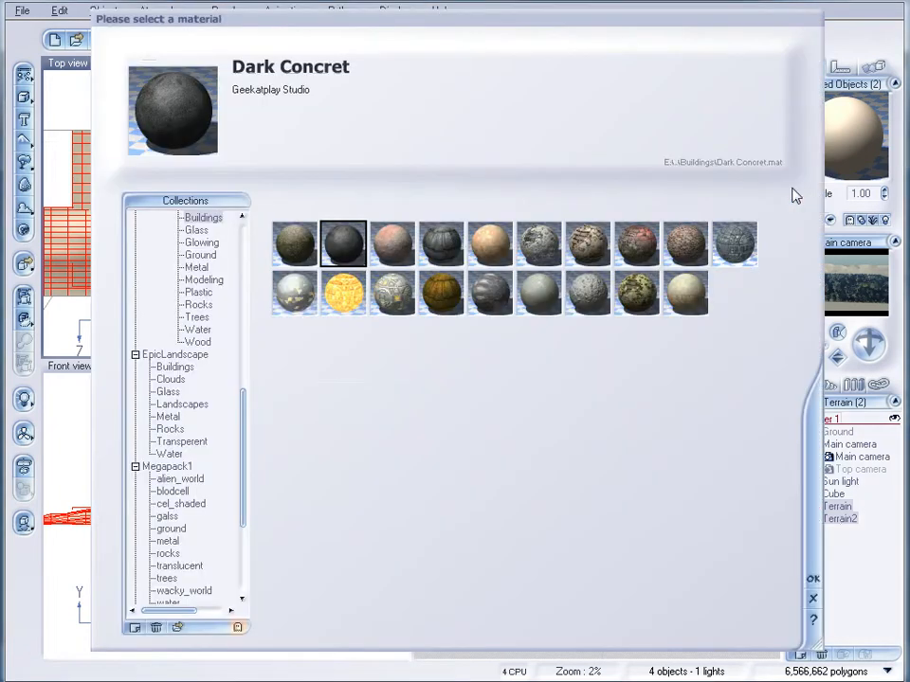
left_click(291, 249)
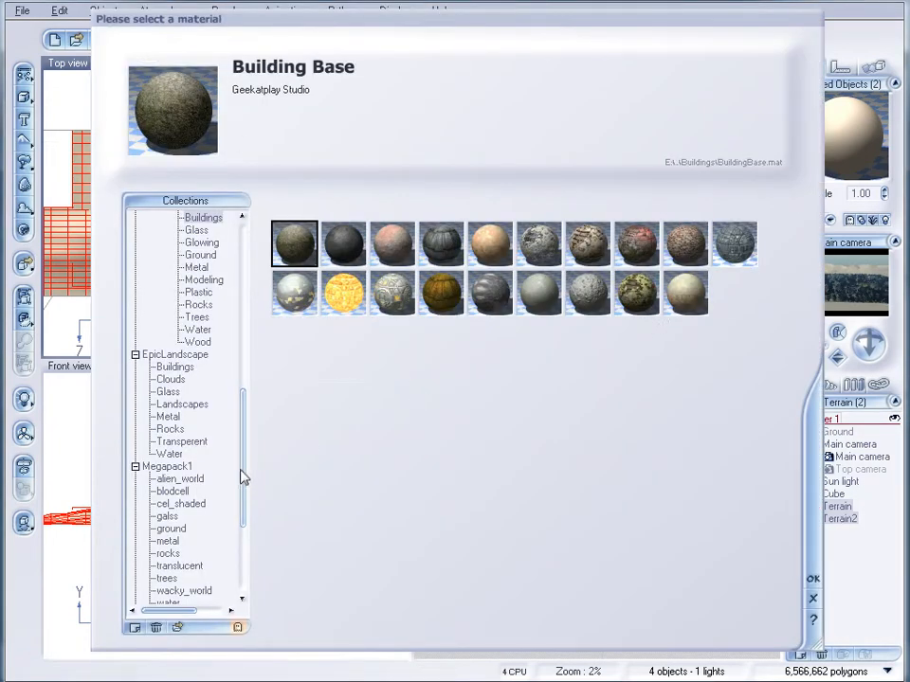
left_click(182, 404)
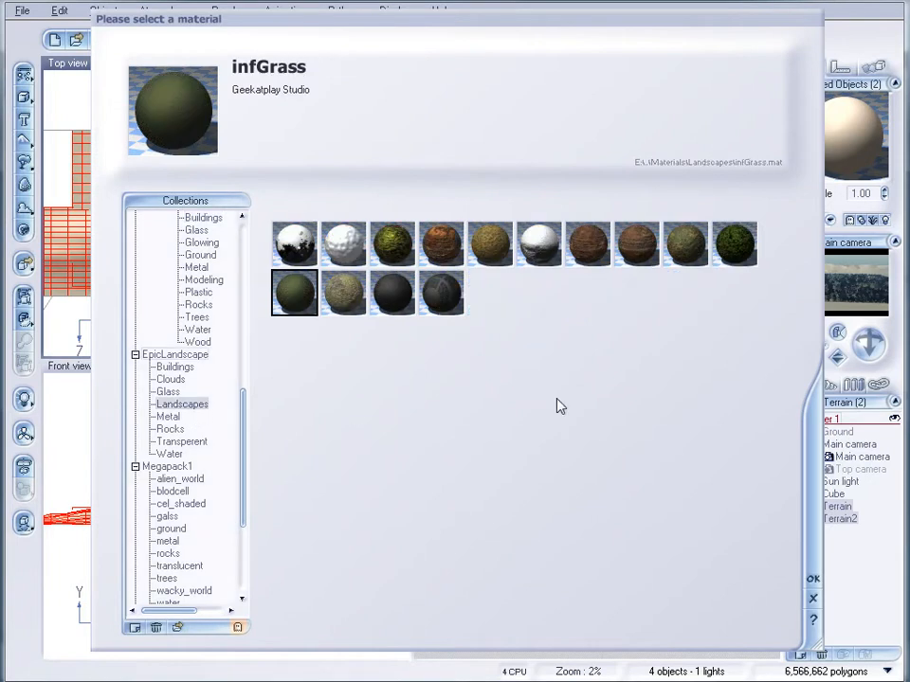
left_click_drag(242, 424, 244, 357)
left_click(210, 421)
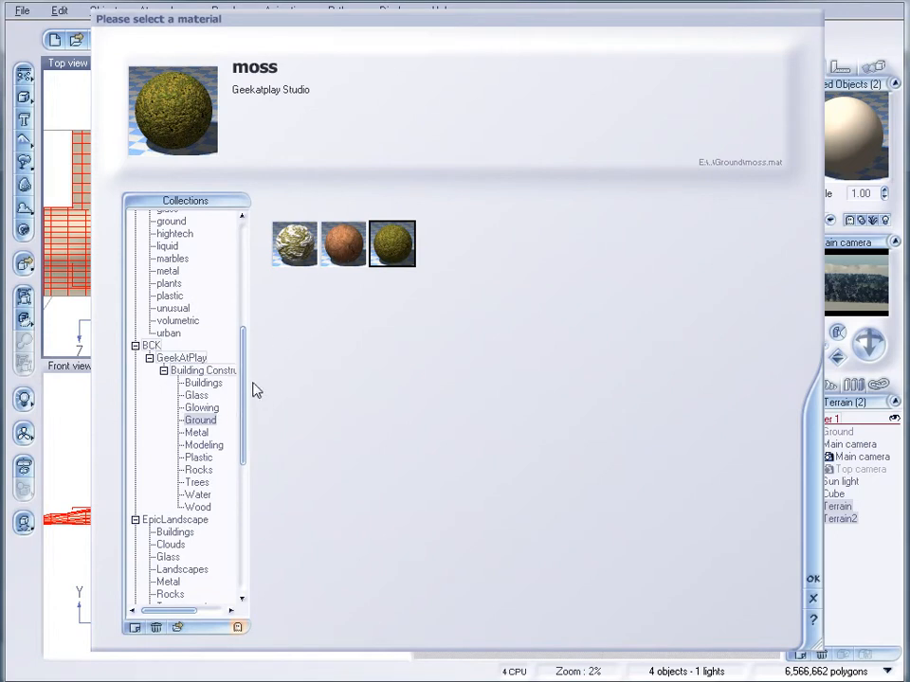
left_click(294, 245)
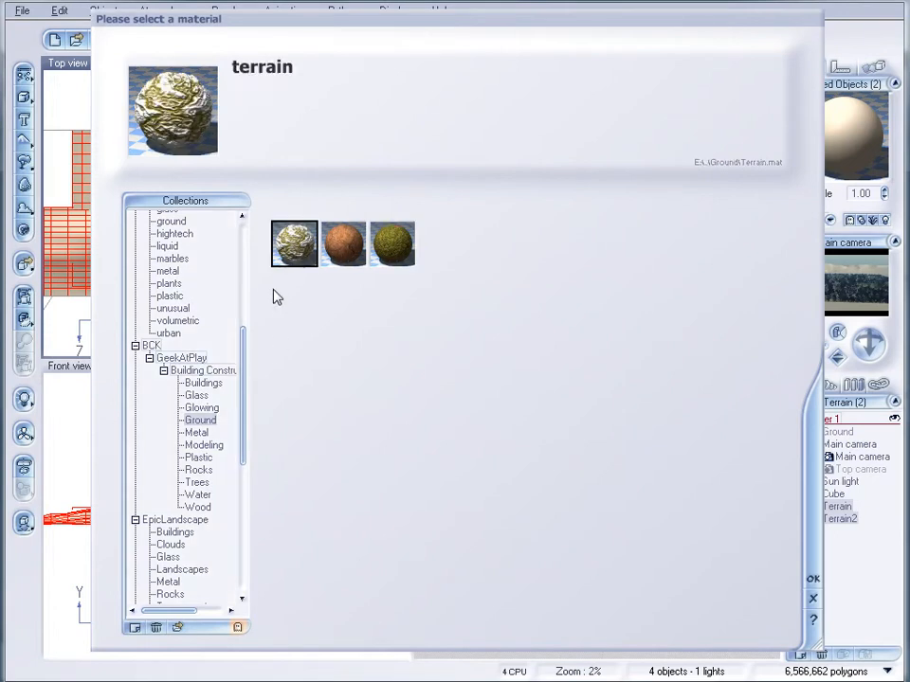
left_click(812, 578)
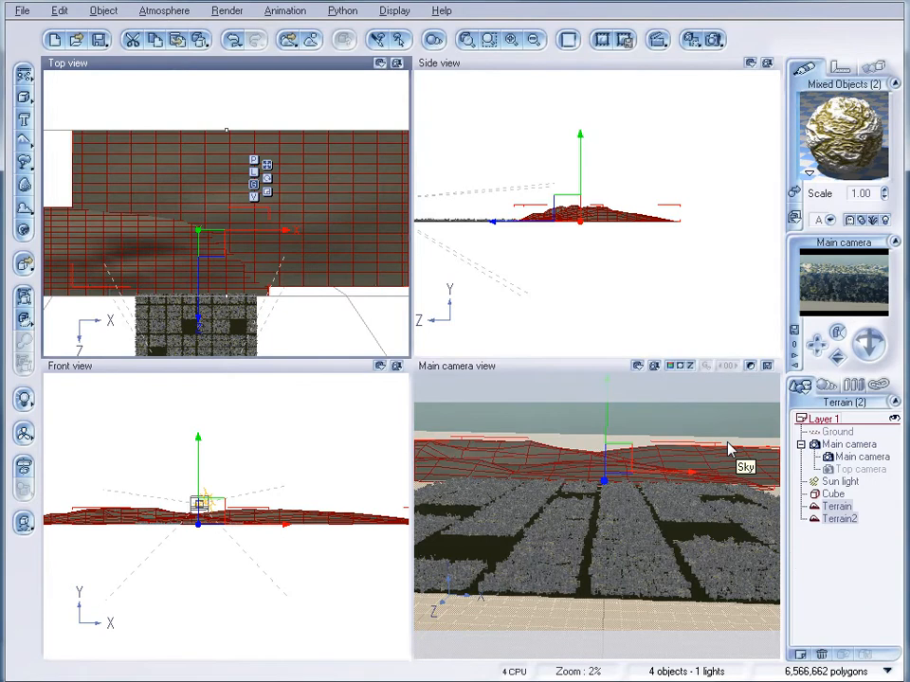
left_click(713, 40)
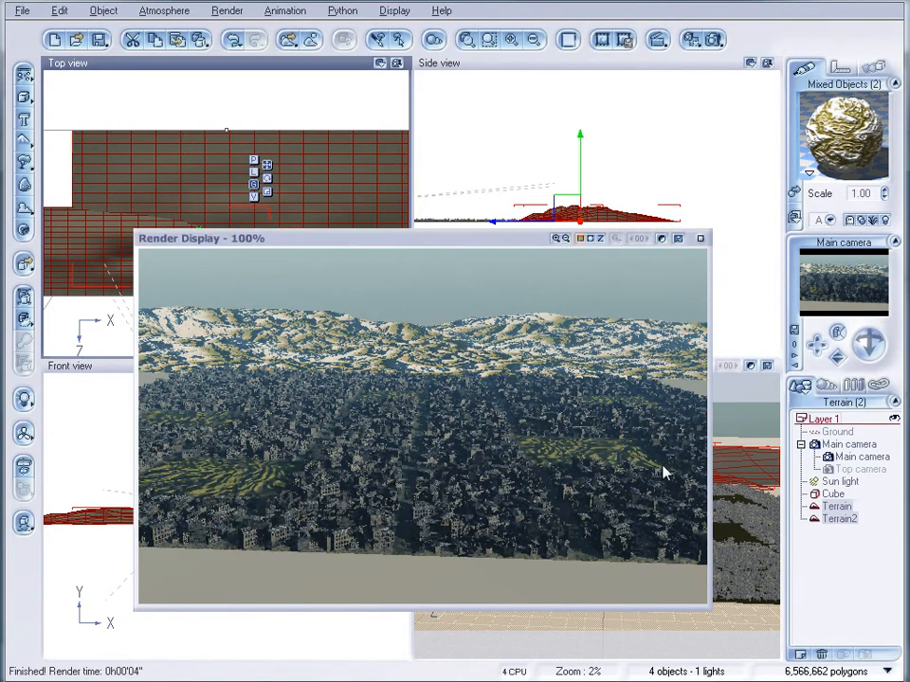
left_click(700, 237)
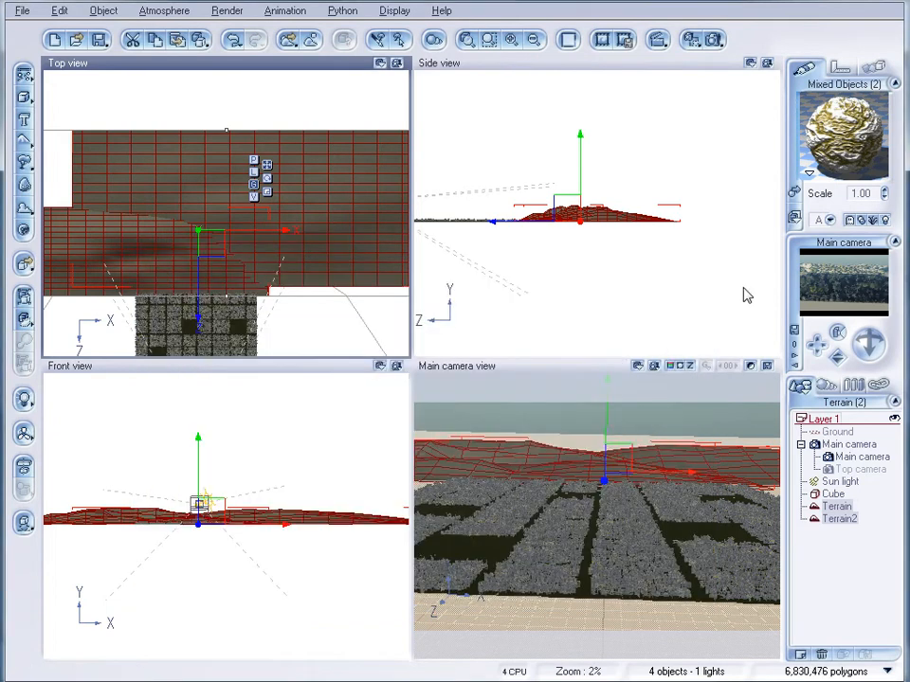
Step: Apply the same "terrain" material to the Ground plane
left_click(838, 432)
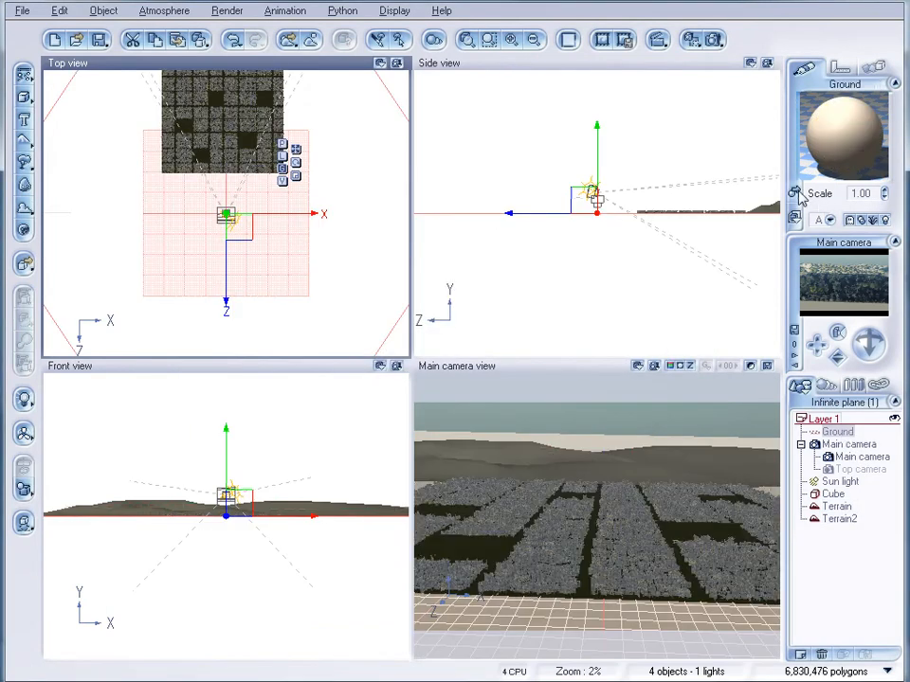
left_click(795, 193)
left_click(814, 578)
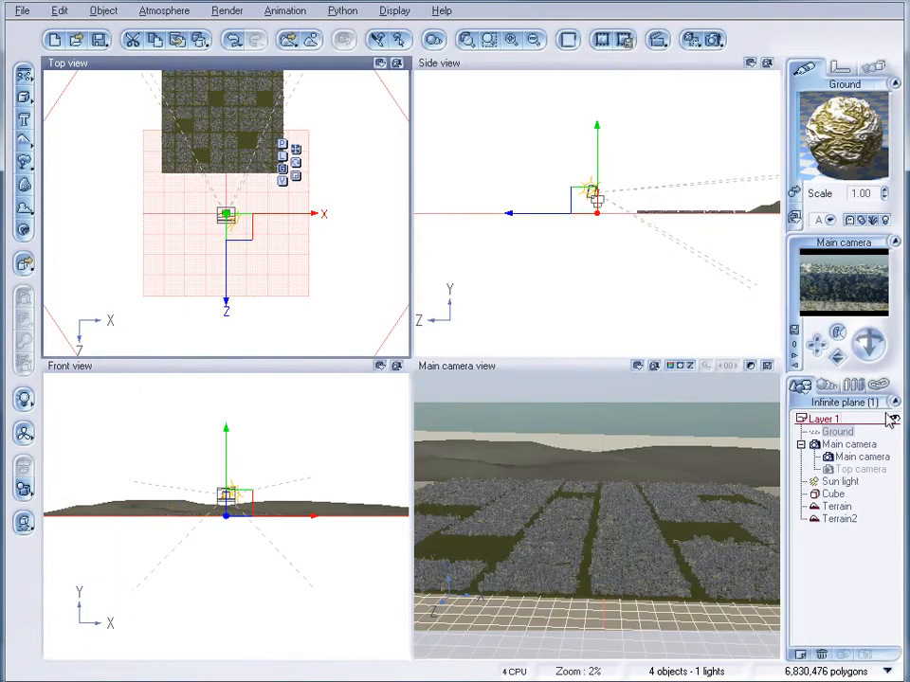
Step: Add a third terrain, enlarge it and raise it to just below the main camera's height
right_click_drag(365, 206, 368, 252)
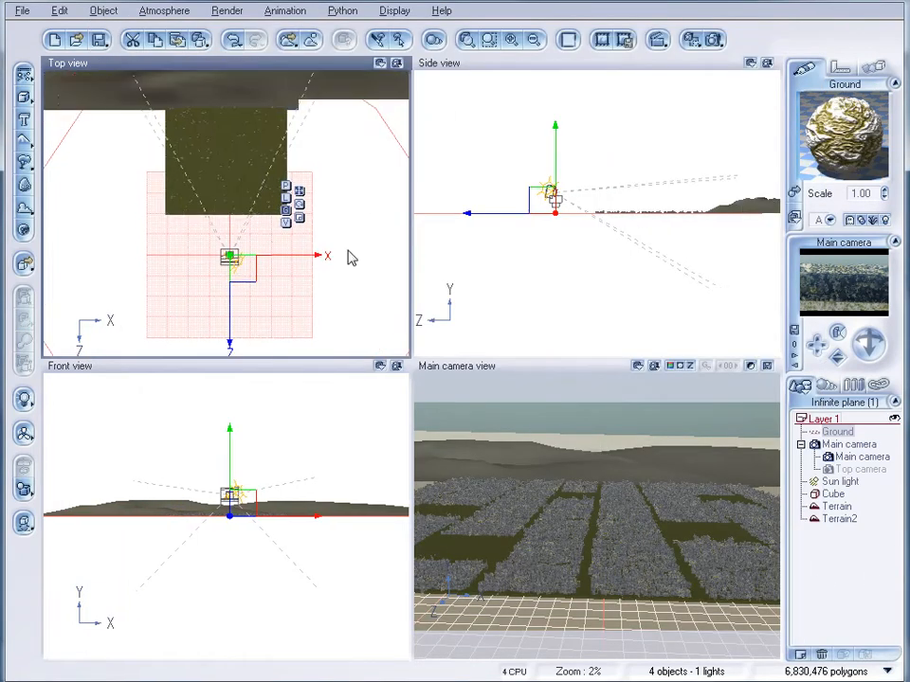
scroll(583, 214, "up", 4)
right_click_drag(583, 214, 634, 256)
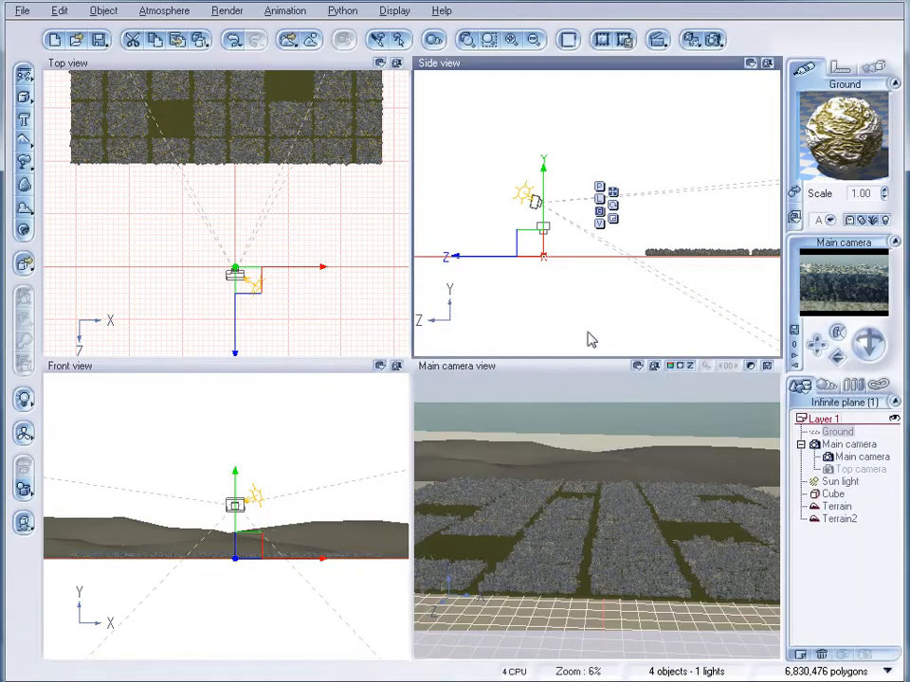
left_click(20, 141)
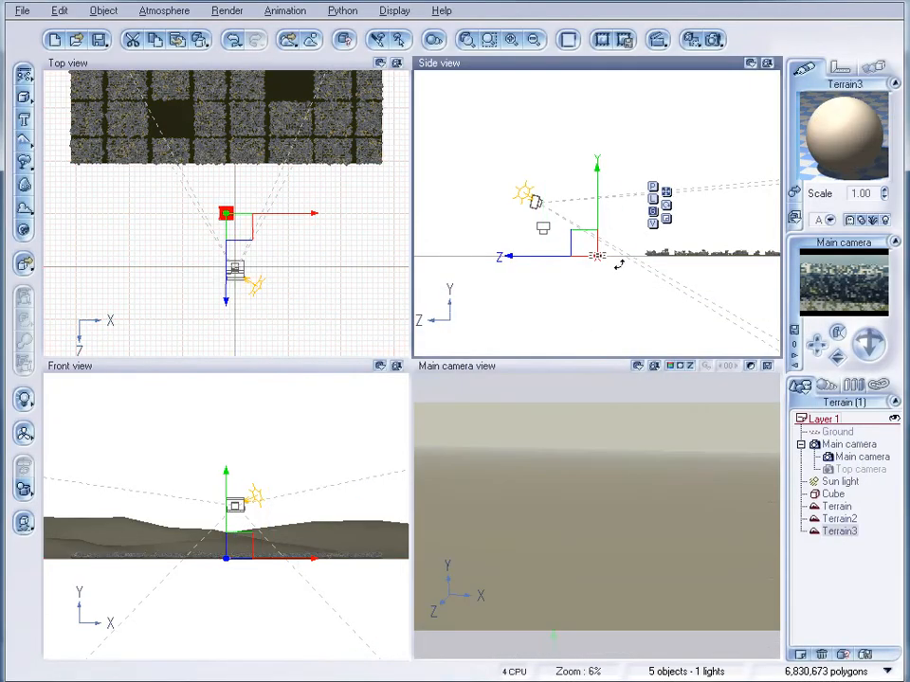
scroll(605, 255, "up", 4)
left_click_drag(616, 314, 650, 307)
left_click_drag(592, 310, 459, 204)
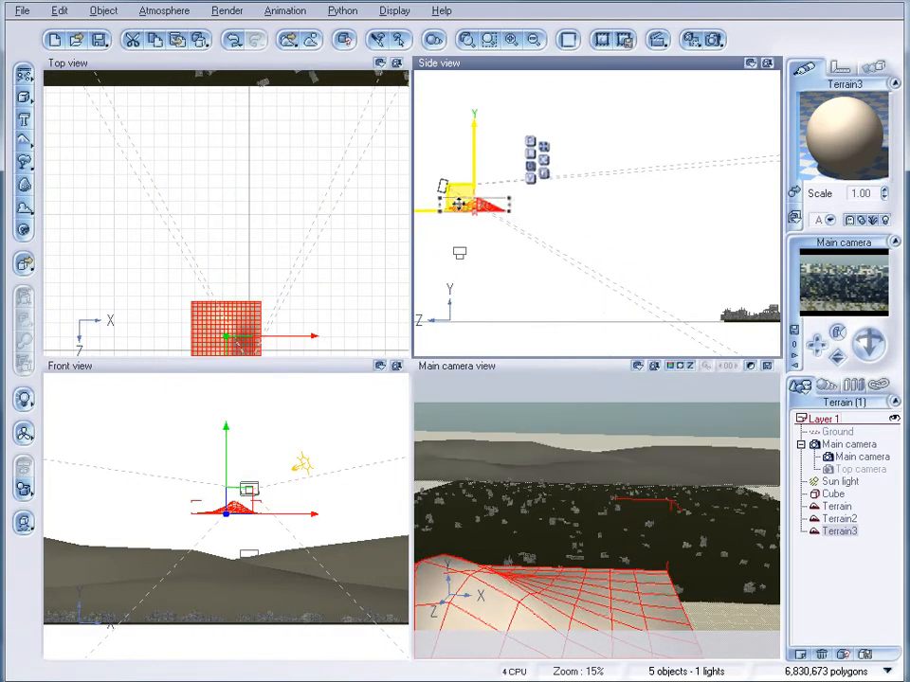
Step: Center Terrain3 in front of the main camera, raise it closer and tilt it down toward the city
right_click_drag(308, 253, 331, 130)
left_click_drag(274, 232, 296, 232)
scroll(670, 233, "up", 5)
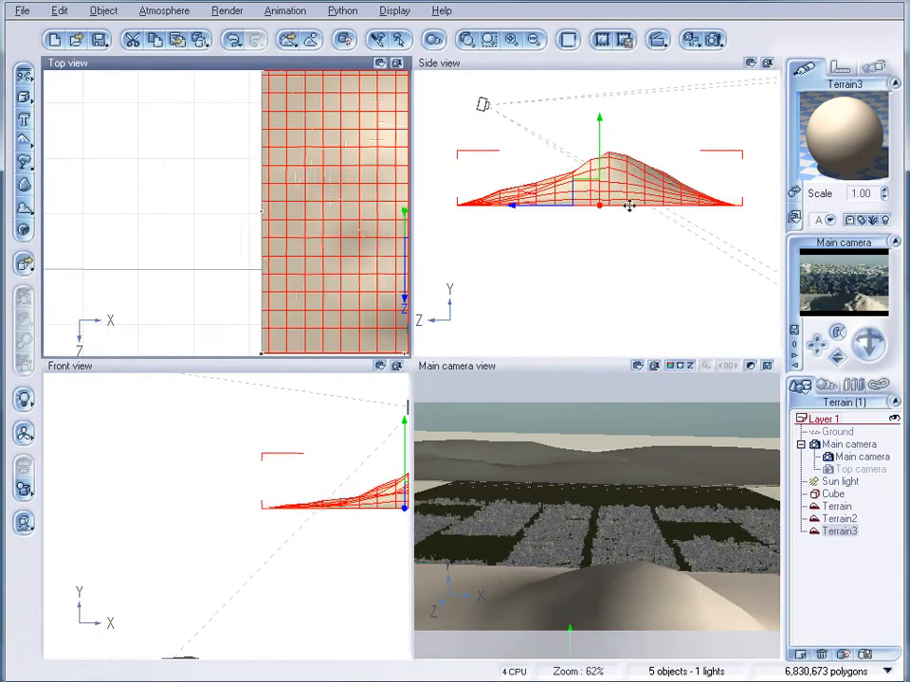
left_click_drag(589, 197, 545, 153)
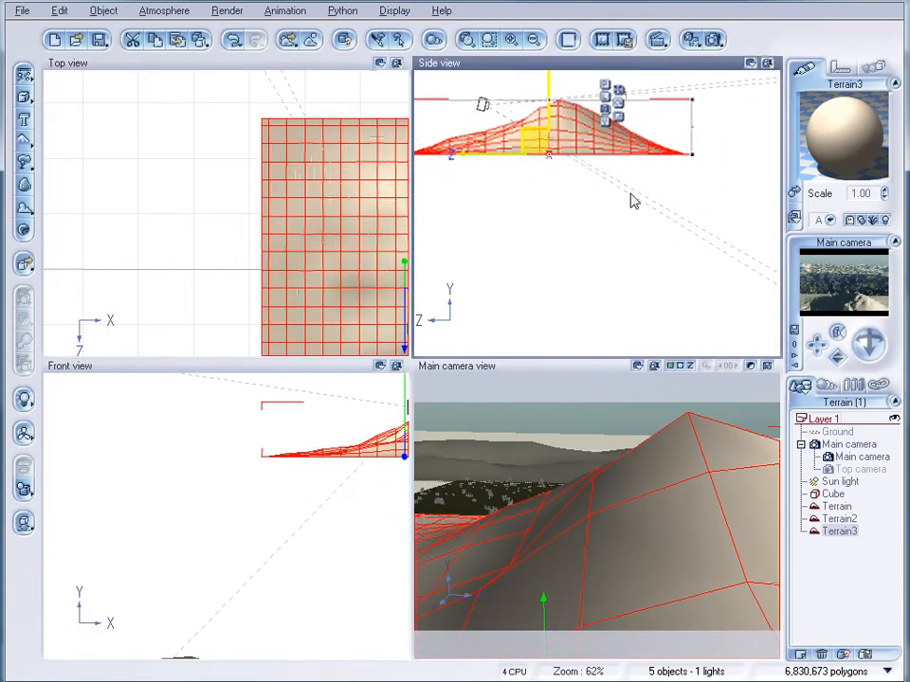
left_click_drag(697, 167, 663, 213)
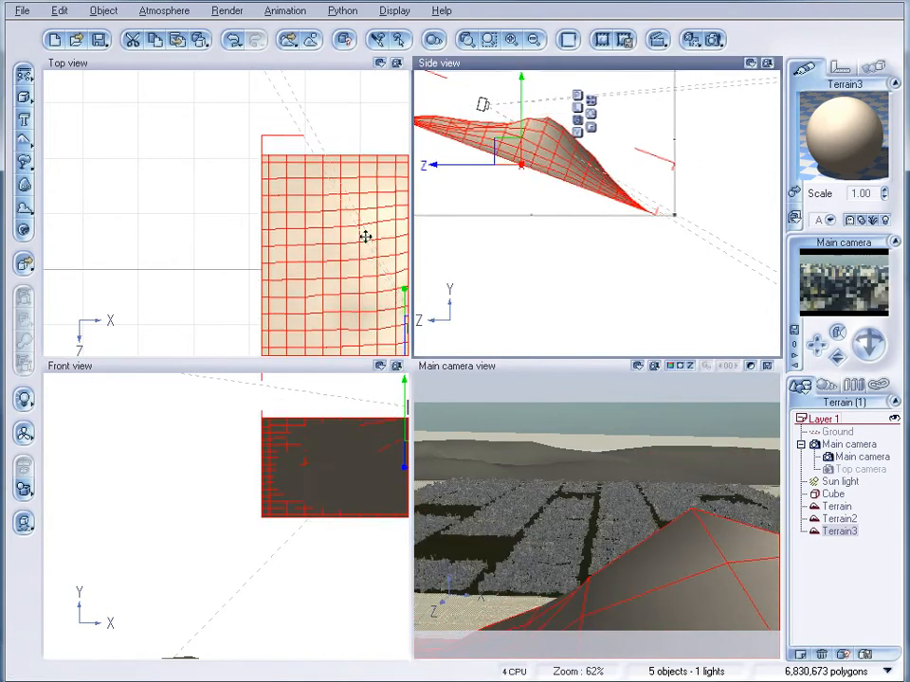
Step: Stretch Terrain3 wider along X and recenter it under the main camera
double_click(354, 197)
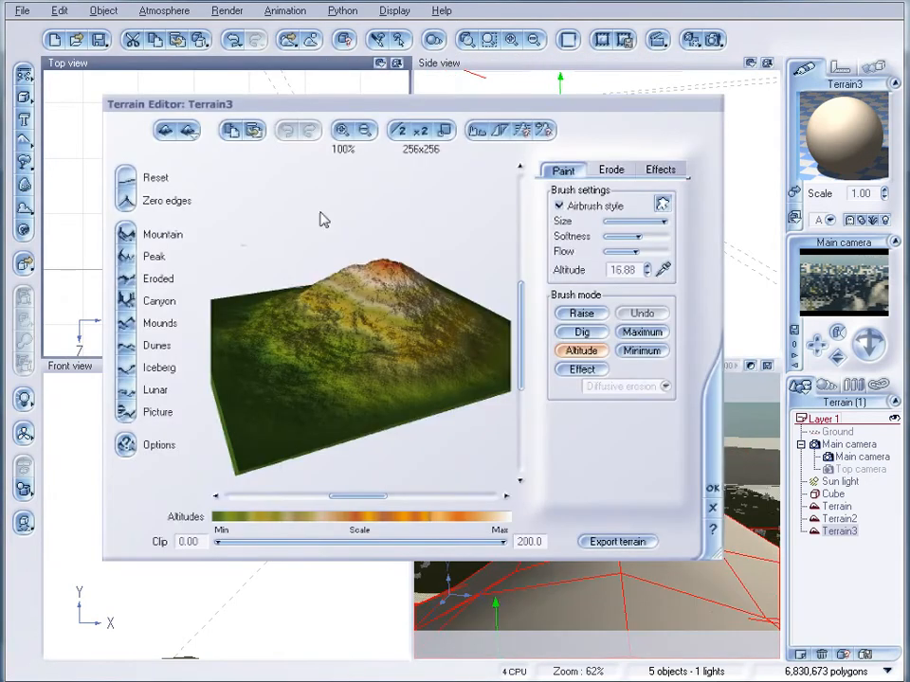
left_click(713, 508)
right_click_drag(319, 216, 168, 220)
scroll(176, 154, "down", 3)
left_click_drag(134, 212, 62, 211)
left_click_drag(203, 217, 239, 223)
Step: Shift Terrain3 back and sideways and tilt it more steeply so it forms a foreground slope overlooking the city
left_click(632, 185)
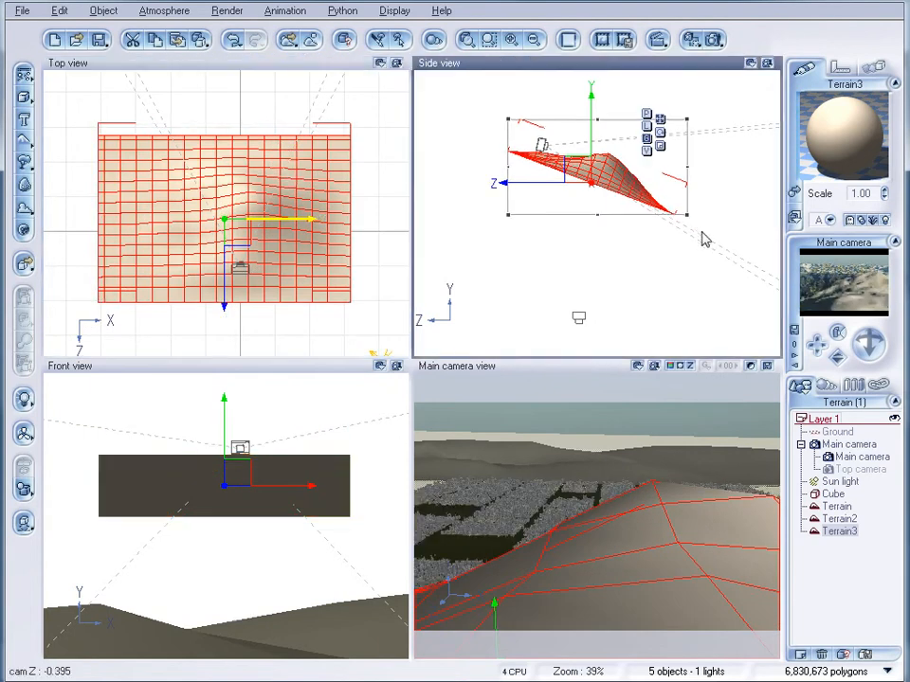
left_click_drag(589, 171, 564, 168)
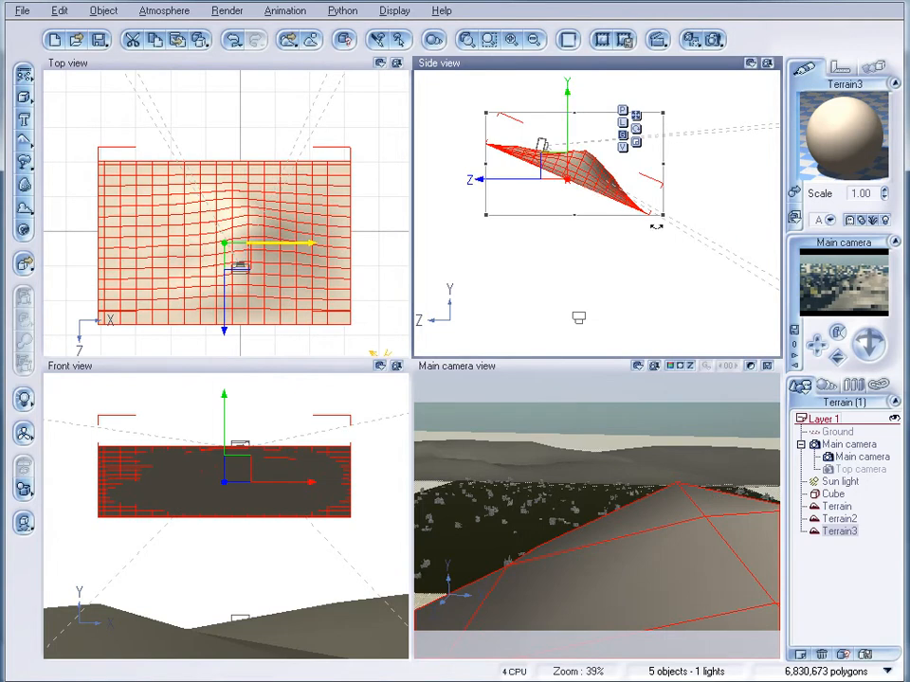
left_click_drag(312, 283, 289, 272)
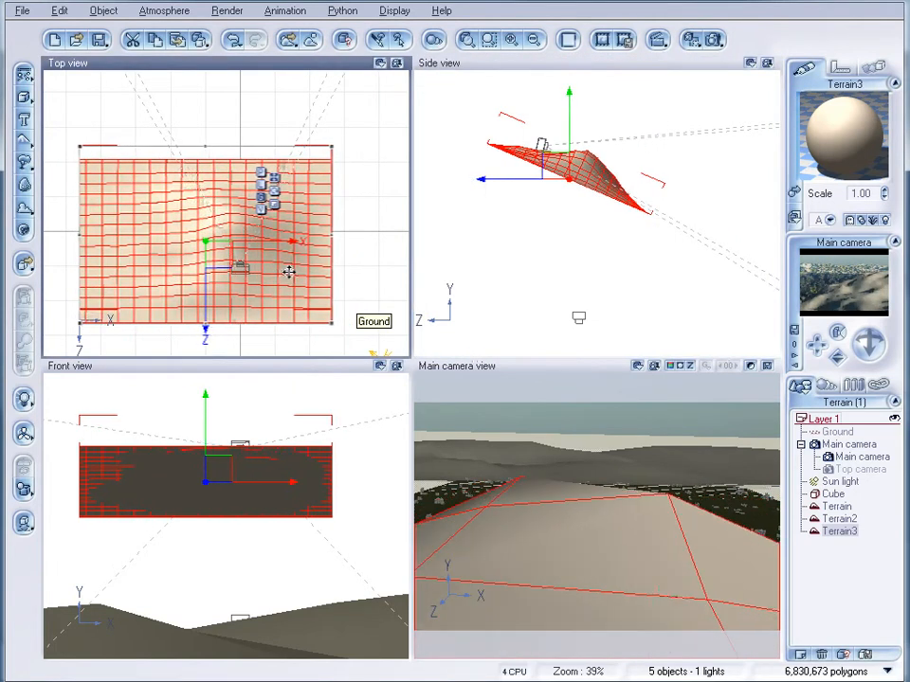
left_click(614, 192)
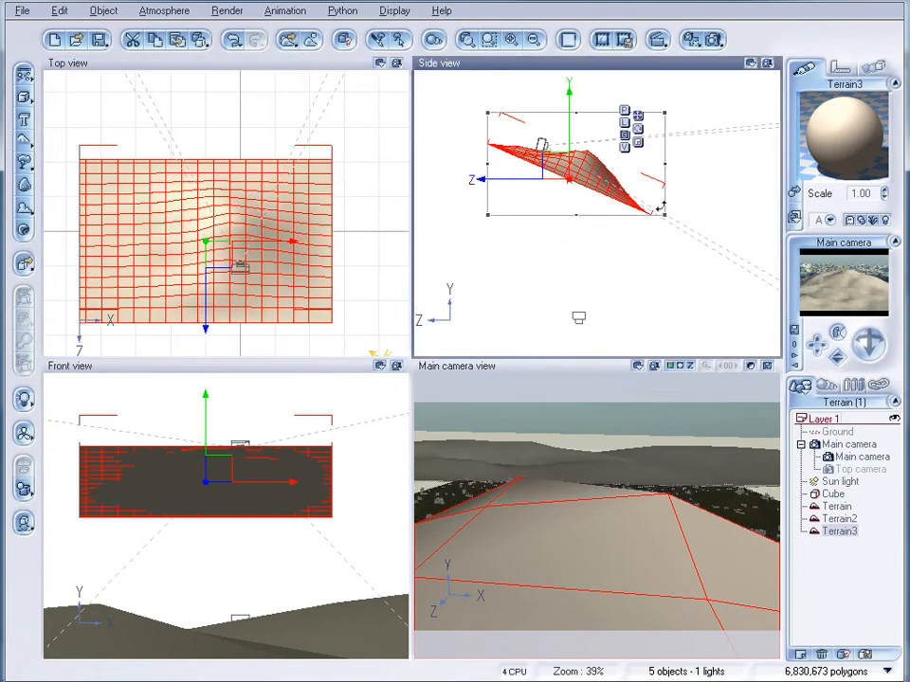
left_click_drag(675, 228, 650, 229)
left_click_drag(542, 148, 552, 164)
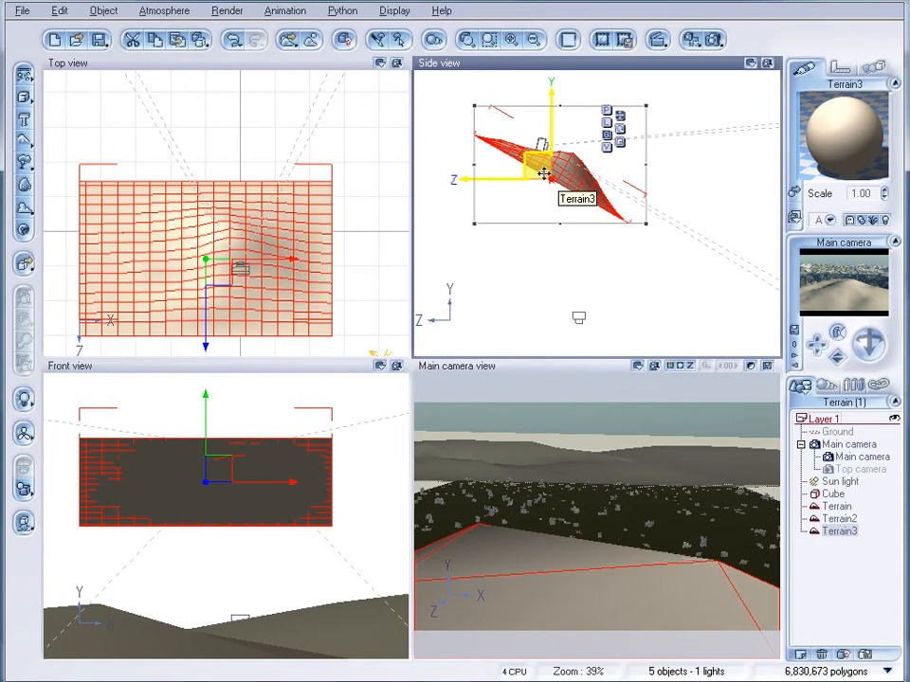
left_click_drag(544, 173, 548, 174)
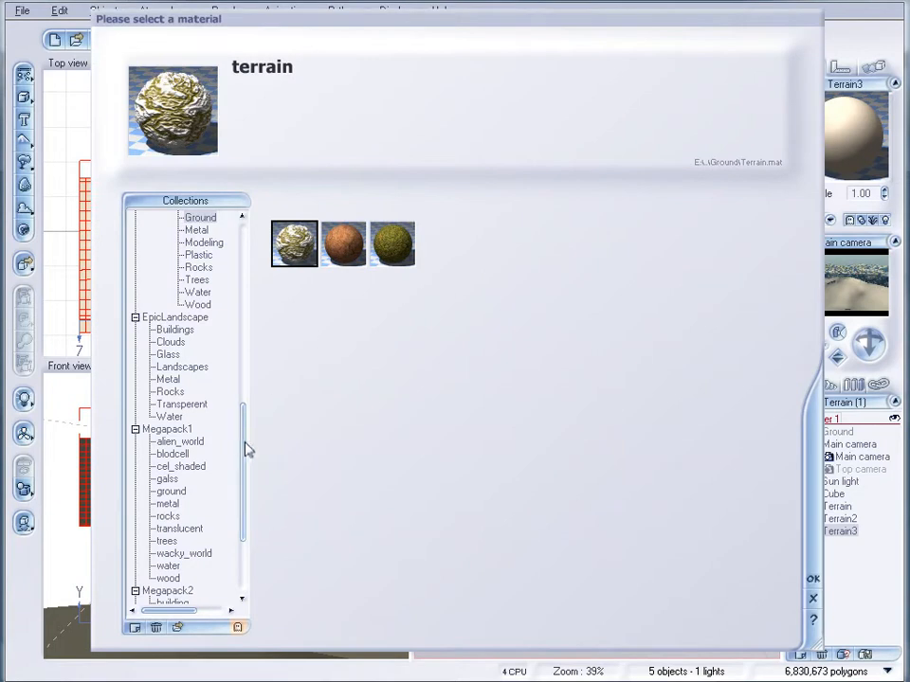
Step: Apply the Grass Field material from the Megapack1 ground collection to Terrain3
left_click_drag(243, 453, 243, 480)
left_click(173, 393)
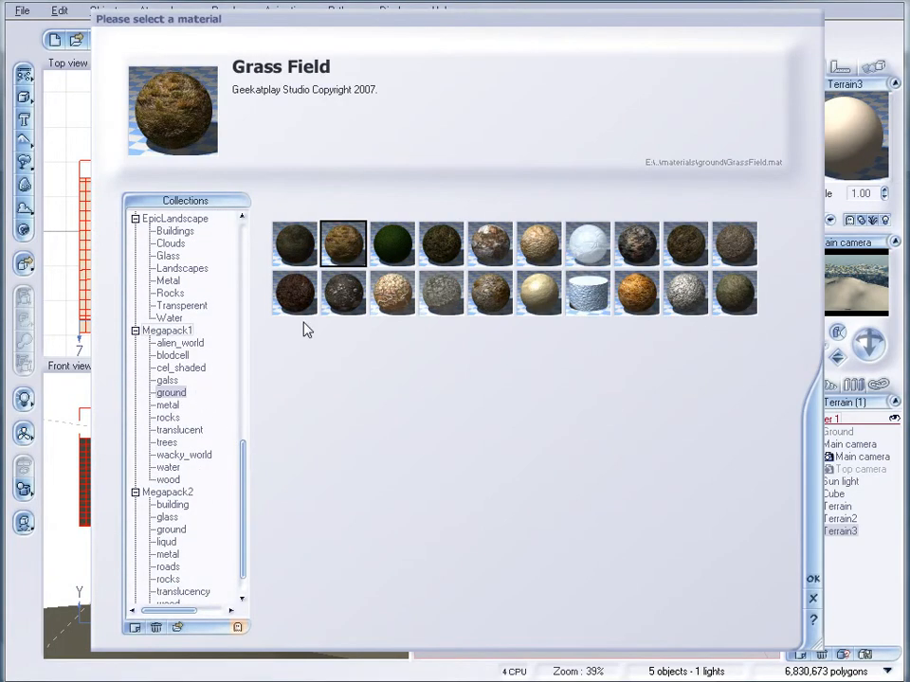
left_click(813, 578)
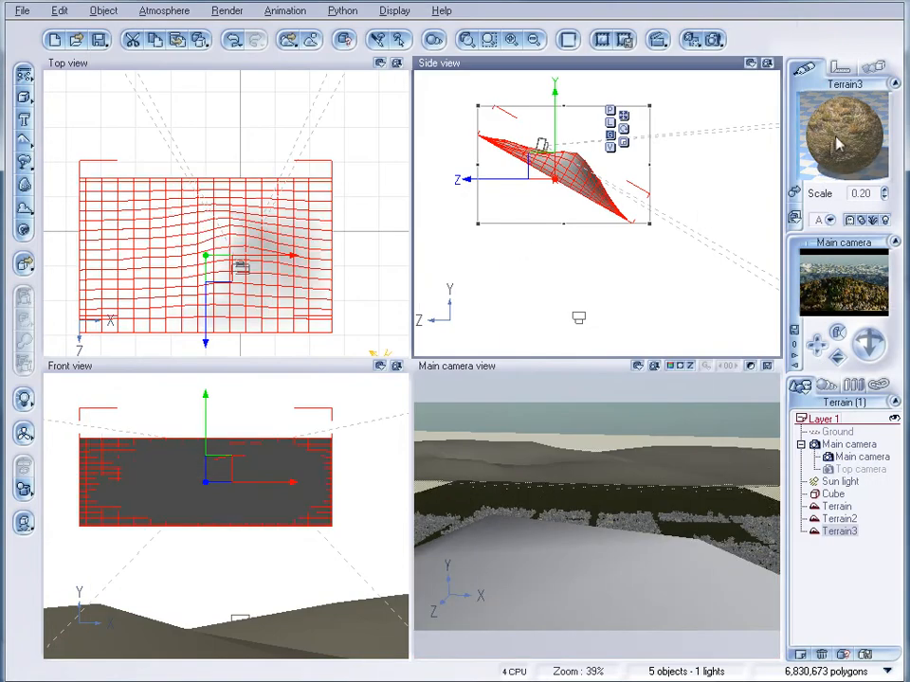
Step: Render the main camera view to check the Grass Field material on Terrain3
left_click(713, 40)
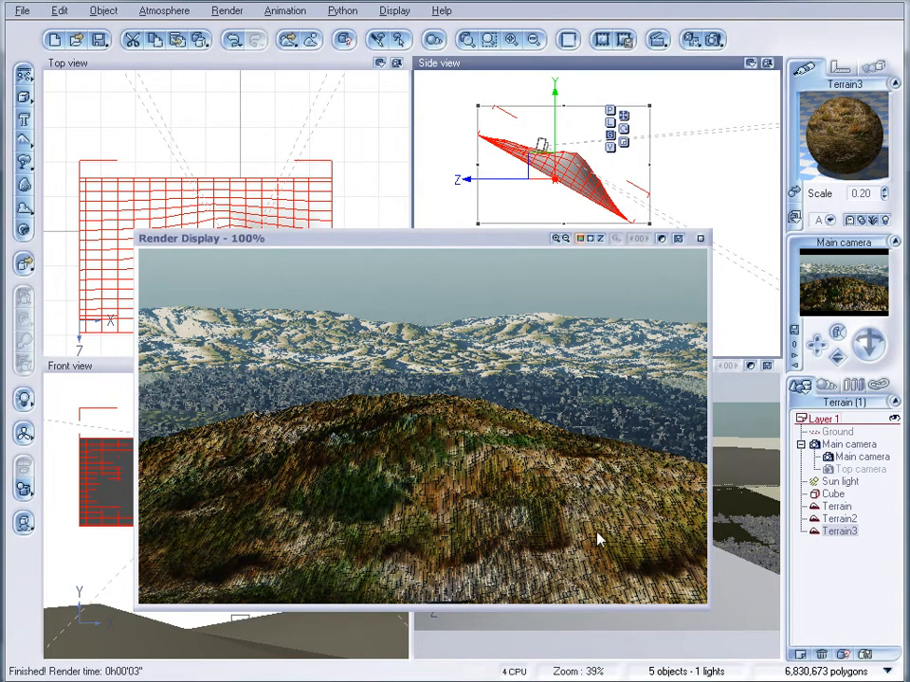
left_click(700, 238)
Step: Set the bump texture map's interpolation to Bicubic in Terrain3's Grass Field material and test-render the view
right_click(856, 142)
left_click(881, 150)
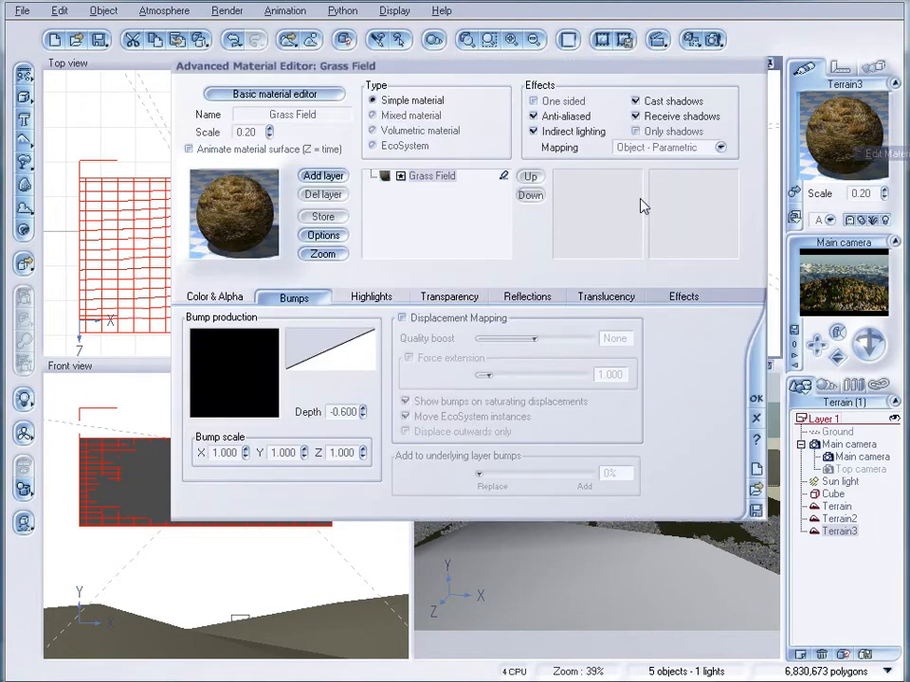
right_click(262, 354)
left_click(281, 367)
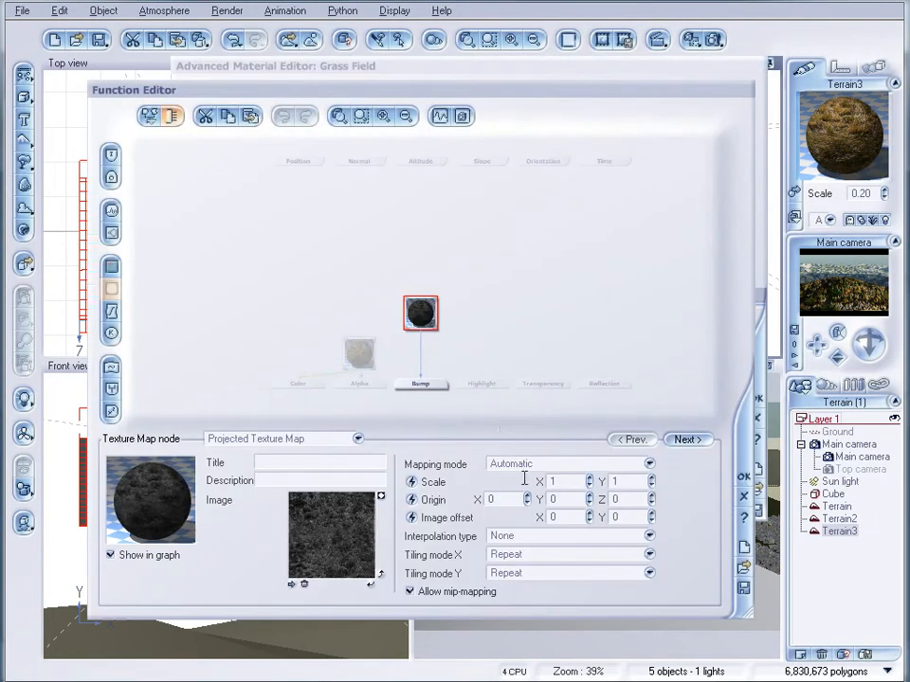
left_click(599, 537)
left_click(544, 590)
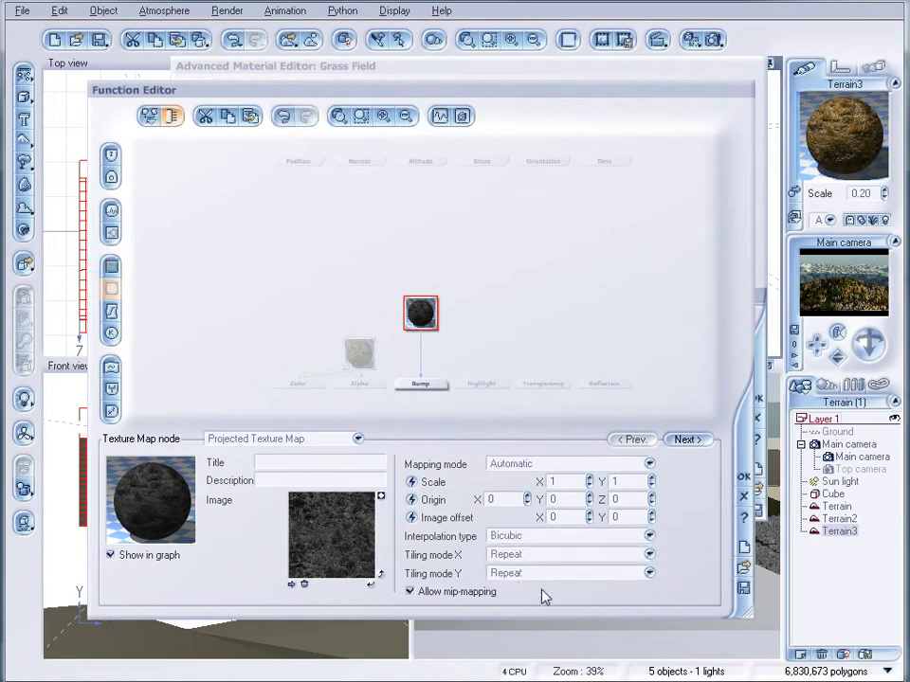
left_click(744, 476)
left_click(715, 40)
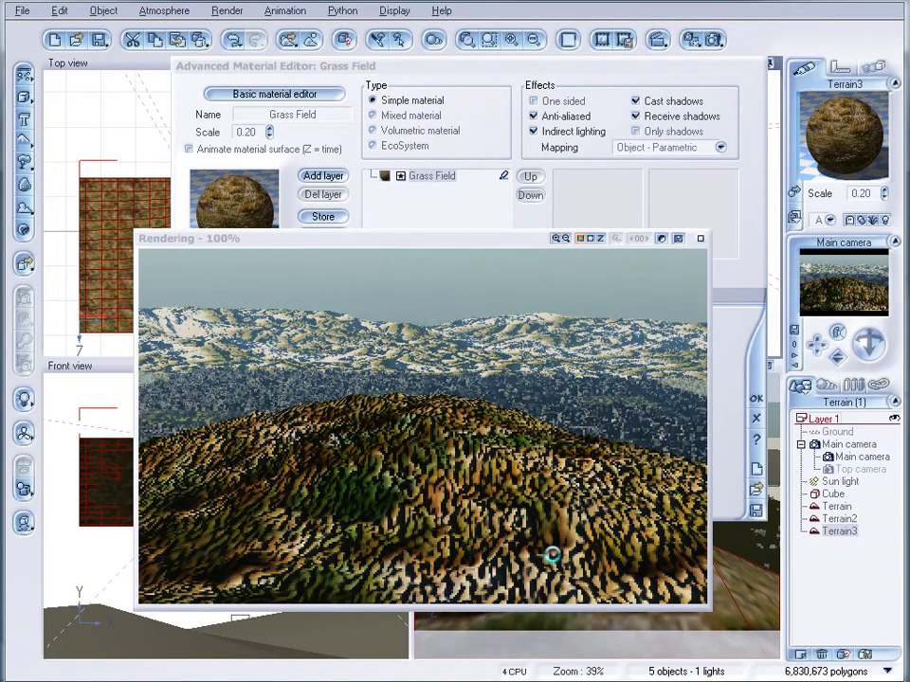
left_click(701, 239)
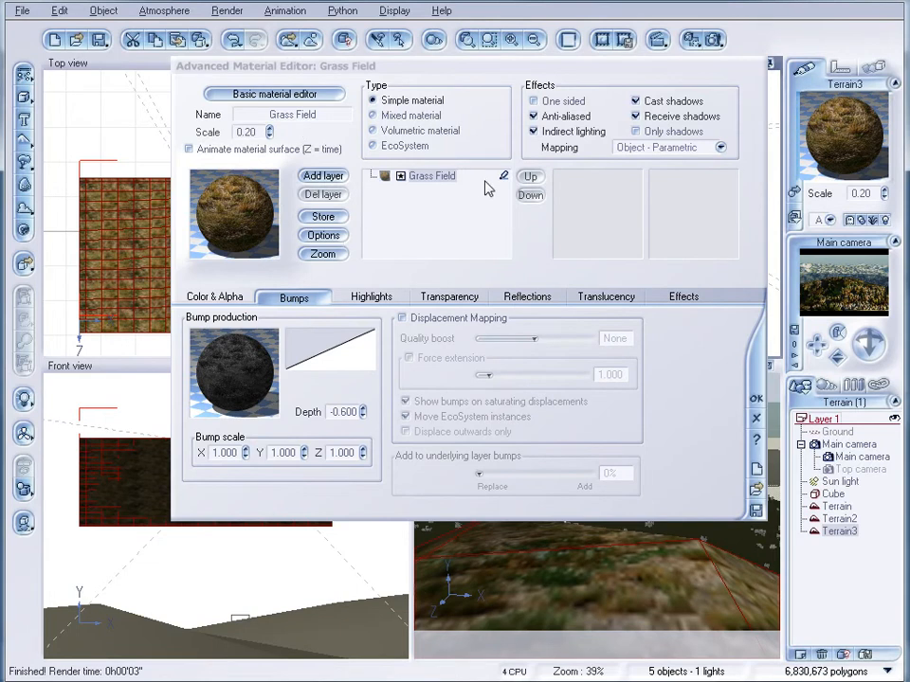
Step: Convert Terrain3's Grass Field material to an EcoSystem, add the Dry Weeds plant to its population and populate the terrain
left_click(384, 147)
left_click(245, 297)
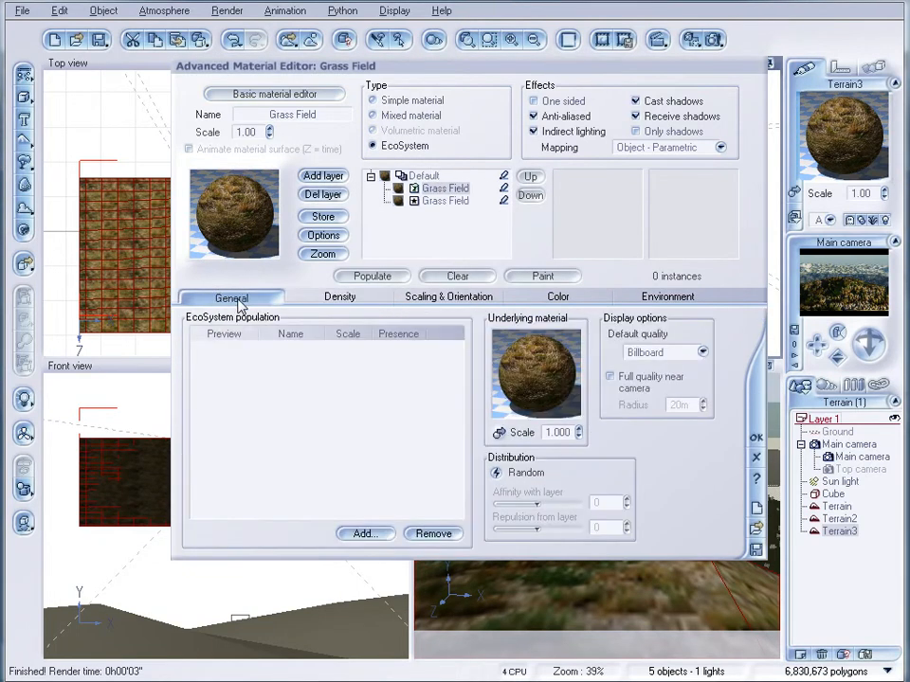
left_click(359, 535)
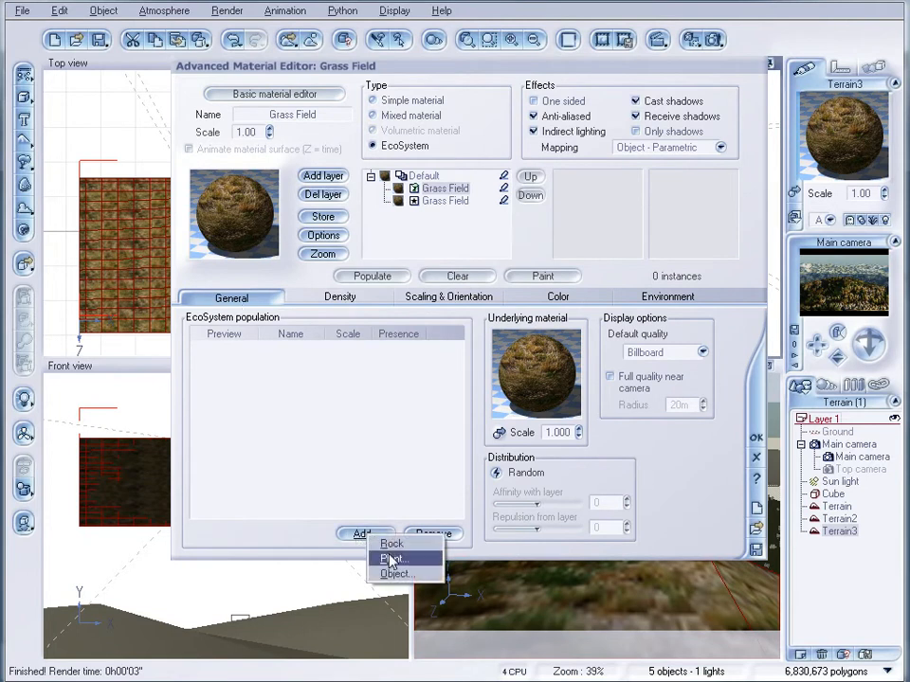
left_click(389, 559)
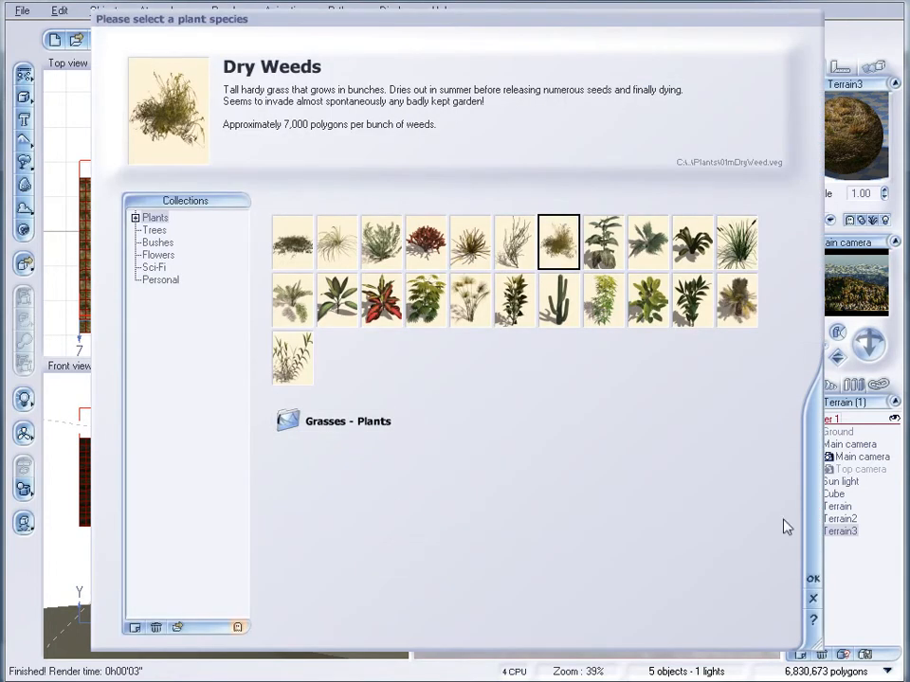
left_click(812, 580)
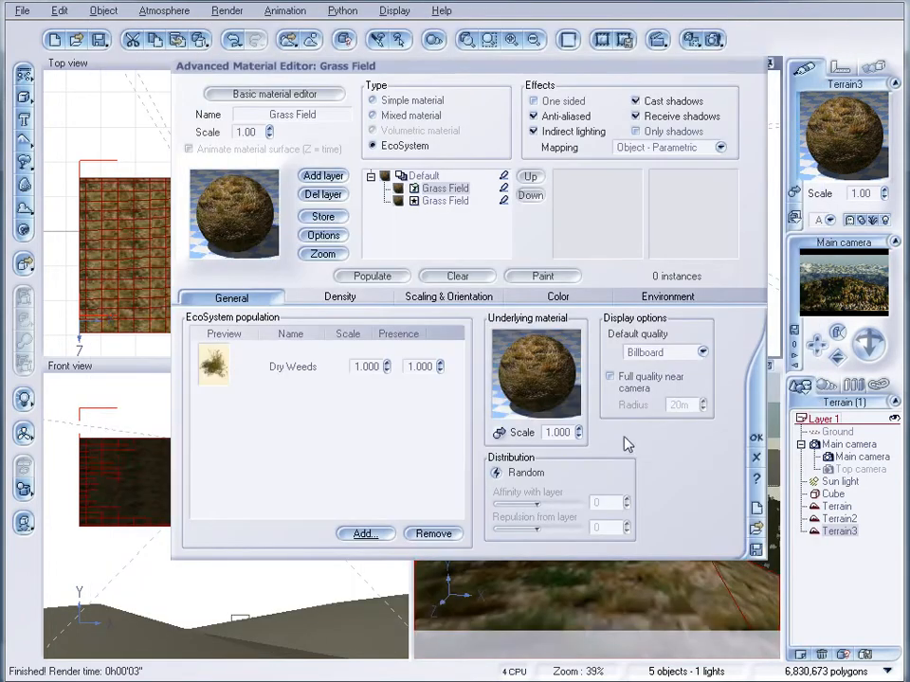
left_click(374, 277)
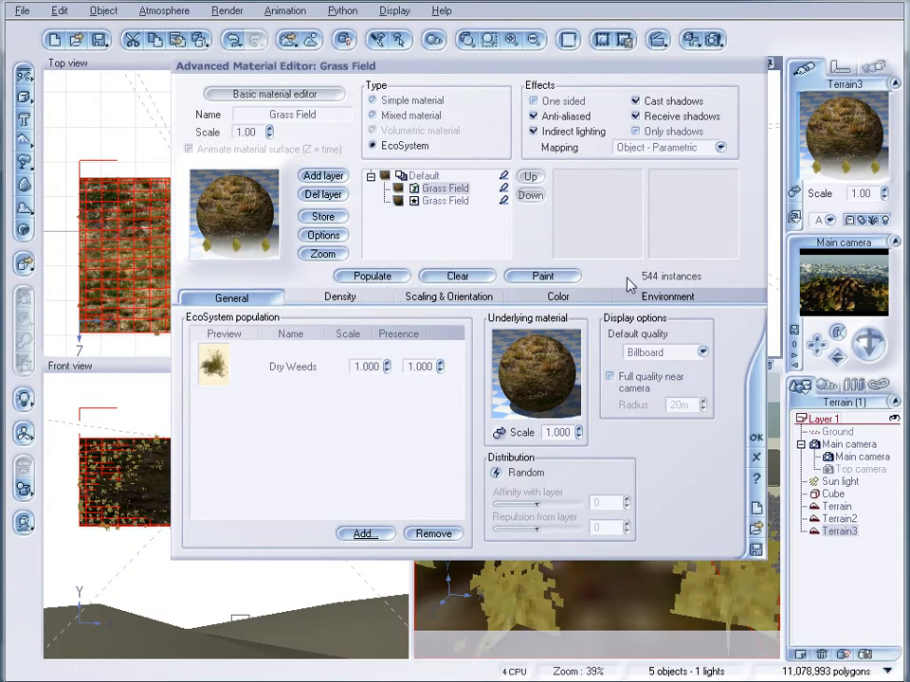
Step: Reduce the EcoSystem's overall scaling to 0.236 and repopulate Terrain3 with the smaller weeds
left_click(343, 298)
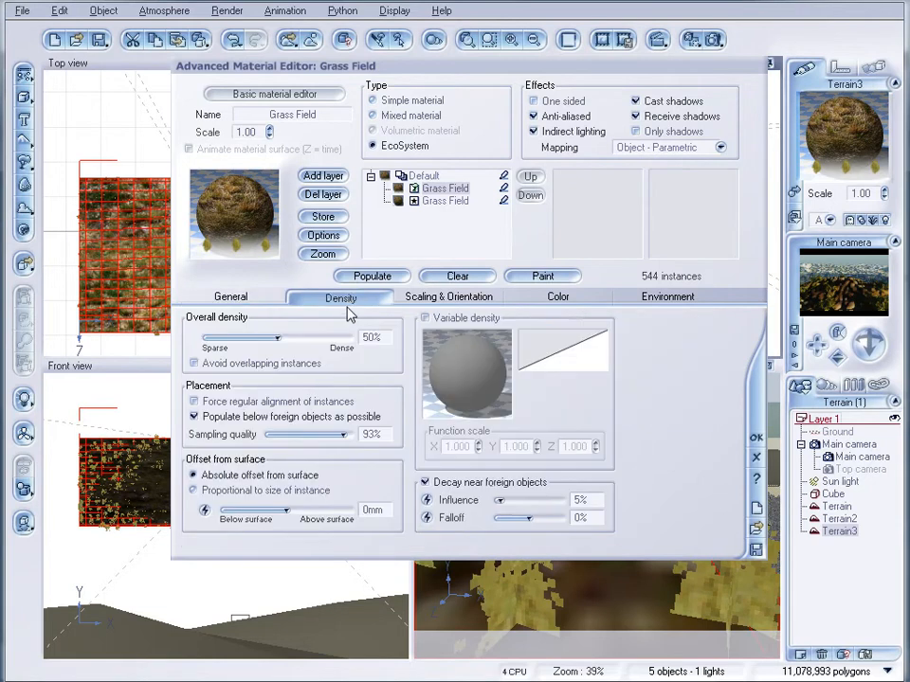
left_click(430, 298)
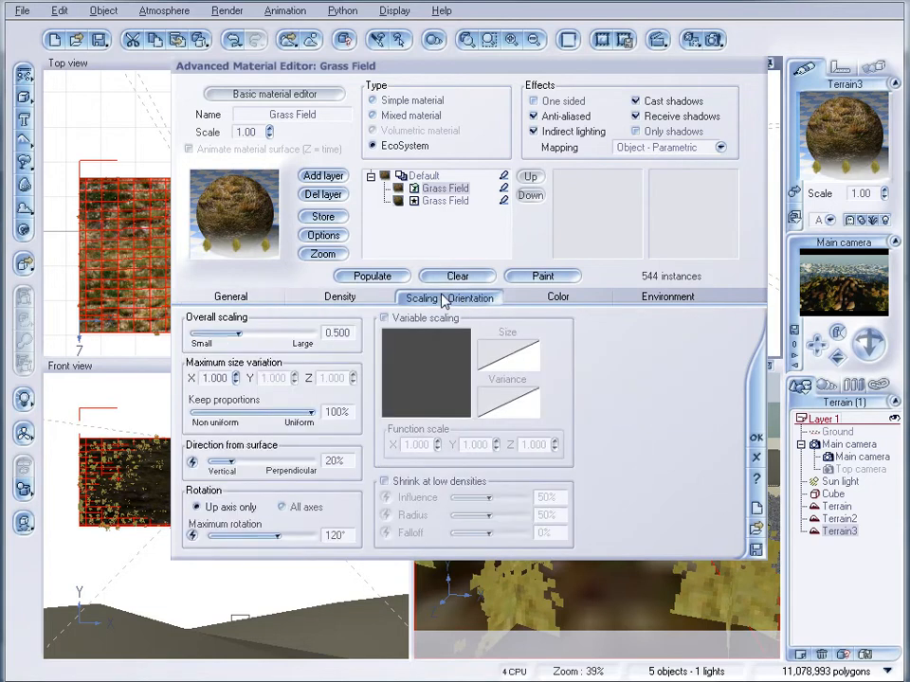
left_click(372, 276)
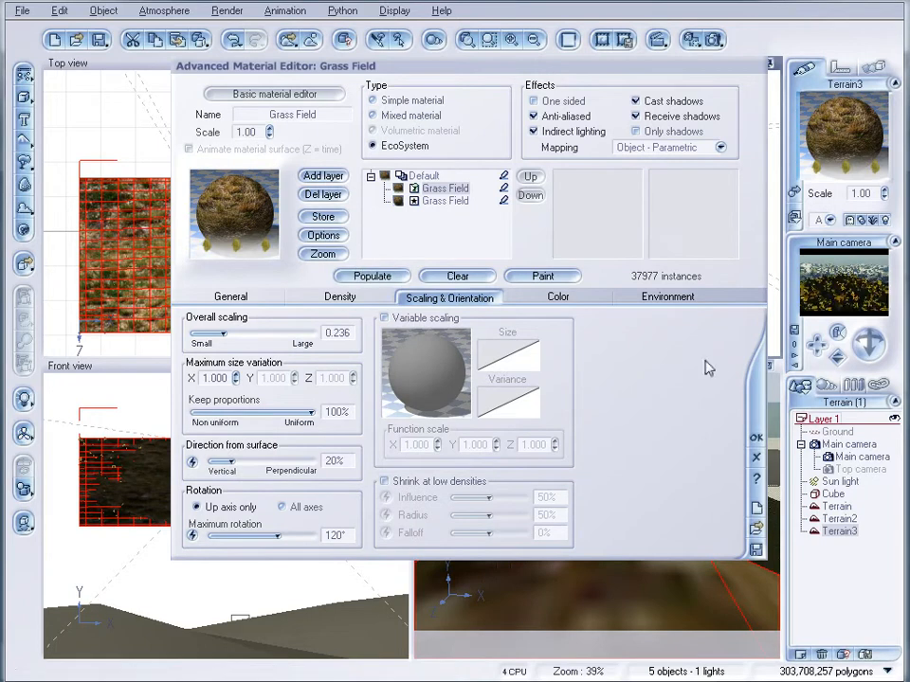
Step: Set the scale of the underlying Grass Field layer to 0.09 and accept the material changes
left_click(428, 202)
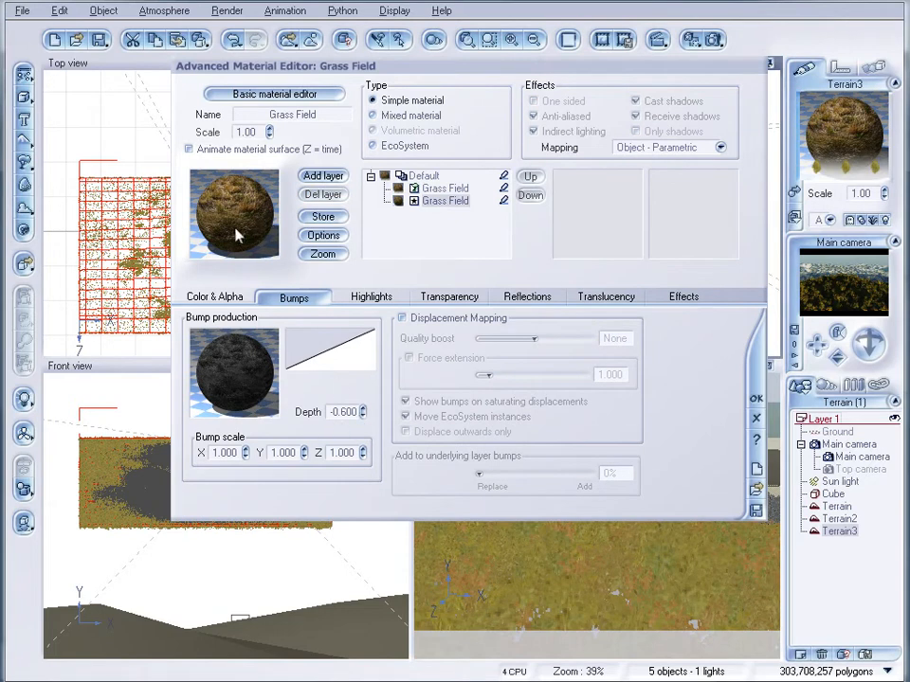
left_click(454, 188)
left_click(446, 203)
left_click(464, 203)
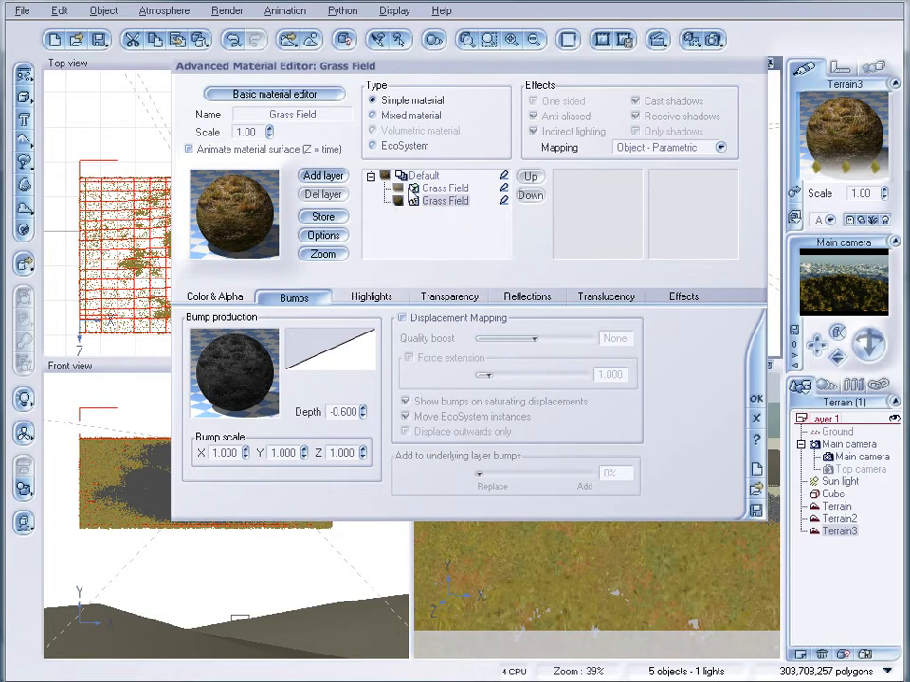
double_click(266, 131)
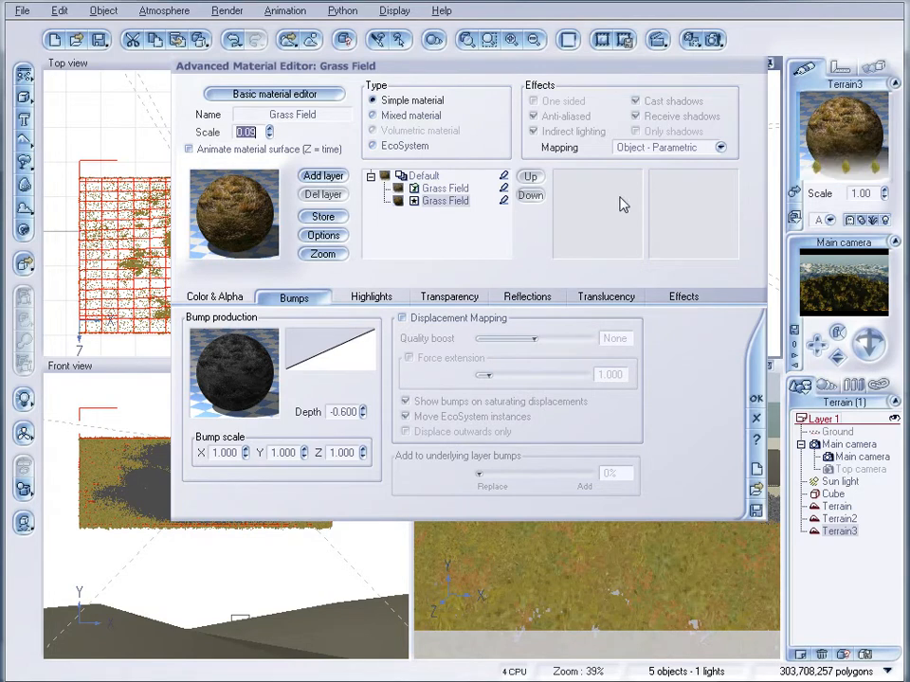
left_click(756, 400)
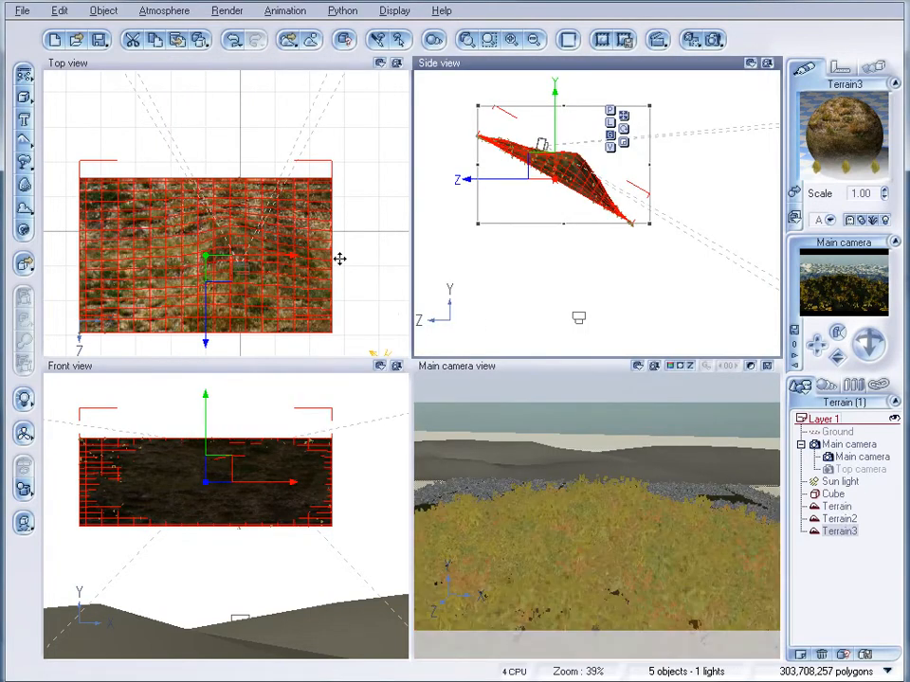
Step: Shift Terrain3 slightly back along Z so the main camera sees more of the city beyond the hill
left_click_drag(548, 173, 541, 172)
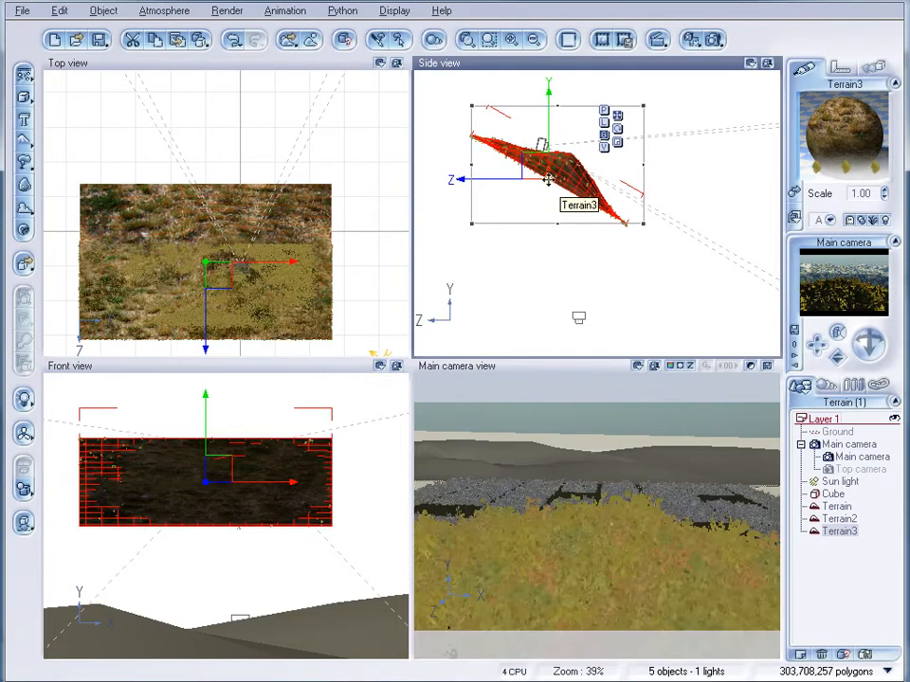
left_click_drag(545, 176, 539, 177)
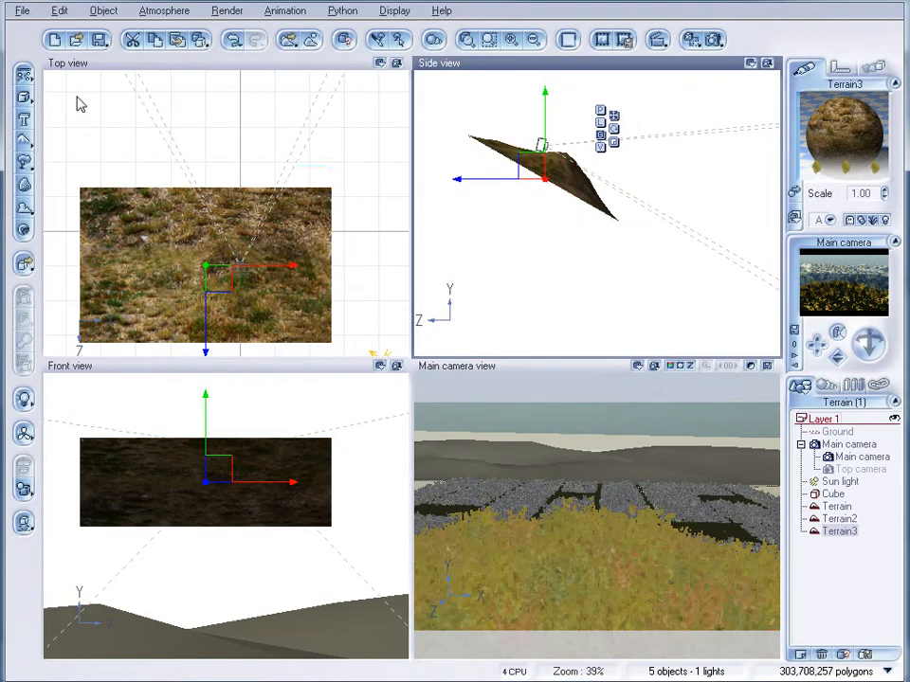
Step: Add a rock and position it on Terrain3's city-facing slope, partly hidden behind the grass at the left of the camera view
left_click(25, 185)
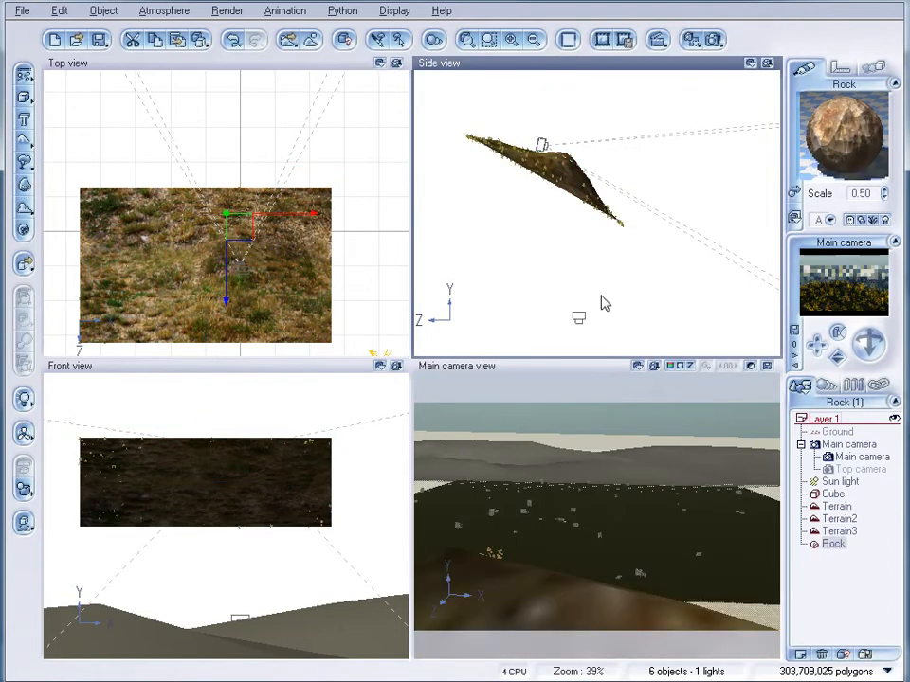
left_click_drag(566, 329, 553, 116)
left_click_drag(557, 301, 546, 180)
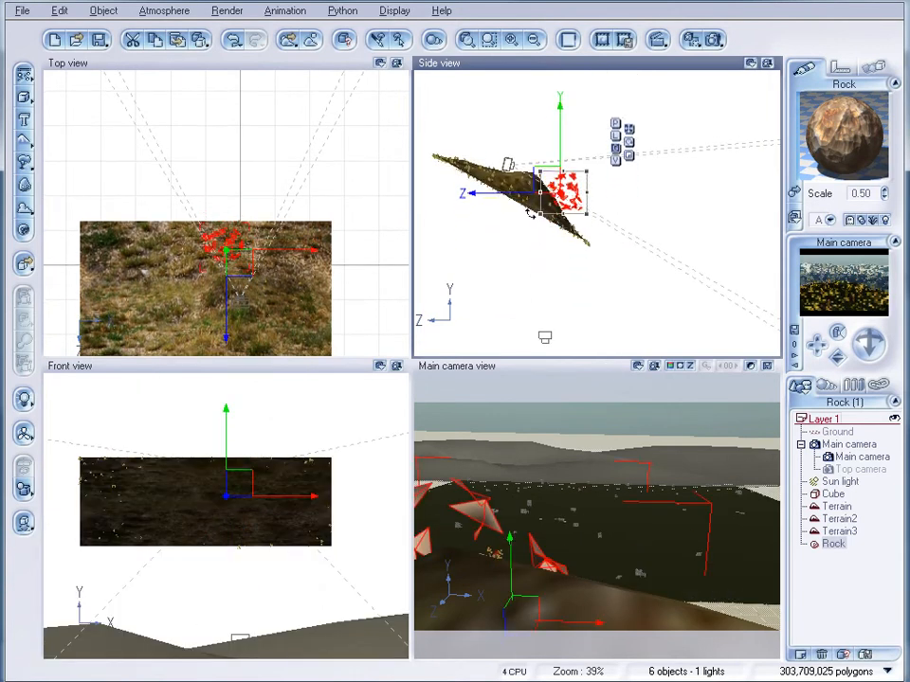
scroll(581, 201, "down", 1)
scroll(574, 194, "up", 8)
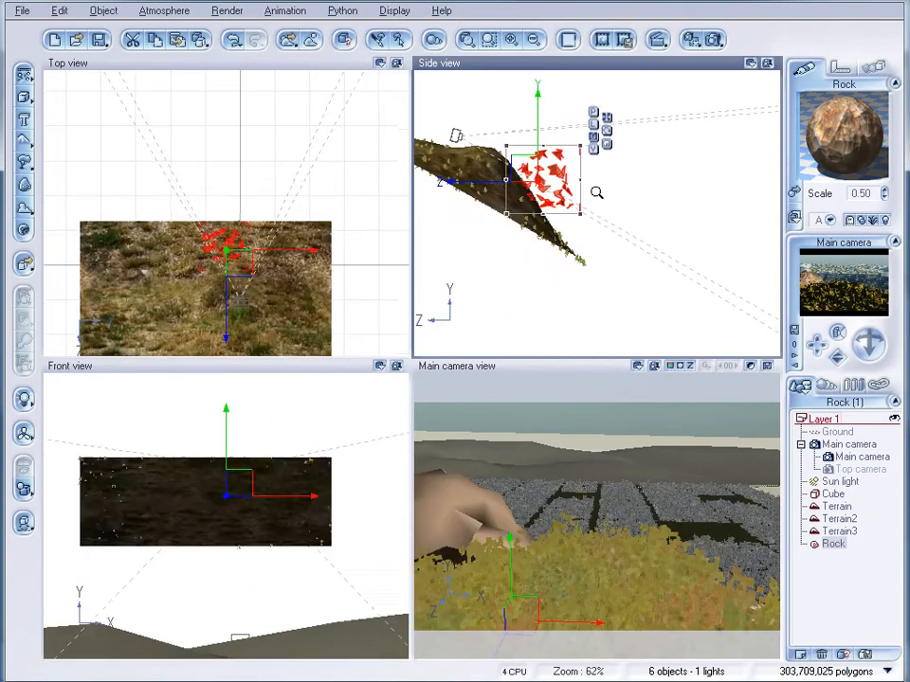
left_click_drag(567, 218, 500, 176)
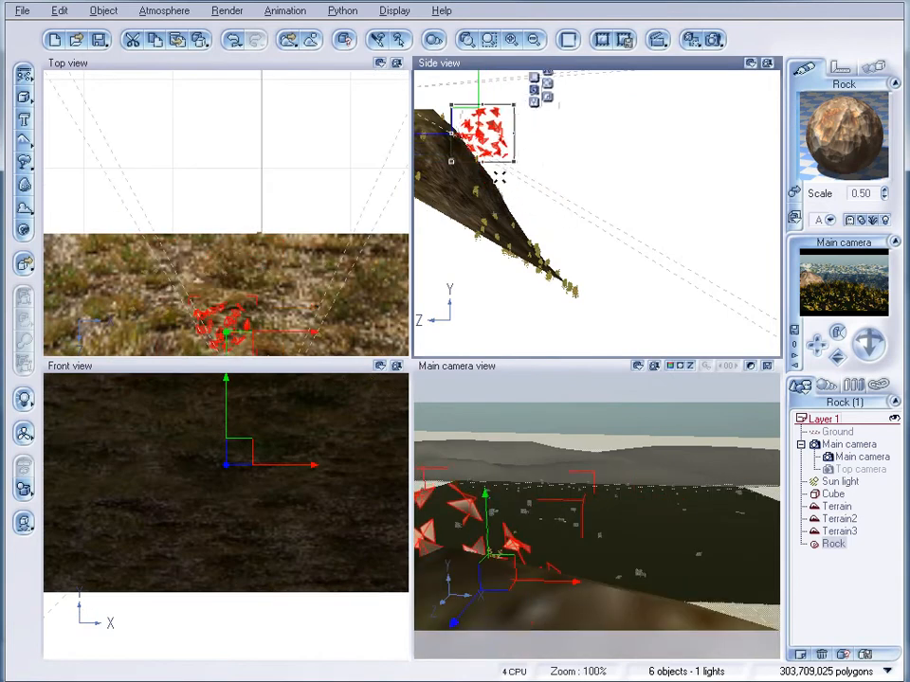
mouse_move(476, 128)
left_mouse_down()
mouse_move(463, 138)
mouse_move(471, 132)
left_mouse_up()
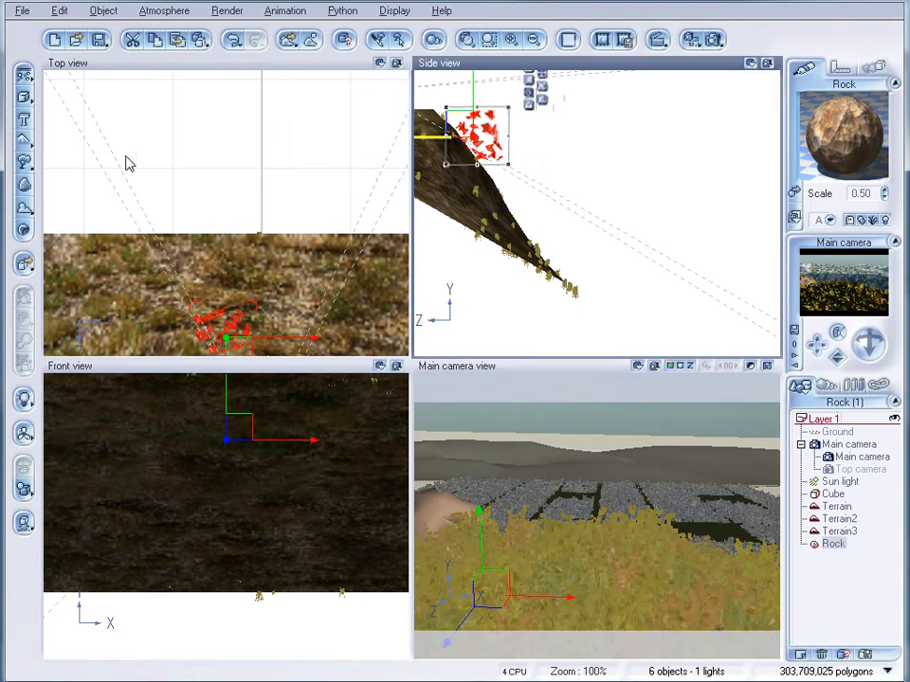
Step: Duplicate the rock, make the copy smaller and place it closer to the main camera near the hill crest
right_click_drag(133, 278, 115, 157)
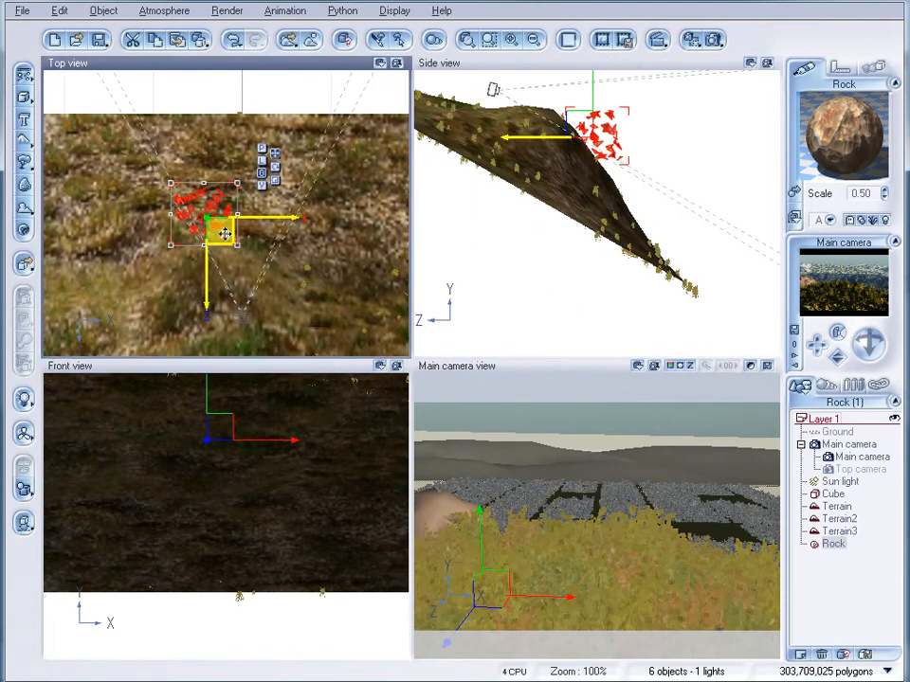
mouse_move(219, 230)
left_mouse_down("alt")
mouse_move(244, 222)
mouse_move(272, 231)
mouse_move(276, 193)
mouse_move(236, 197)
mouse_move(226, 218)
left_mouse_up("alt")
left_click_drag(596, 125, 567, 114)
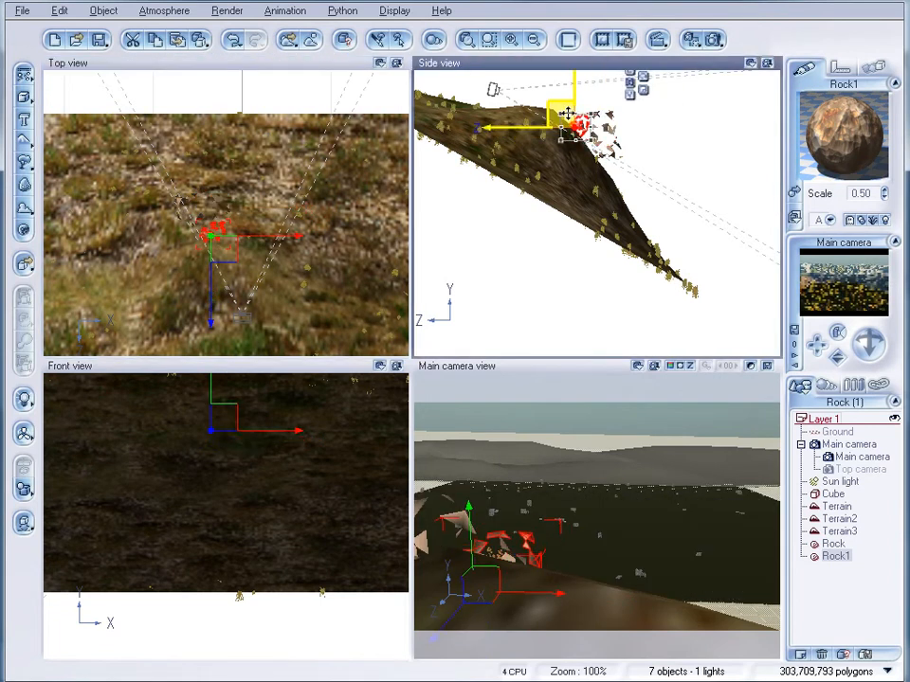
Step: Apply the OldRock#2 material from the EpicLandscape Rocks collection to both rocks
left_click(833, 544, "ctrl")
left_click(798, 180)
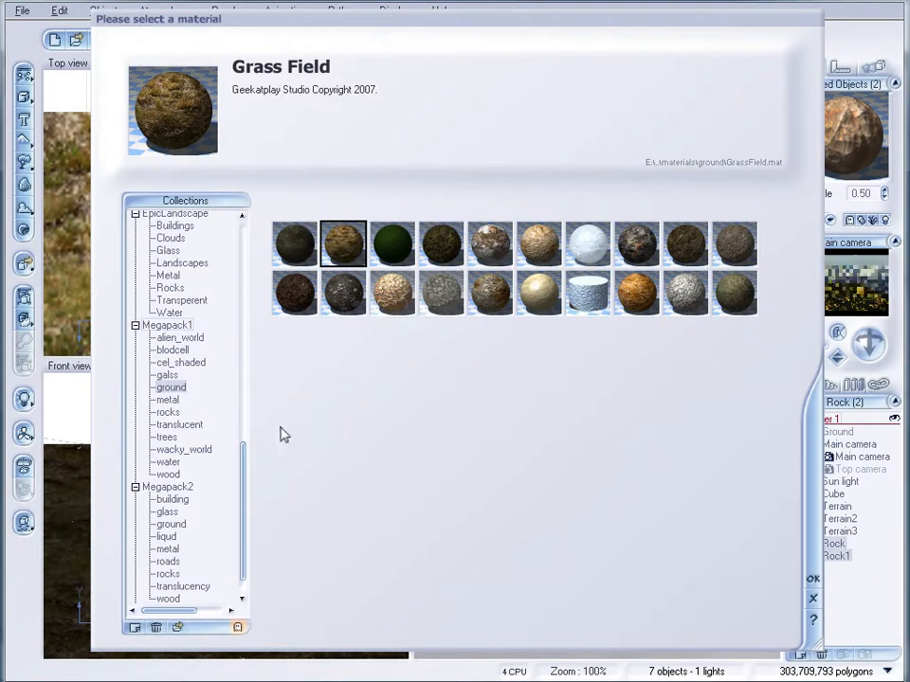
left_click_drag(244, 478, 245, 387)
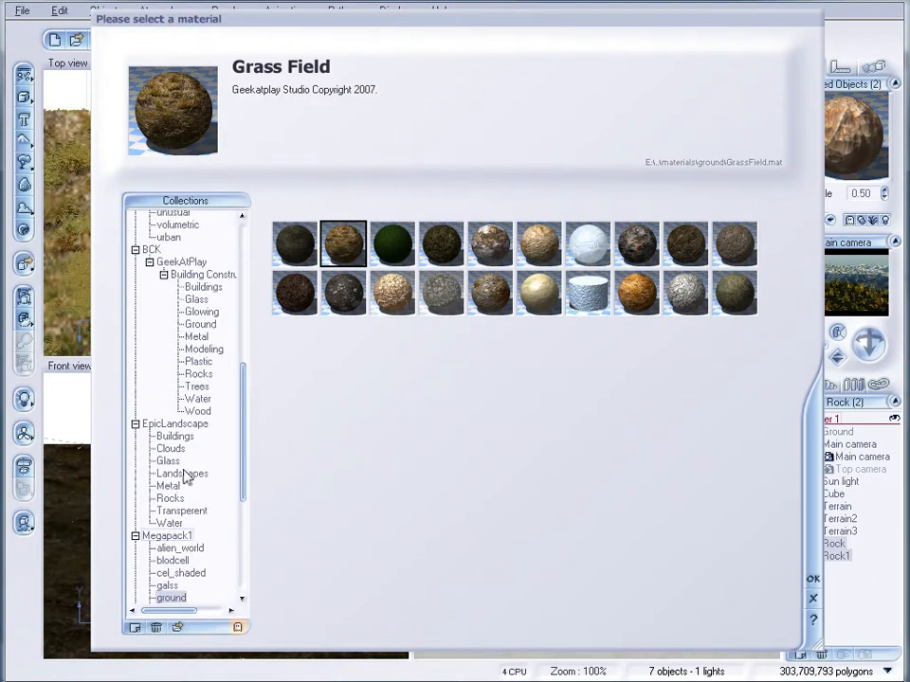
left_click(171, 499)
left_click(685, 244)
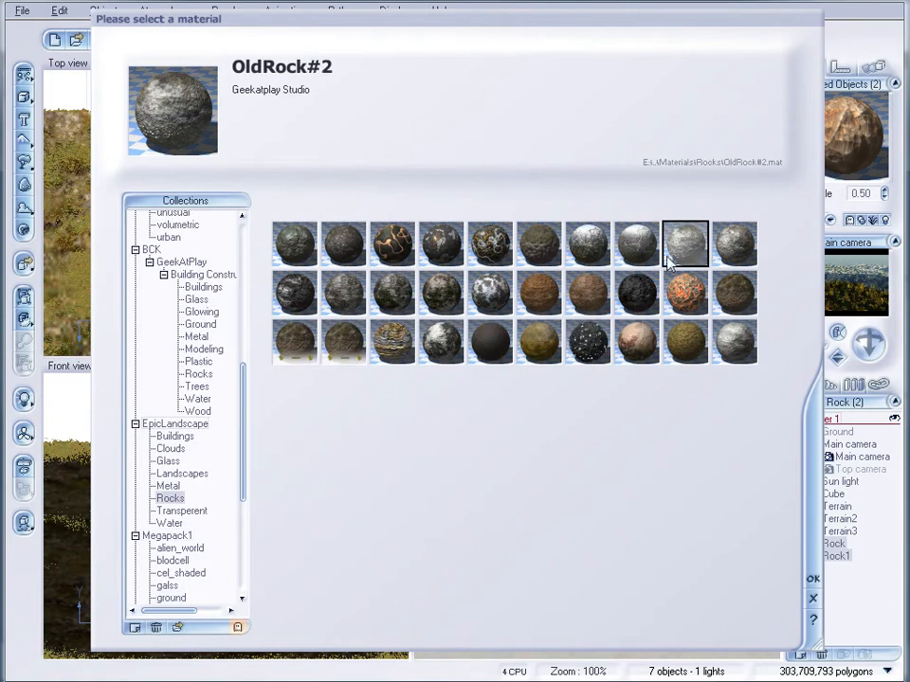
left_click(811, 580)
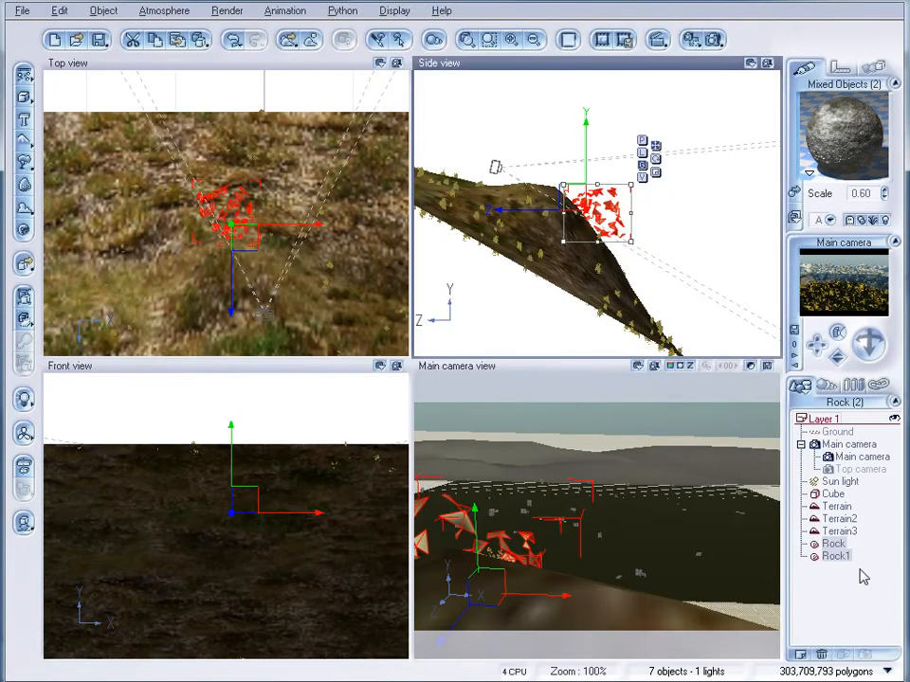
Step: Apply the OldRock#2 material to the background mountains Terrain and Terrain2 and render the main camera view
left_click(840, 519)
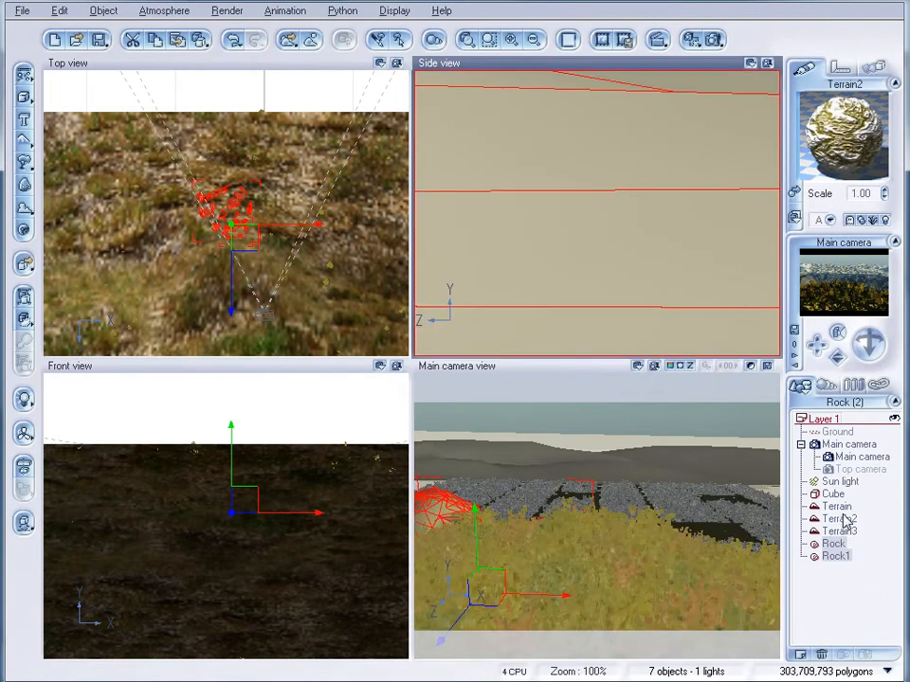
left_click(840, 507, "ctrl")
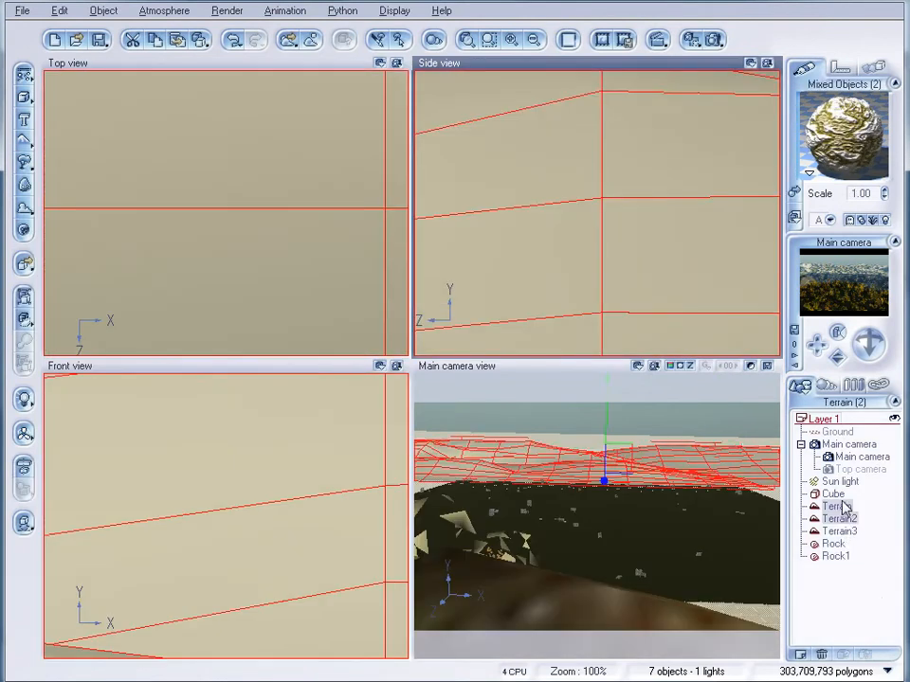
left_click(796, 193)
left_click(811, 579)
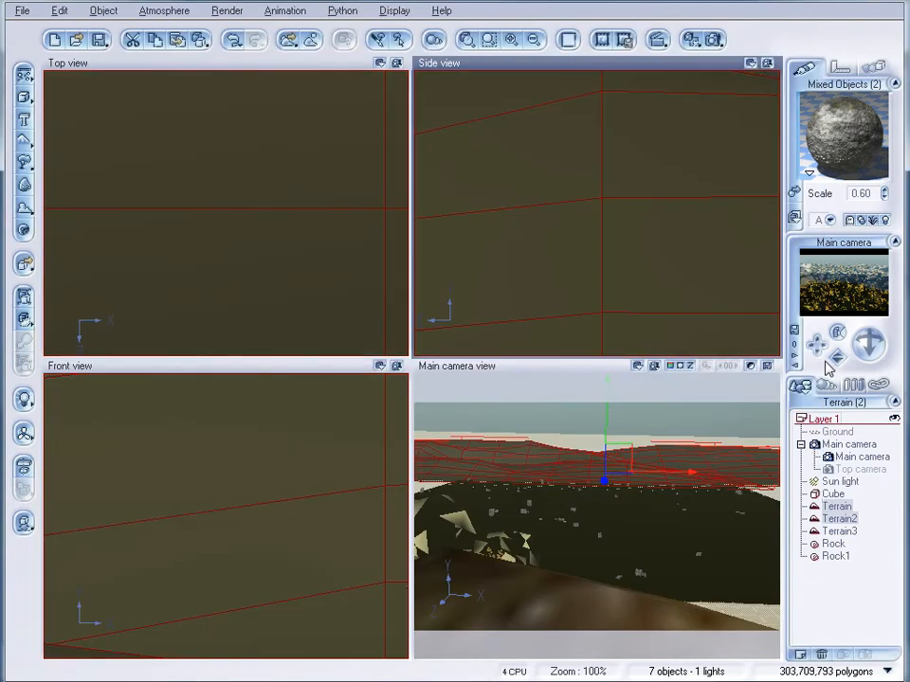
left_click(713, 39)
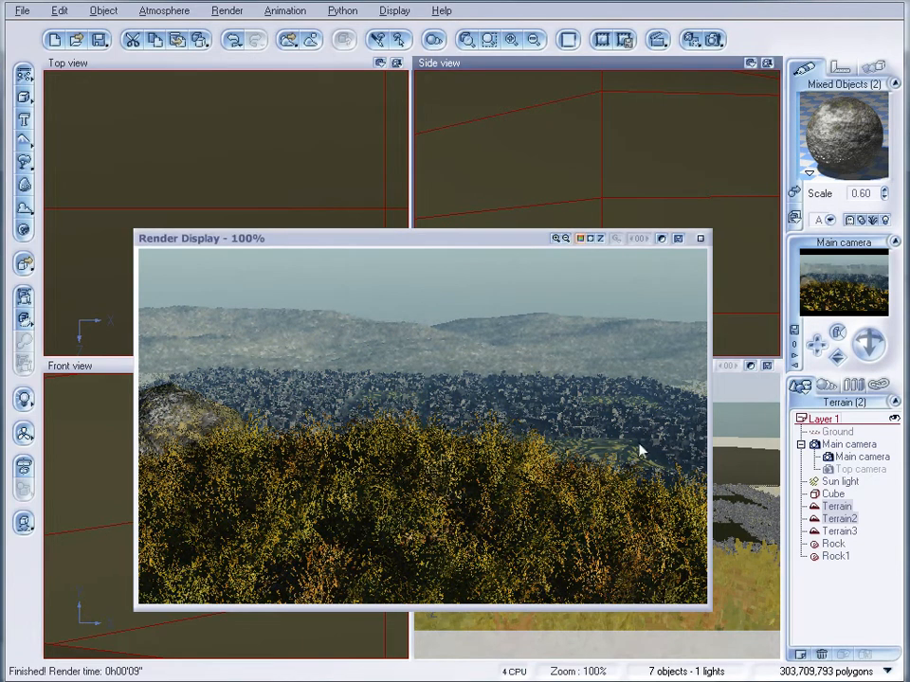
Step: Close the finished render and switch the atmosphere to the Environment mapping model
left_click(699, 239)
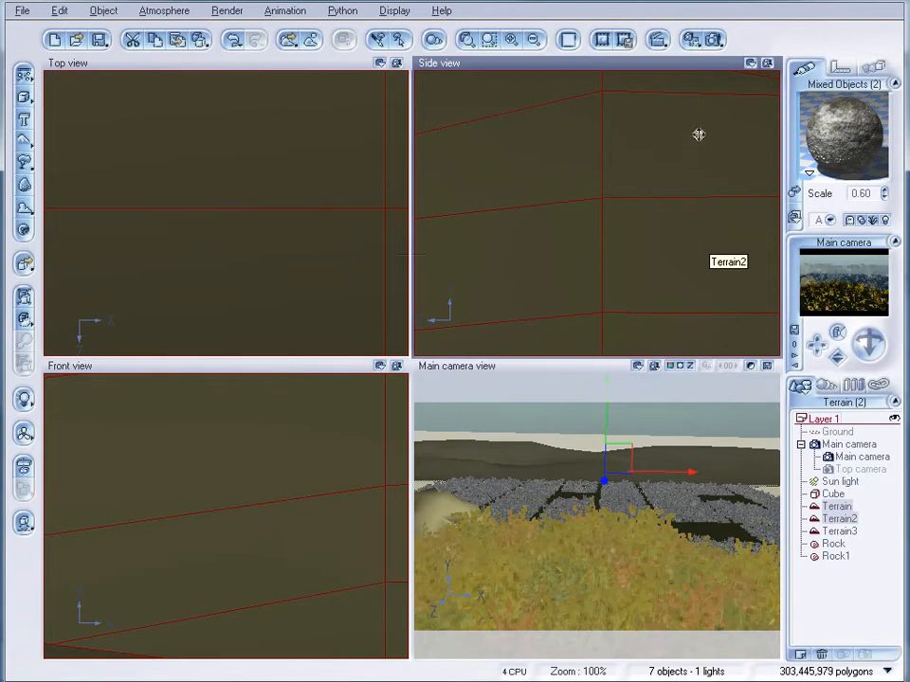
left_click(167, 13)
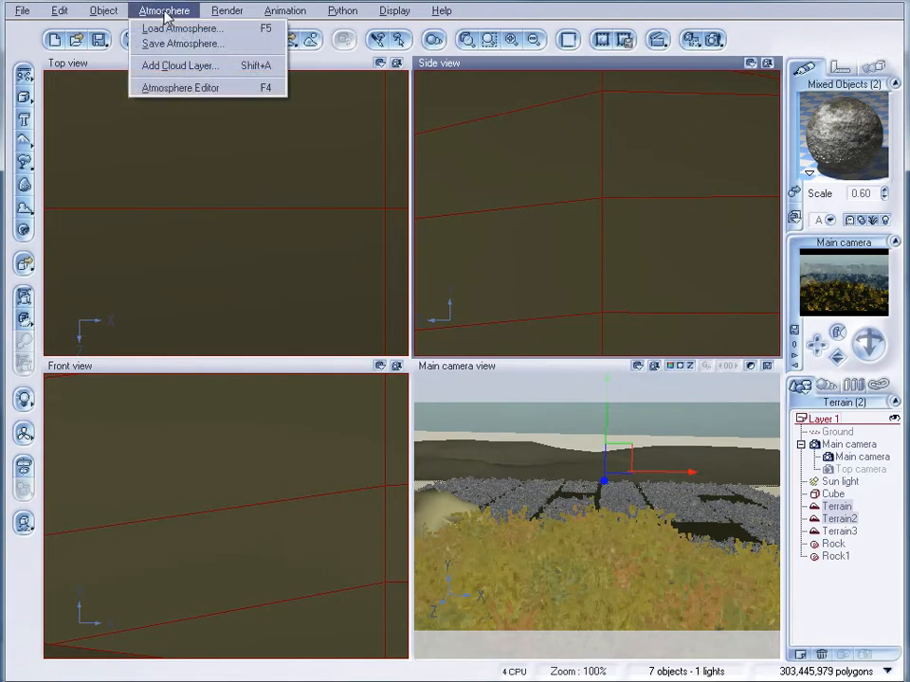
left_click(179, 87)
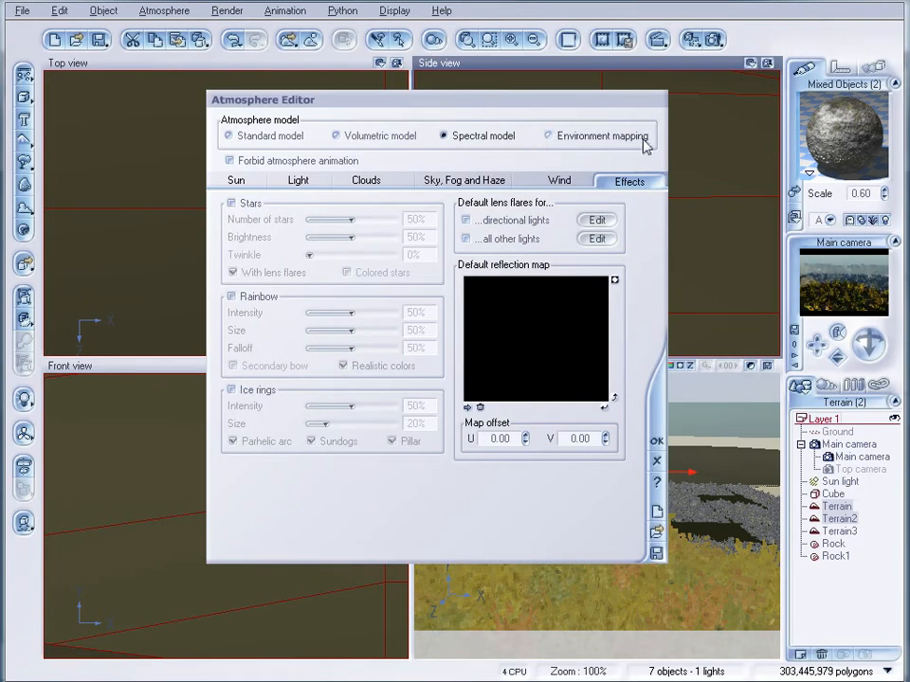
left_click(551, 137)
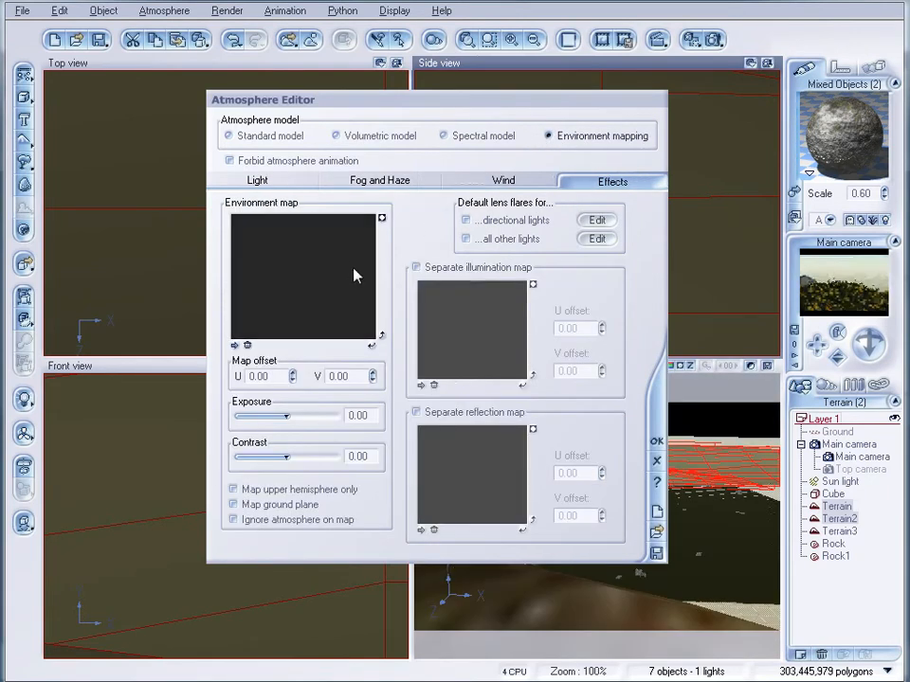
Step: Load the hdri picture from the buildings folder as the environment map, with a seamless joint and automatic image-based lighting setup
left_click(235, 346)
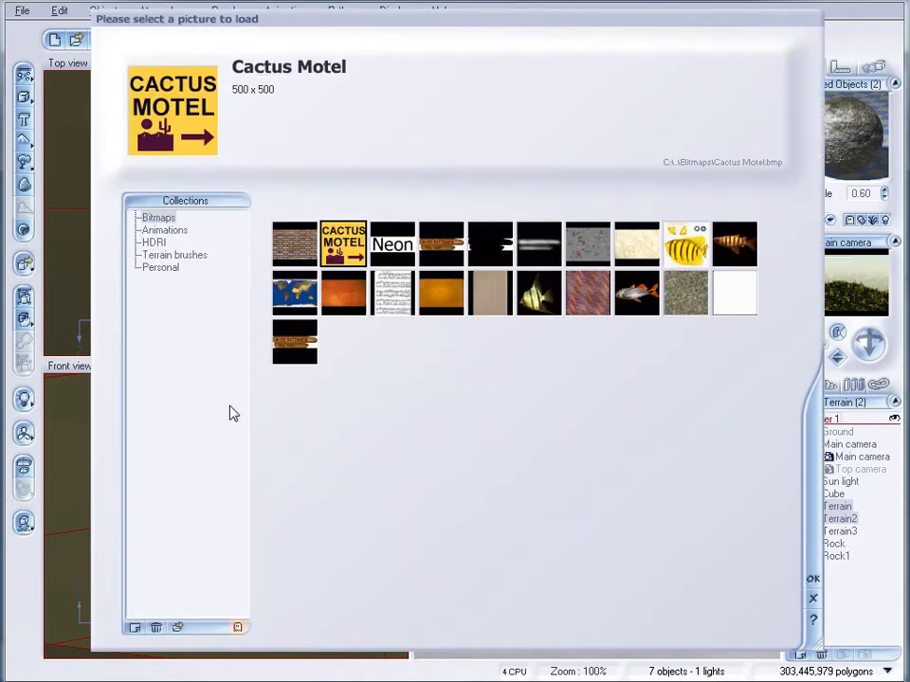
left_click(177, 628)
left_click(334, 226)
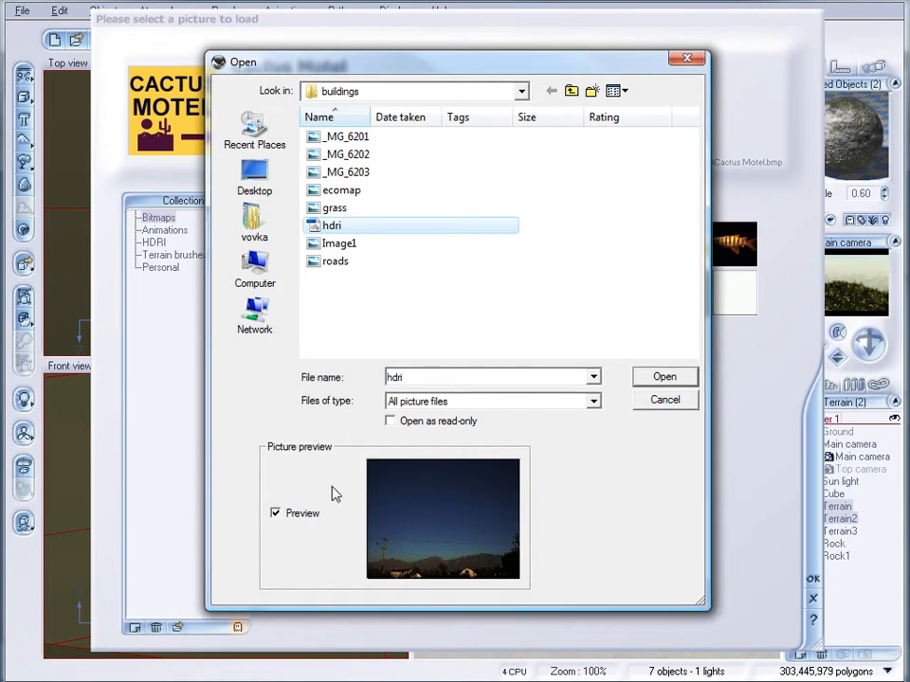
left_click(660, 378)
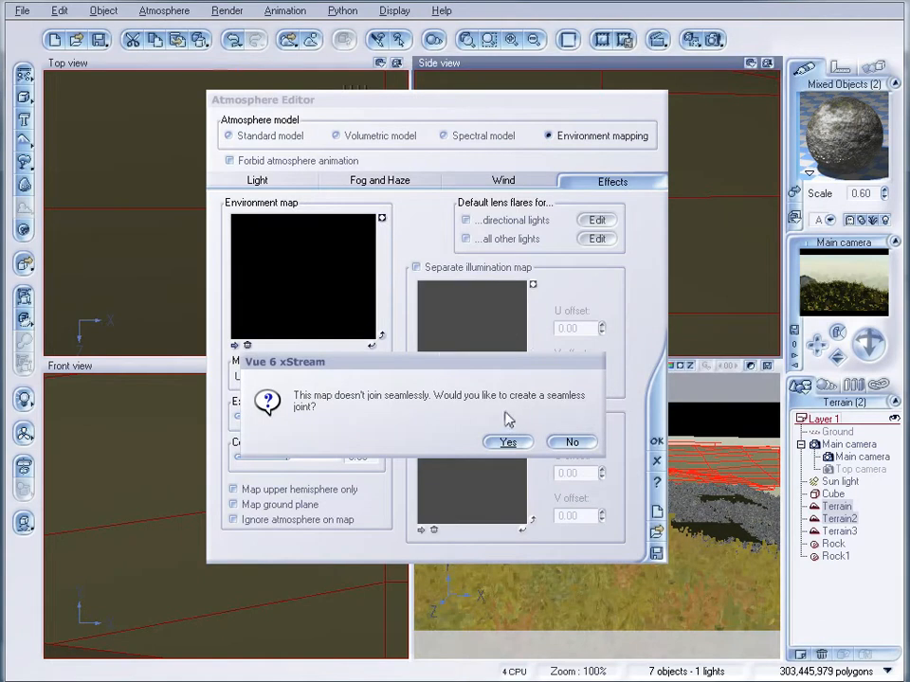
left_click(508, 441)
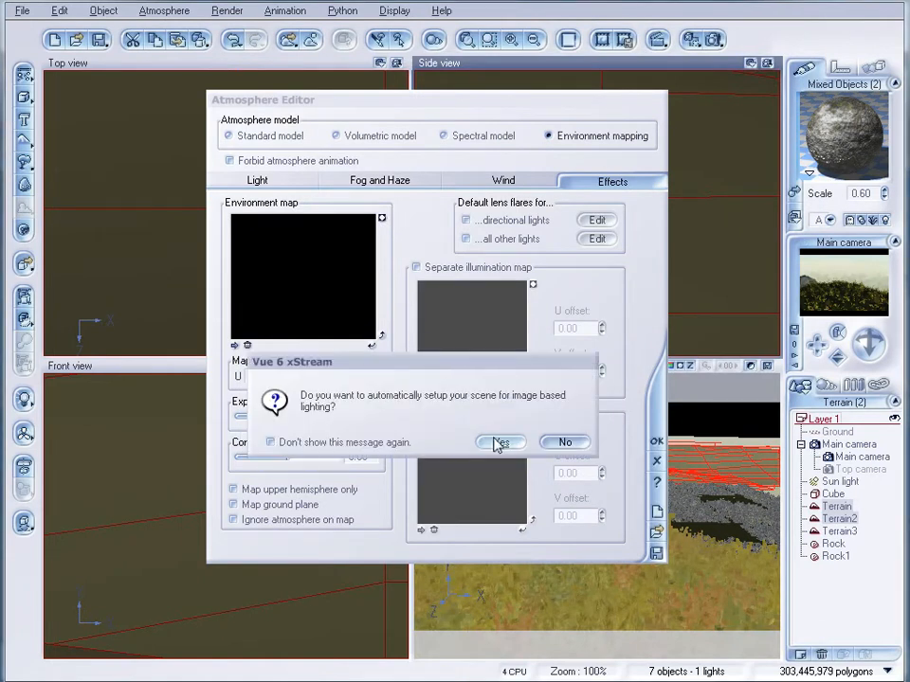
left_click(498, 443)
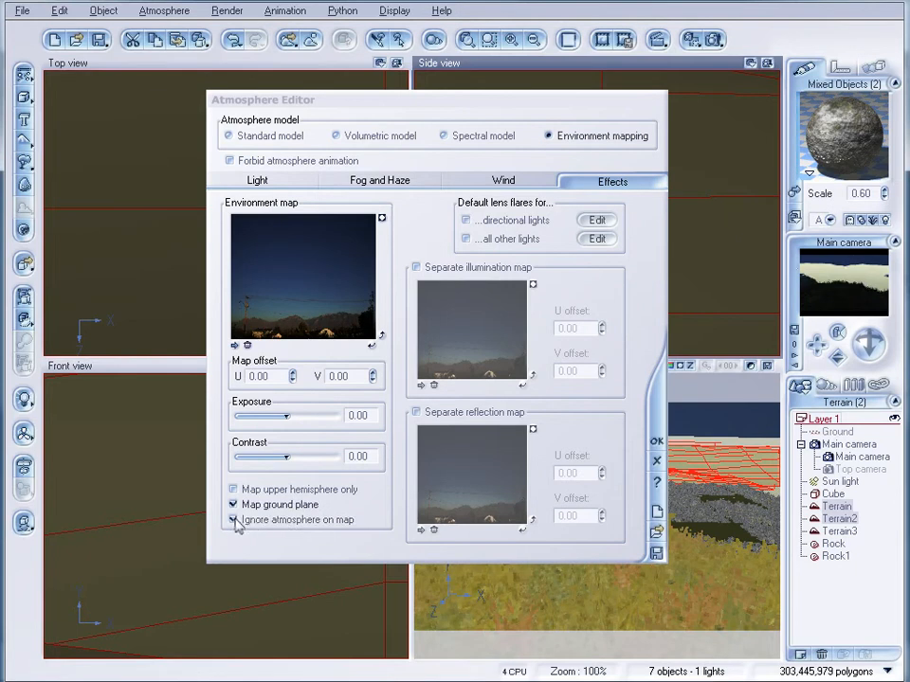
Step: Turn off Ignore atmosphere on map and set the environment map's exposure to 0.72
left_click(234, 520)
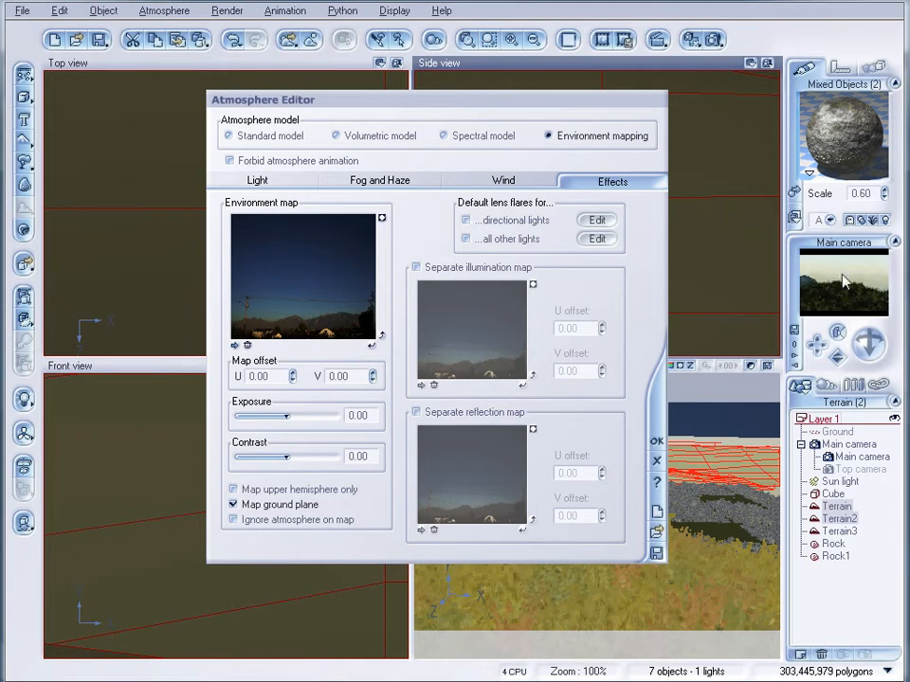
left_click_drag(287, 415, 320, 411)
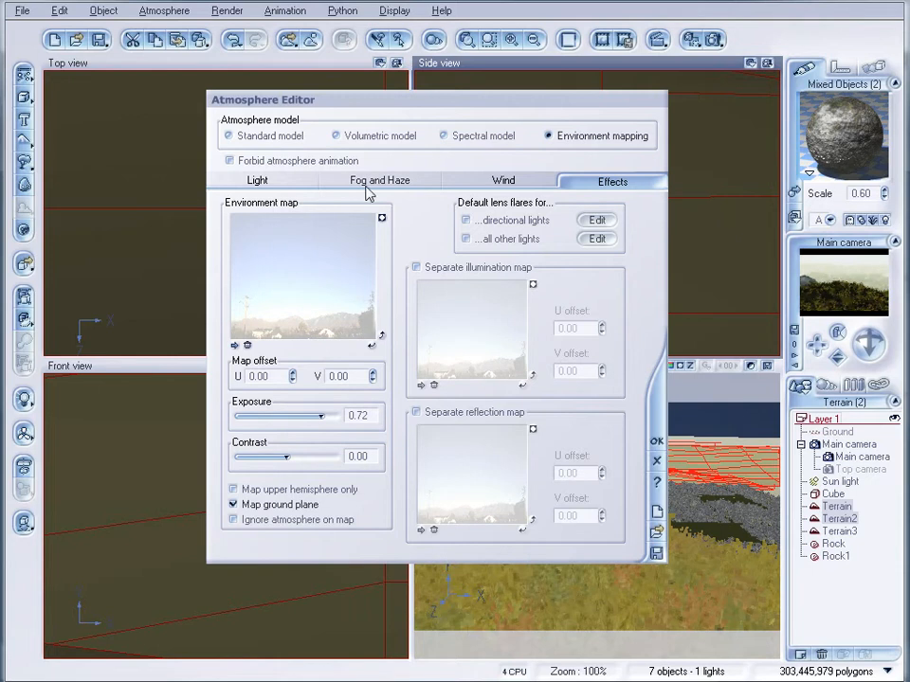
Step: Set the atmosphere's light balance to 0% and its global light intensity to +0.71
left_click(262, 181)
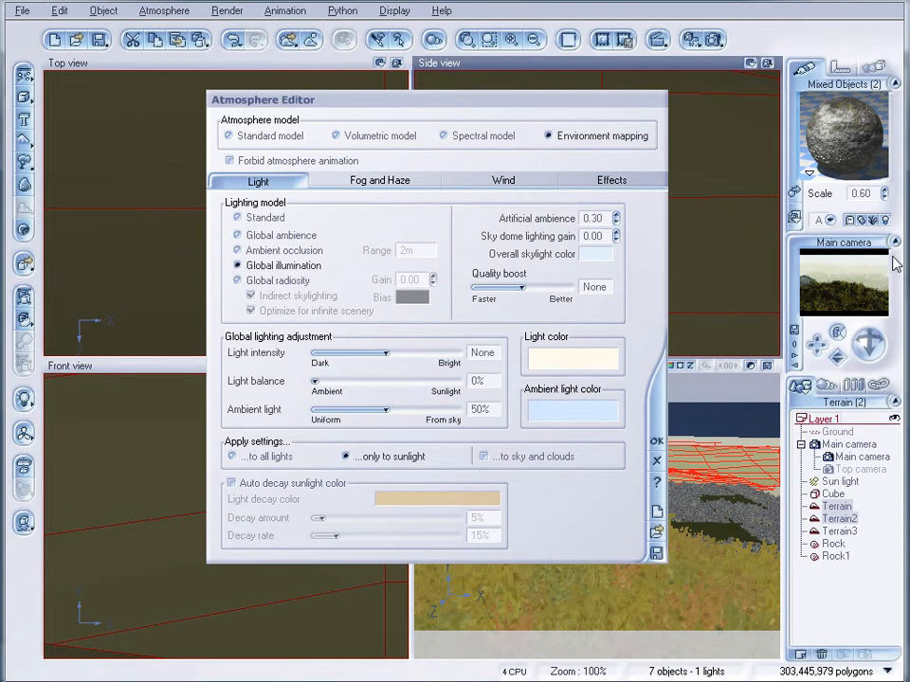
left_click_drag(346, 378, 315, 379)
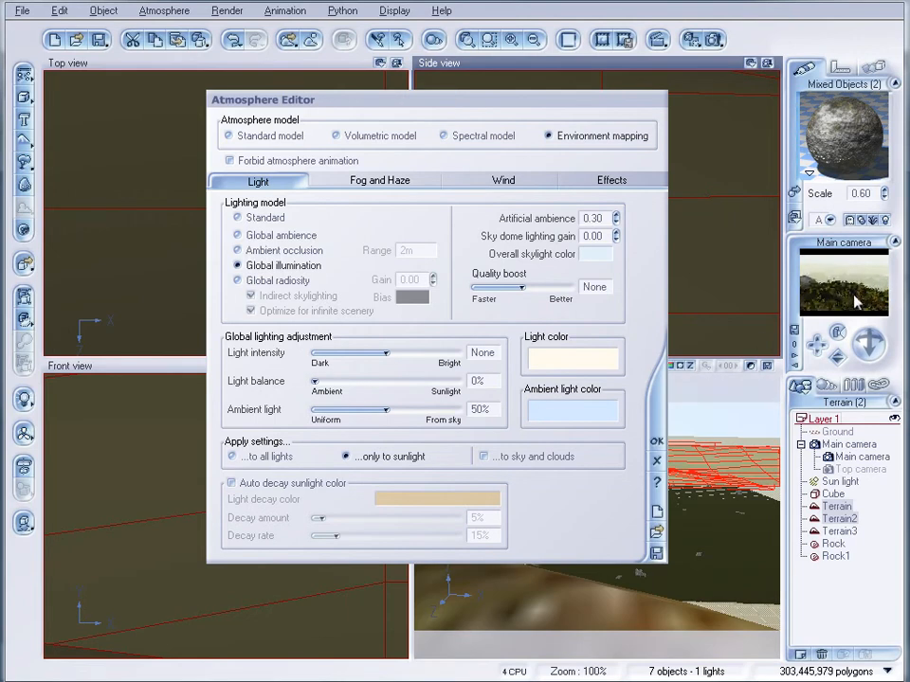
left_click_drag(386, 353, 422, 353)
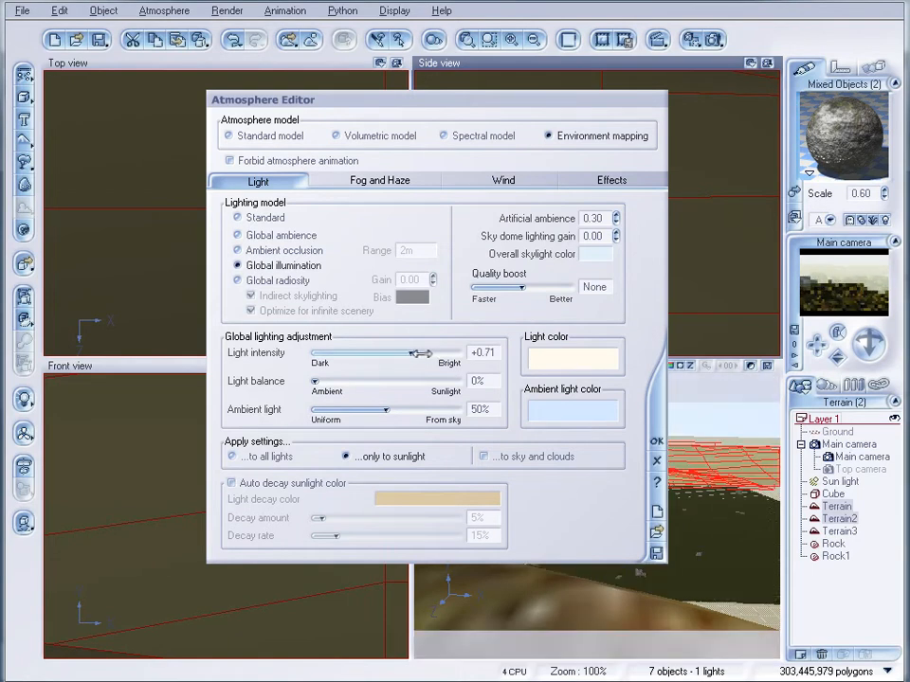
Step: Set the fog to density 56 with 20% falloff and the haze to density 161 with 19% falloff
left_click(381, 182)
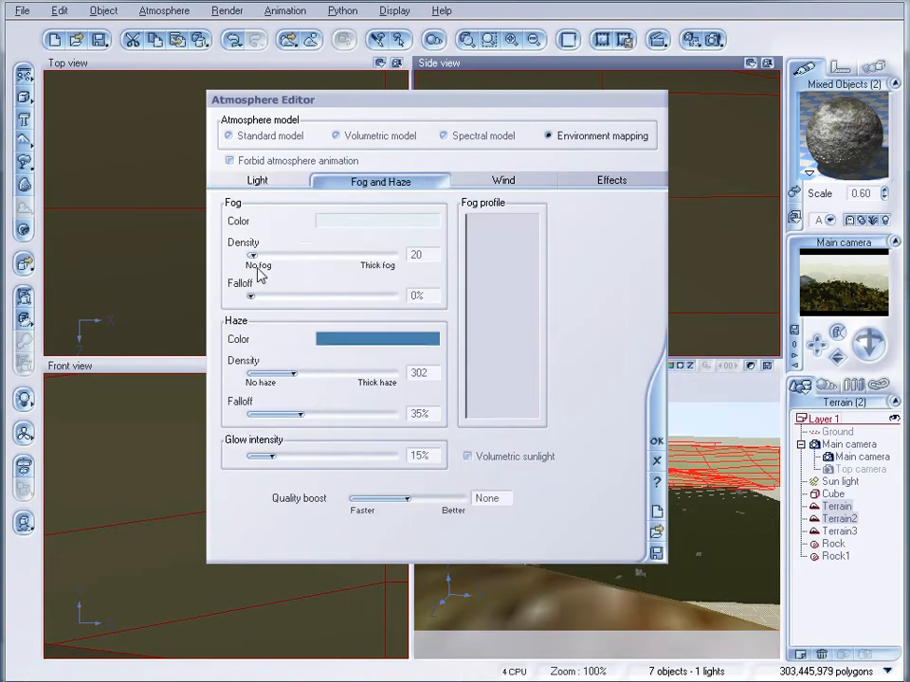
left_click_drag(292, 373, 257, 373)
left_click_drag(300, 414, 277, 414)
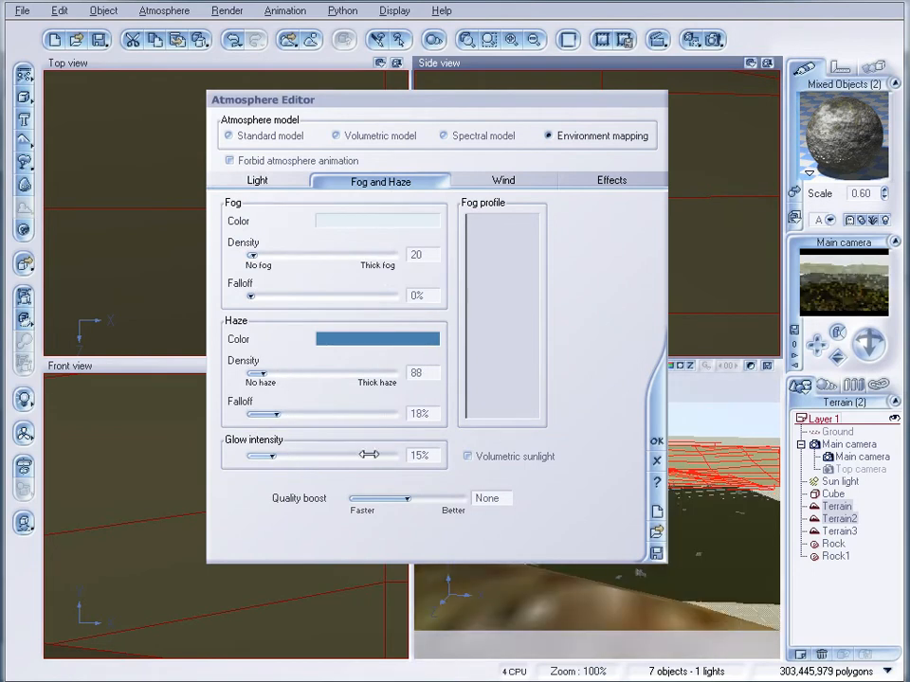
left_click_drag(291, 417, 294, 417)
left_click_drag(267, 254, 303, 296)
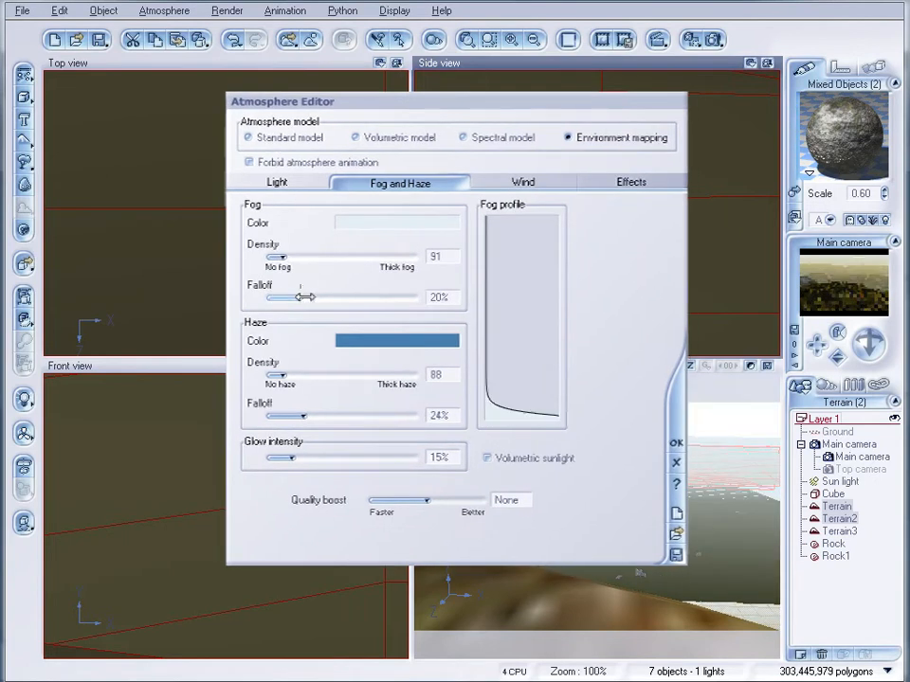
left_click_drag(282, 257, 284, 252)
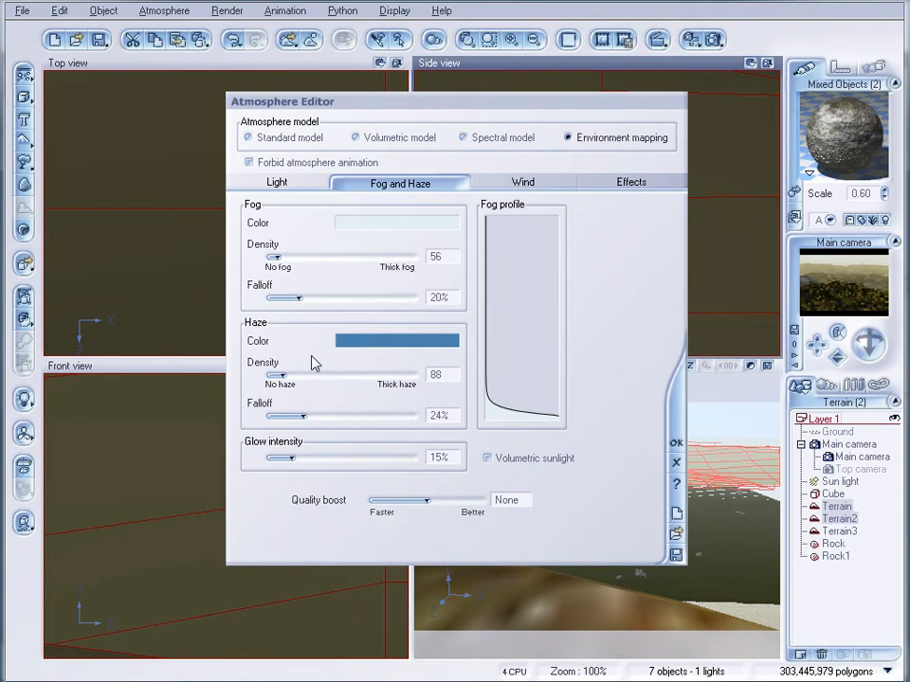
left_click_drag(301, 414, 297, 379)
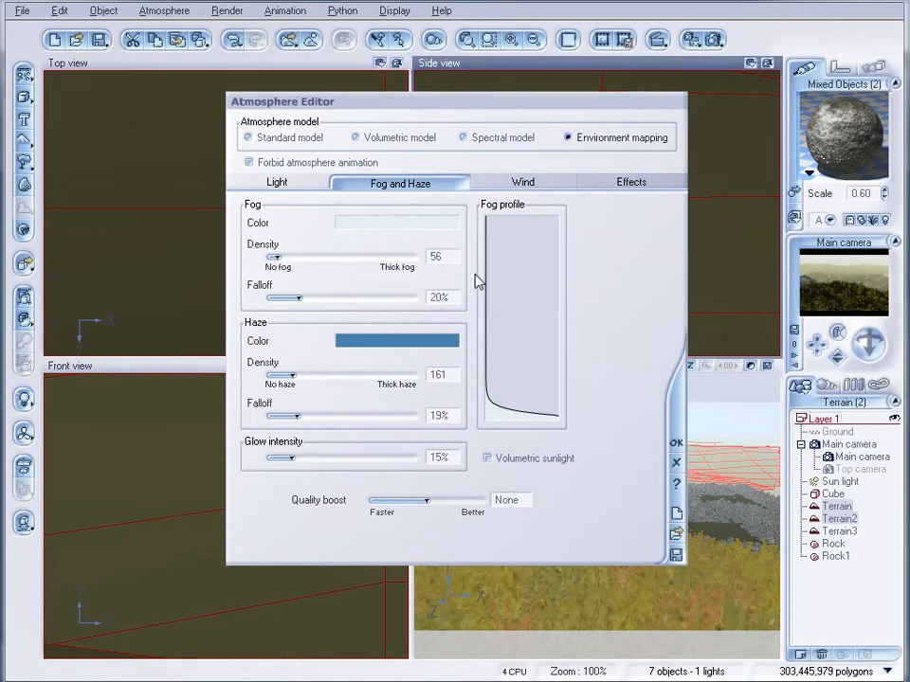
Step: Reduce the global light intensity to +0.38, raise the environment map's exposure to 0.79 and refresh the preview
left_click(276, 182)
left_click_drag(425, 356, 401, 353)
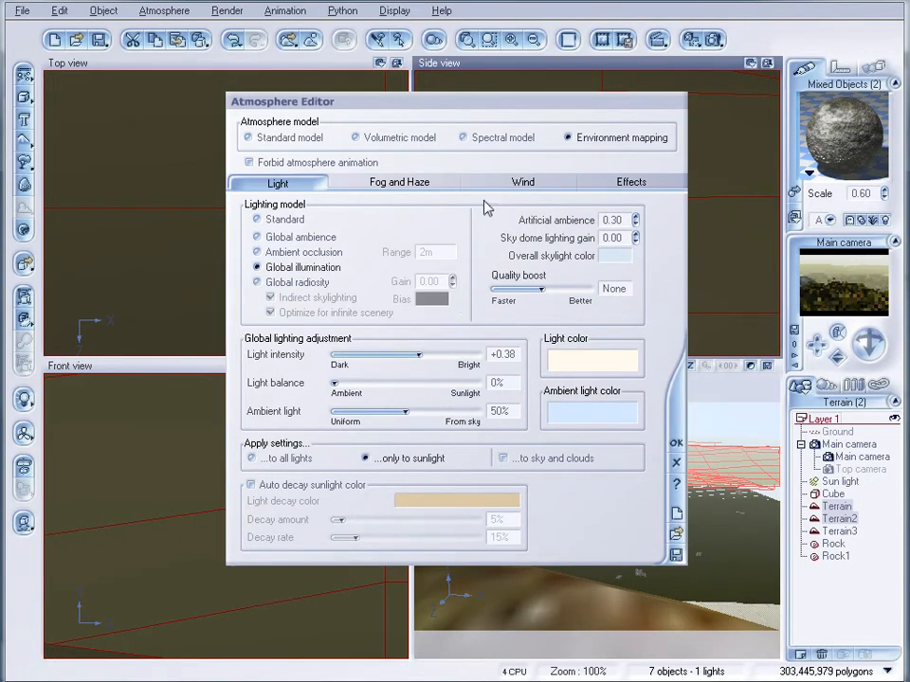
left_click(597, 184)
mouse_move(339, 419)
left_mouse_down()
mouse_move(351, 419)
mouse_move(343, 419)
left_mouse_up()
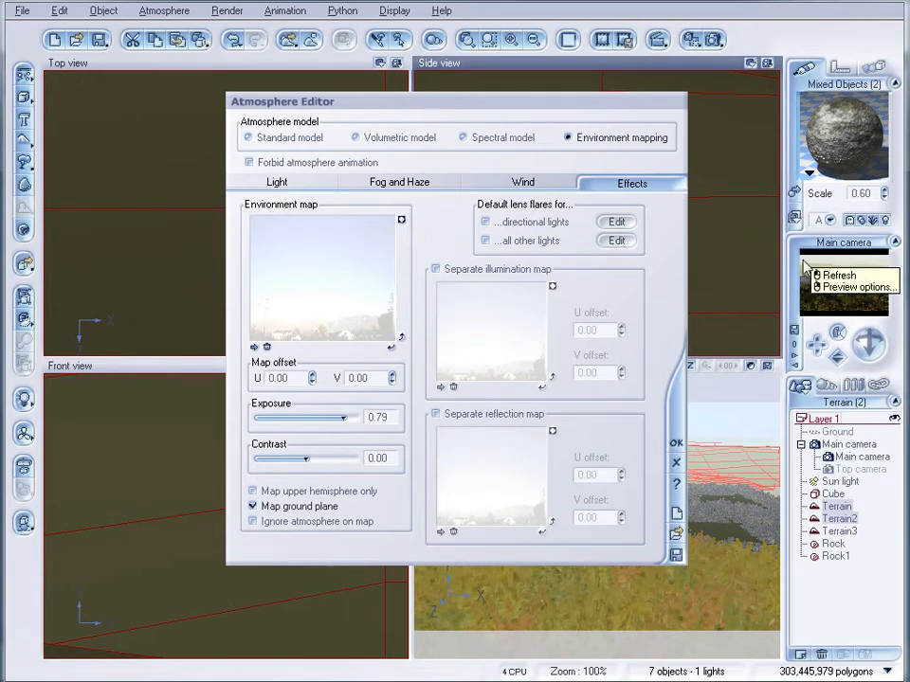
left_click(879, 272)
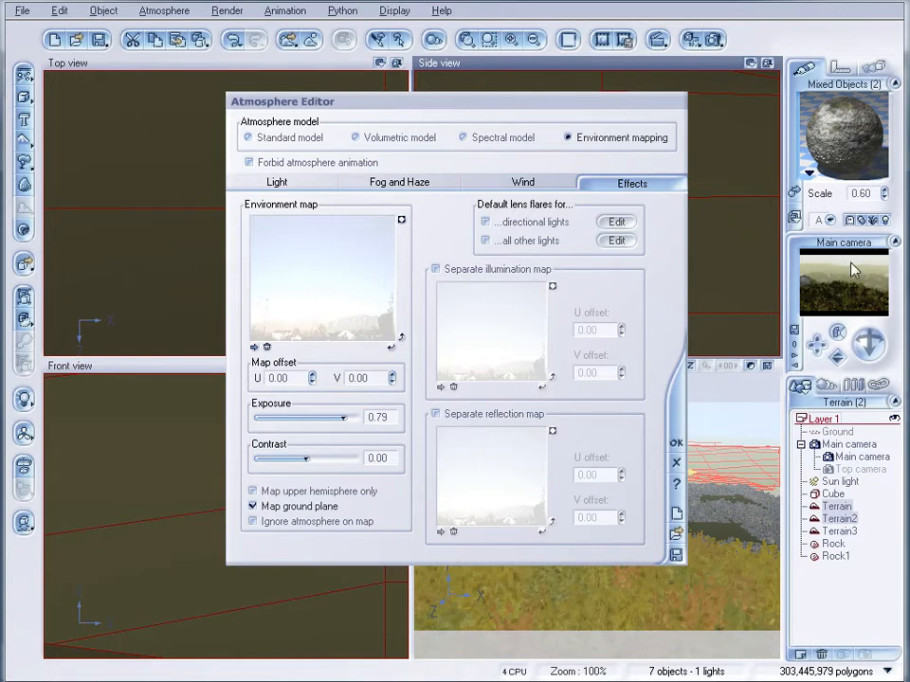
Step: Accept the atmosphere settings and render the main camera view
left_click(676, 446)
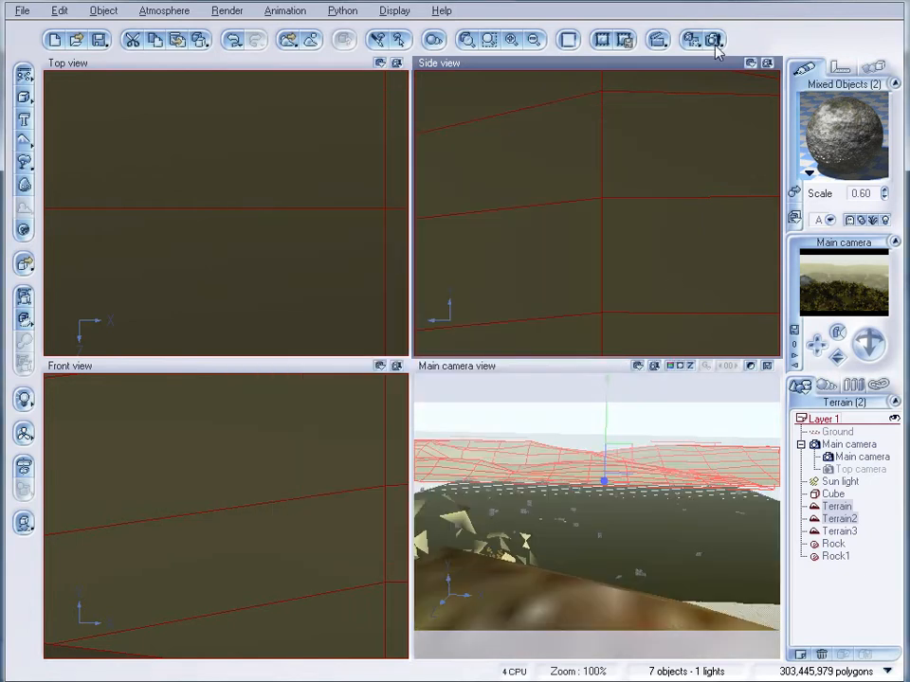
left_click(713, 39)
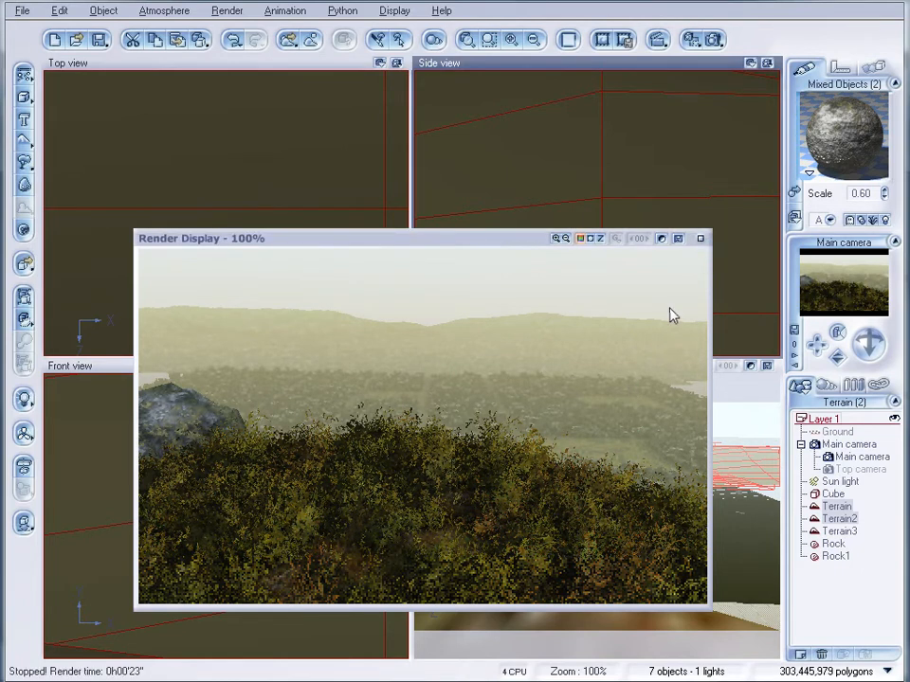
left_click(701, 239)
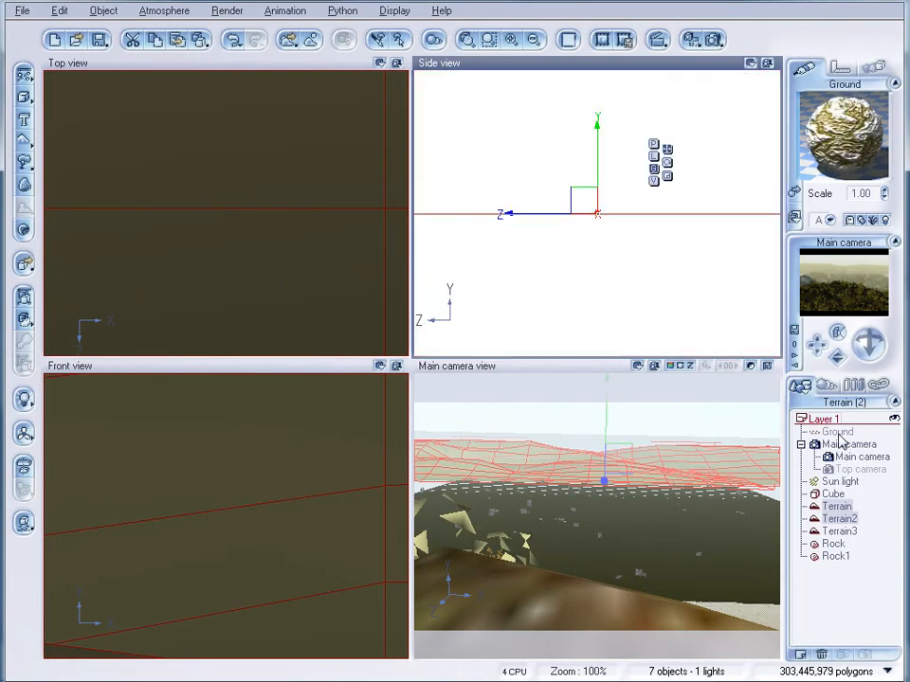
Step: Apply the OldRock#2 material from the EpicLandscape Rocks collection to the Ground plane
left_click(839, 433)
left_click(795, 192)
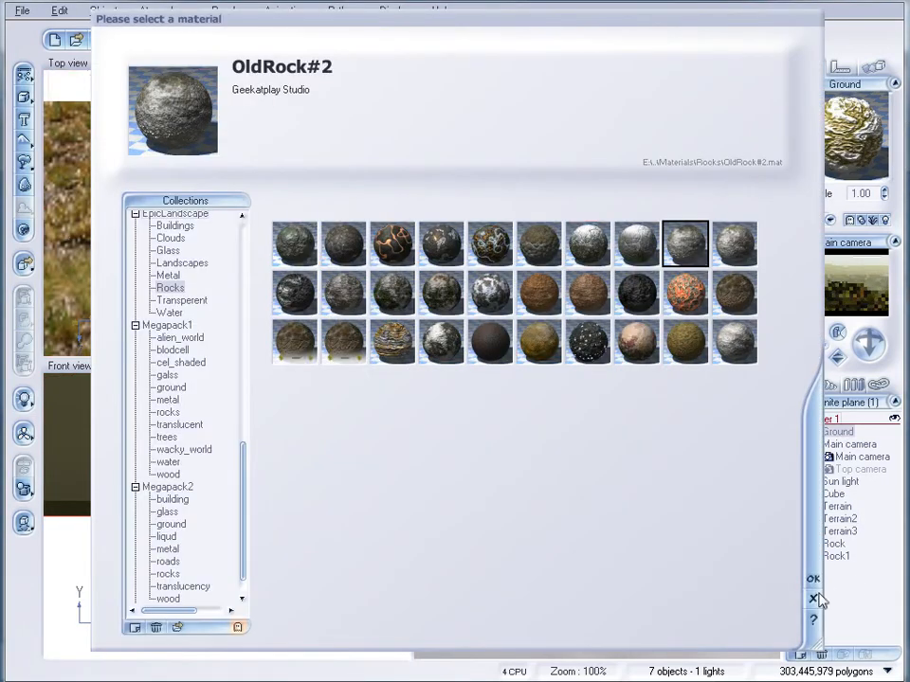
left_click(813, 578)
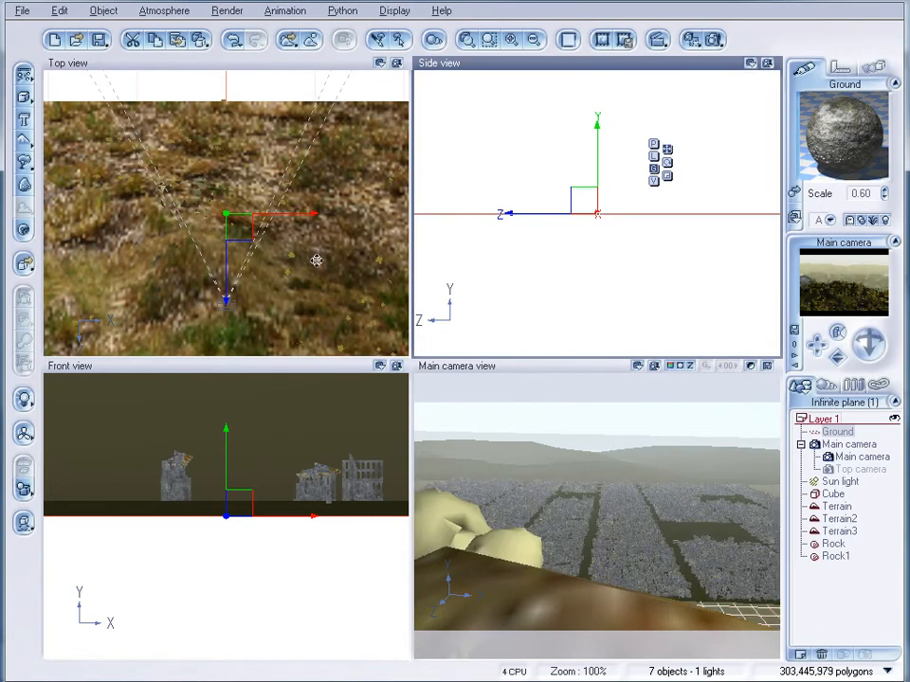
Step: Widen the city Cube on both sides and extend its far edge beneath the background mountains
right_click_drag(282, 319, 285, 217)
scroll(276, 239, "down", 5)
right_click_drag(266, 278, 298, 411)
right_click_drag(281, 171, 276, 387)
right_click_drag(288, 118, 265, 247)
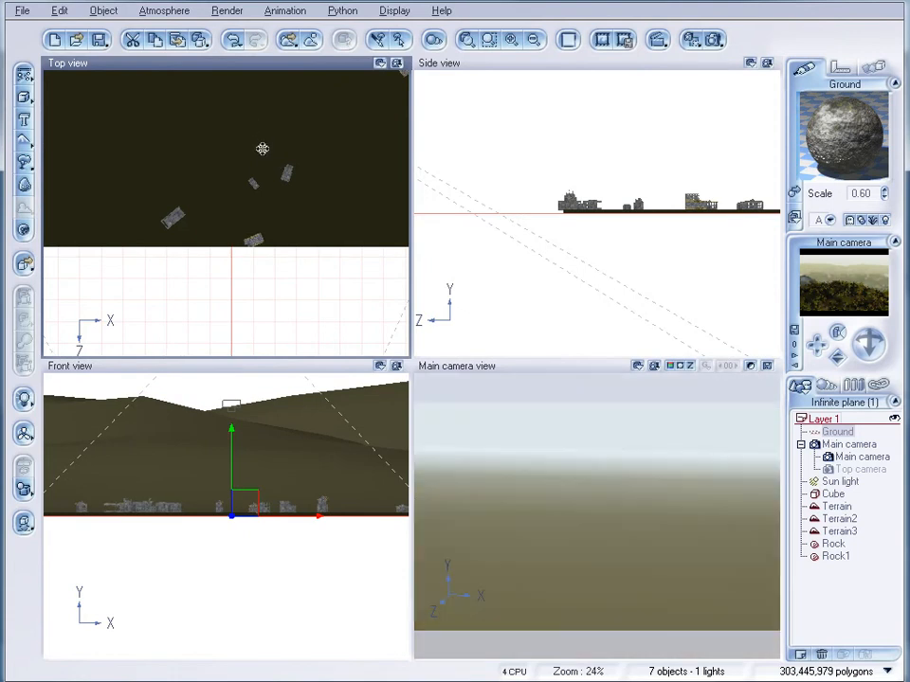
left_click(833, 494)
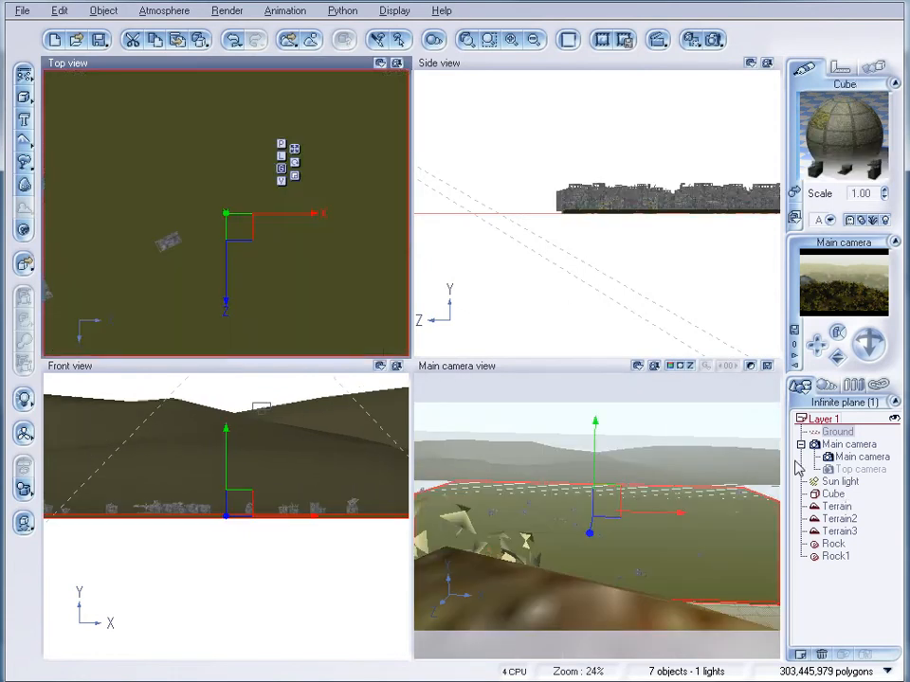
scroll(192, 144, "down", 2)
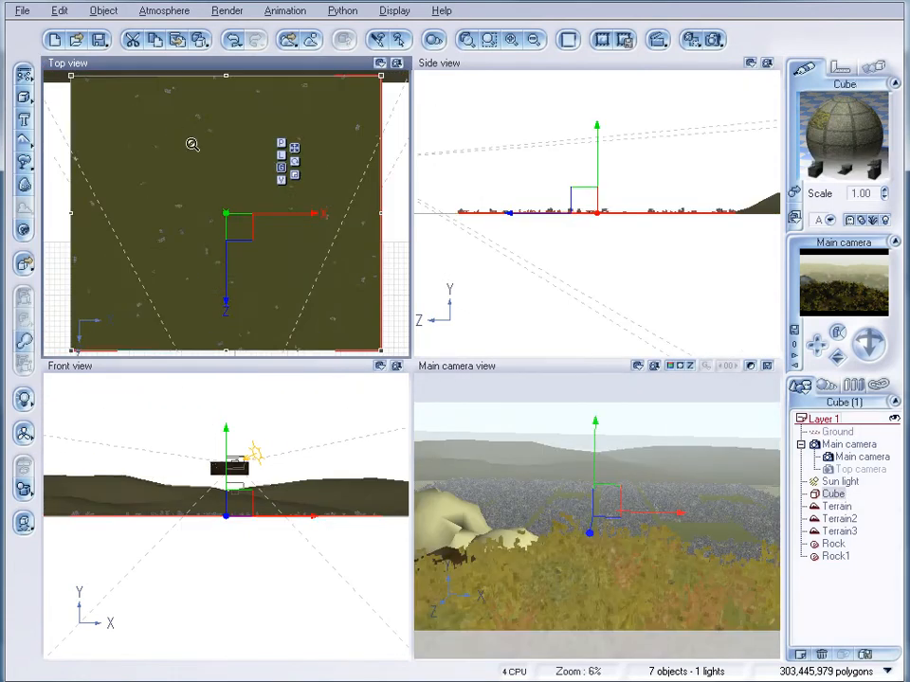
left_click_drag(382, 212, 409, 213)
left_click_drag(71, 213, 45, 212)
right_click_drag(232, 173, 216, 366)
left_click_drag(208, 270, 208, 243)
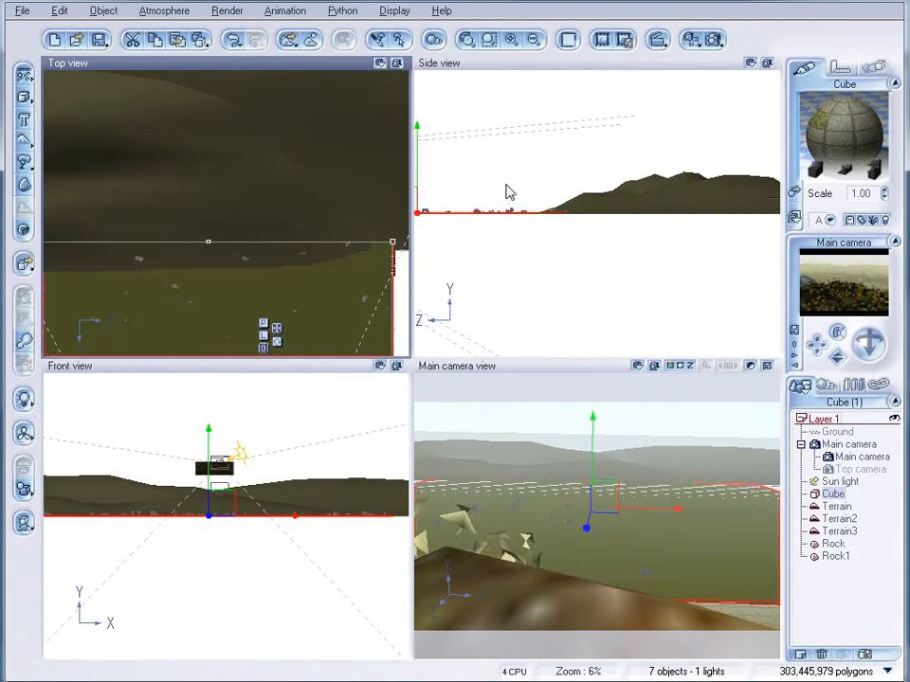
Step: Stretch the background mountain Terrain in depth, away from the city block
left_click(258, 193)
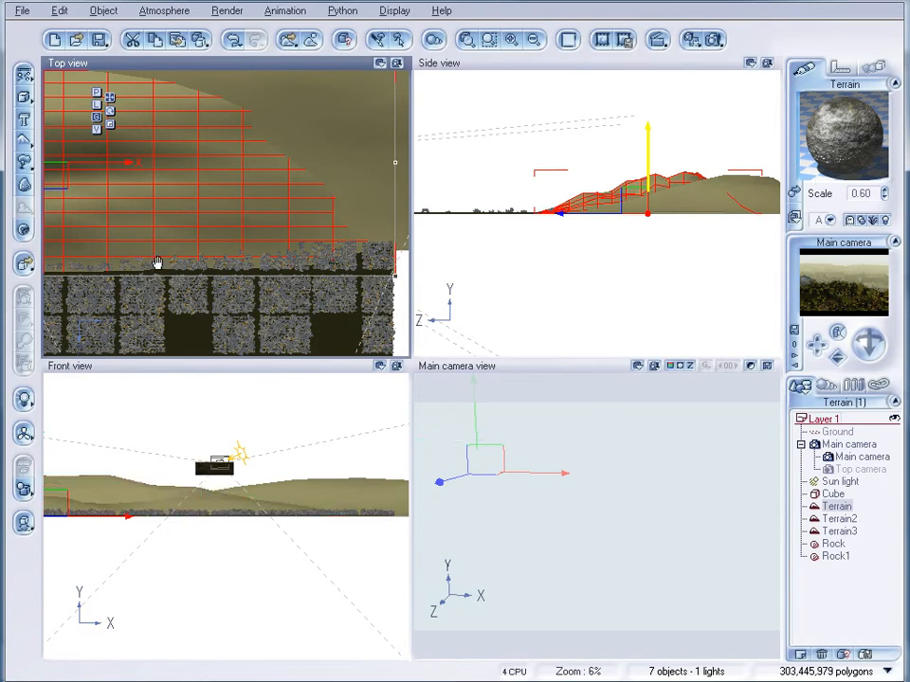
left_click_drag(158, 257, 237, 202)
scroll(266, 170, "down", 4)
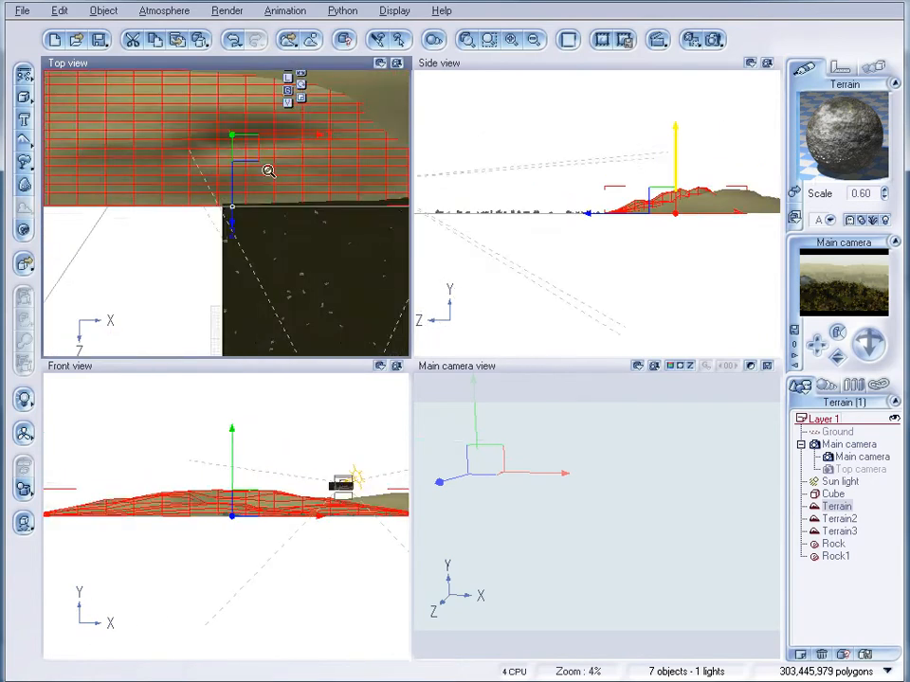
right_click_drag(296, 158, 228, 175)
left_click_drag(166, 131, 166, 98)
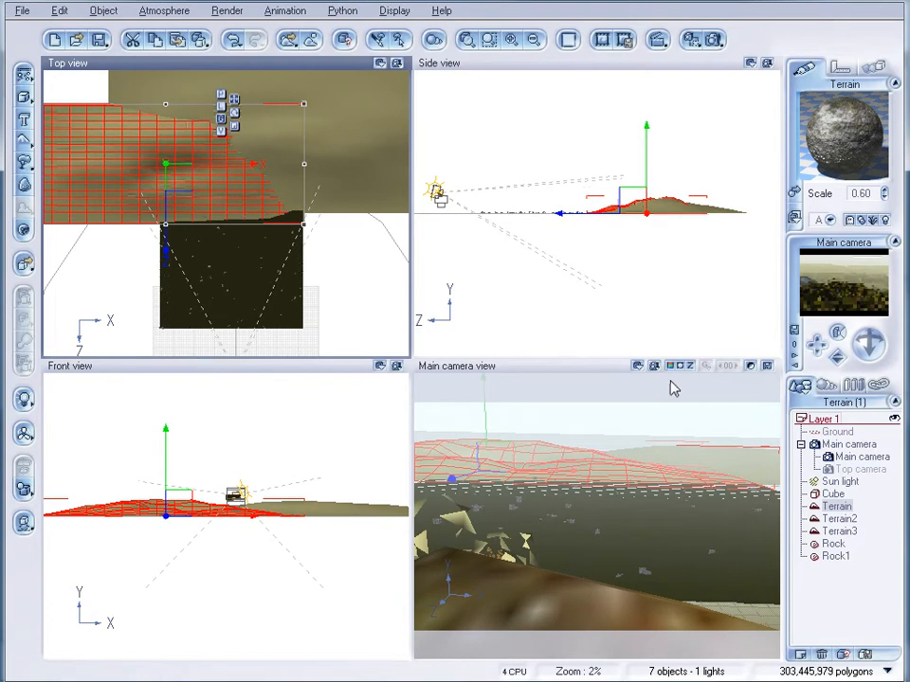
Step: Set the environment map's exposure to 0.64 in the atmosphere settings
left_click(167, 12)
left_click(199, 88)
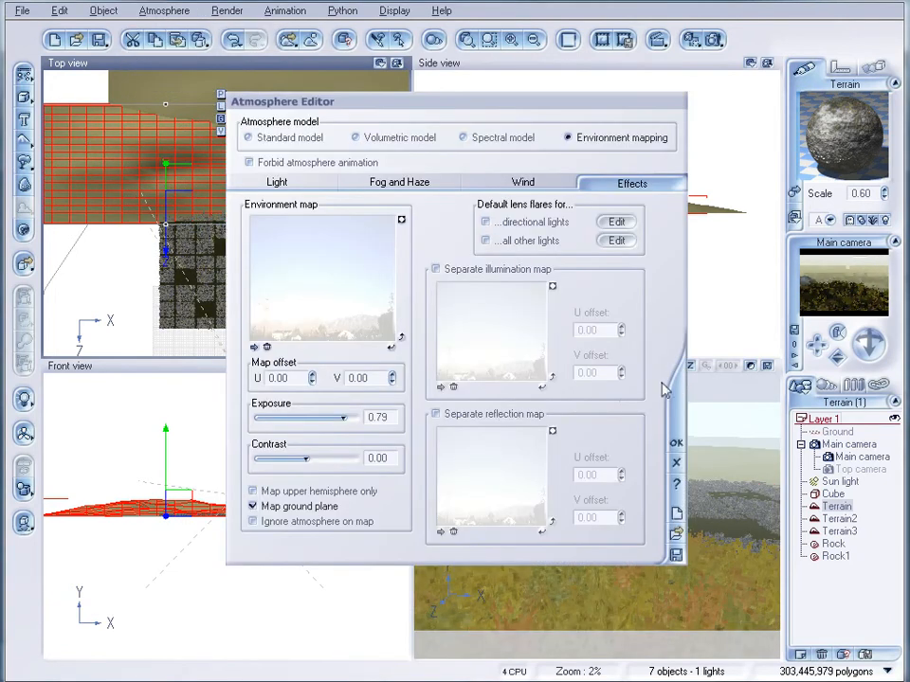
left_click_drag(344, 417, 336, 417)
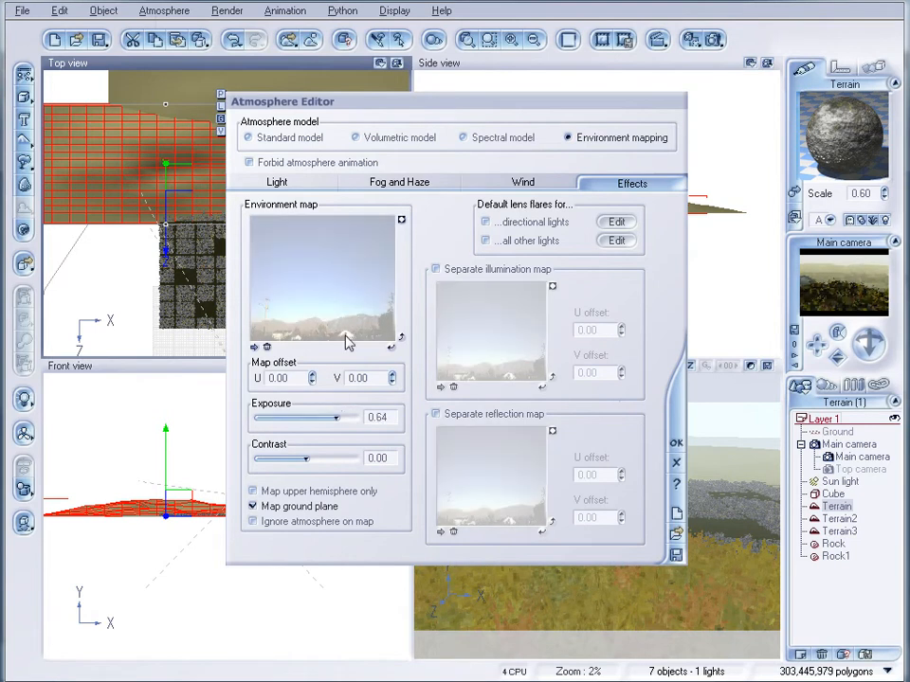
Step: Set the atmosphere's fog density to 32 and its haze density to 131
left_click(399, 184)
left_click_drag(302, 262, 297, 260)
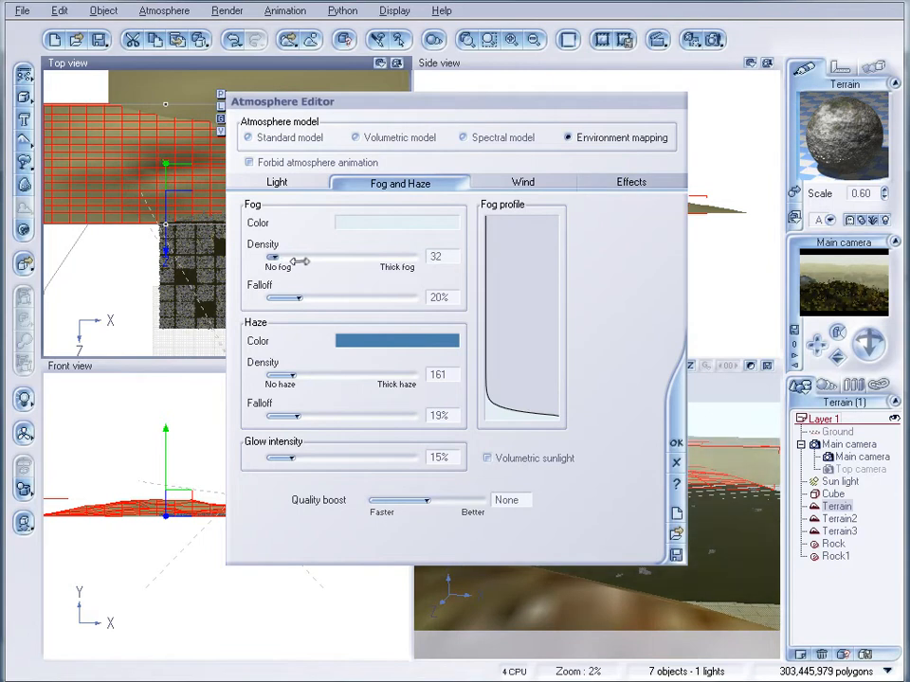
left_click_drag(296, 380, 287, 374)
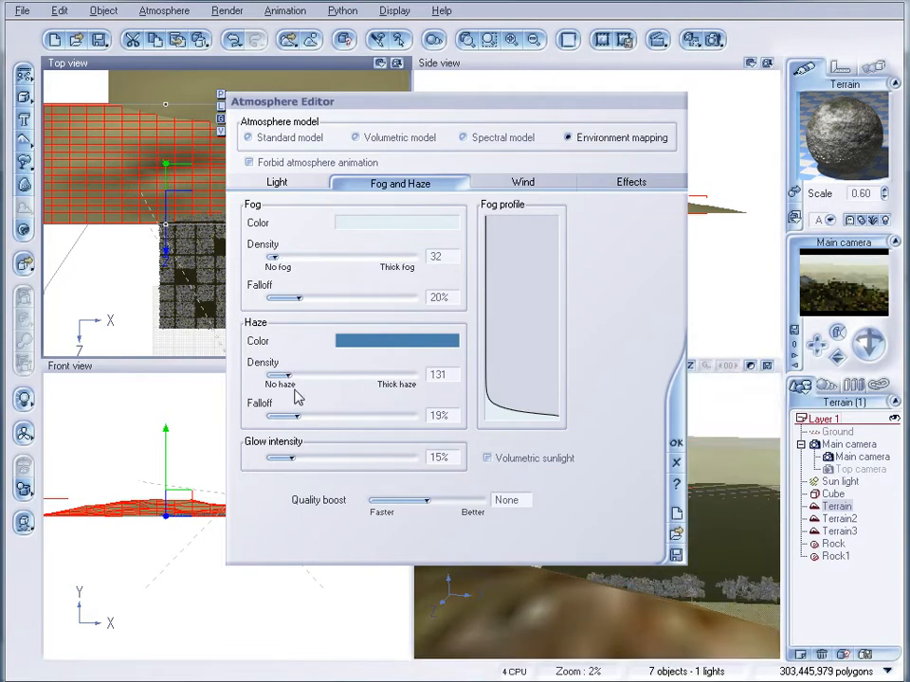
Step: Set the atmosphere's light balance to 86% towards sunlight and accept the settings
left_click(313, 181)
left_click_drag(406, 383, 456, 384)
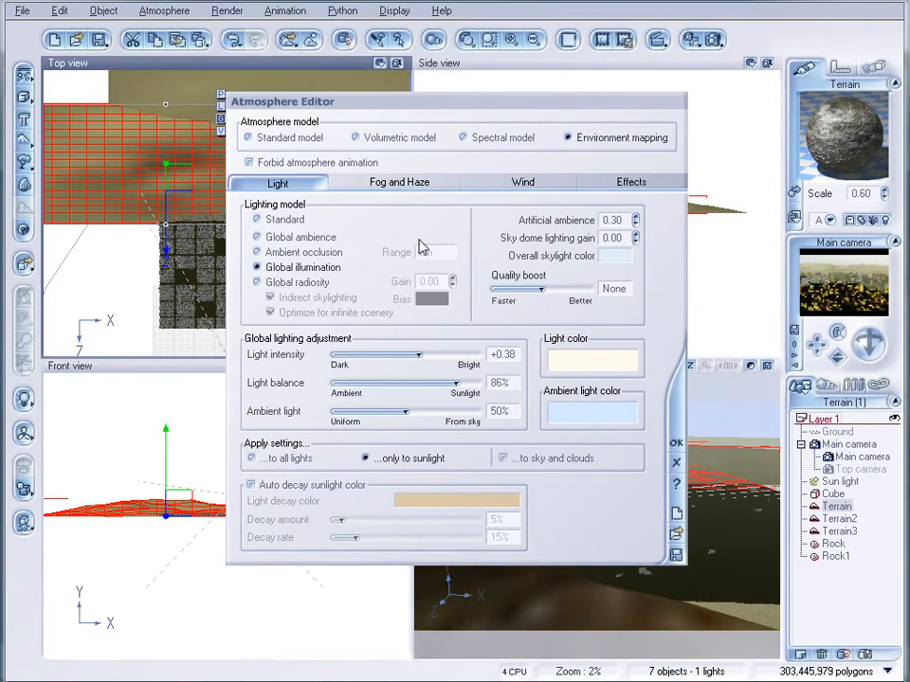
left_click(676, 444)
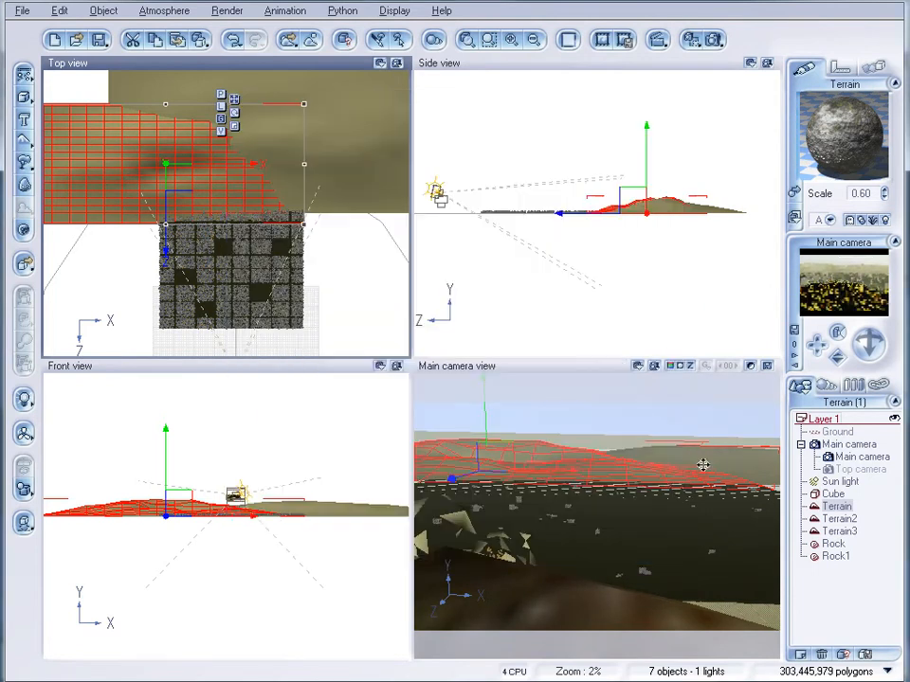
Step: Move the Sun light above and slightly ahead of the camera, nearly centred on it sideways
left_click(842, 482)
left_click_drag(593, 197, 619, 171)
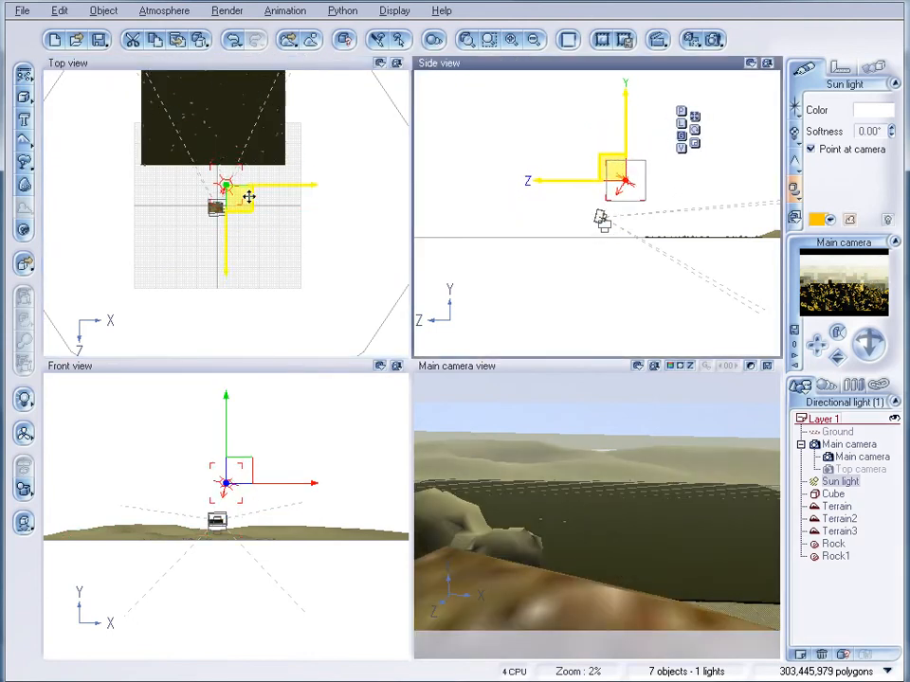
left_click_drag(248, 197, 244, 195)
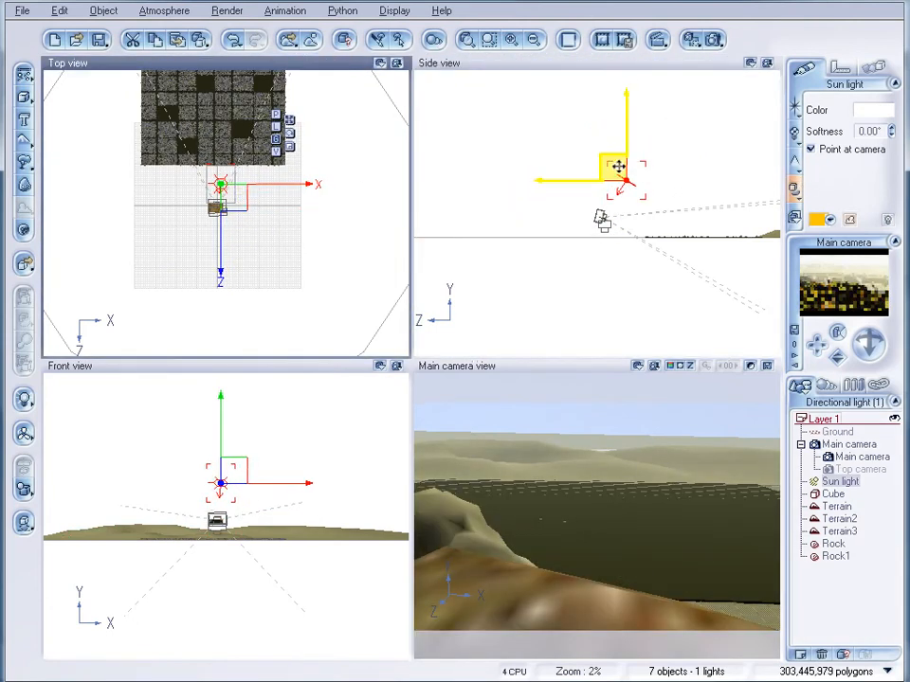
left_click(615, 166)
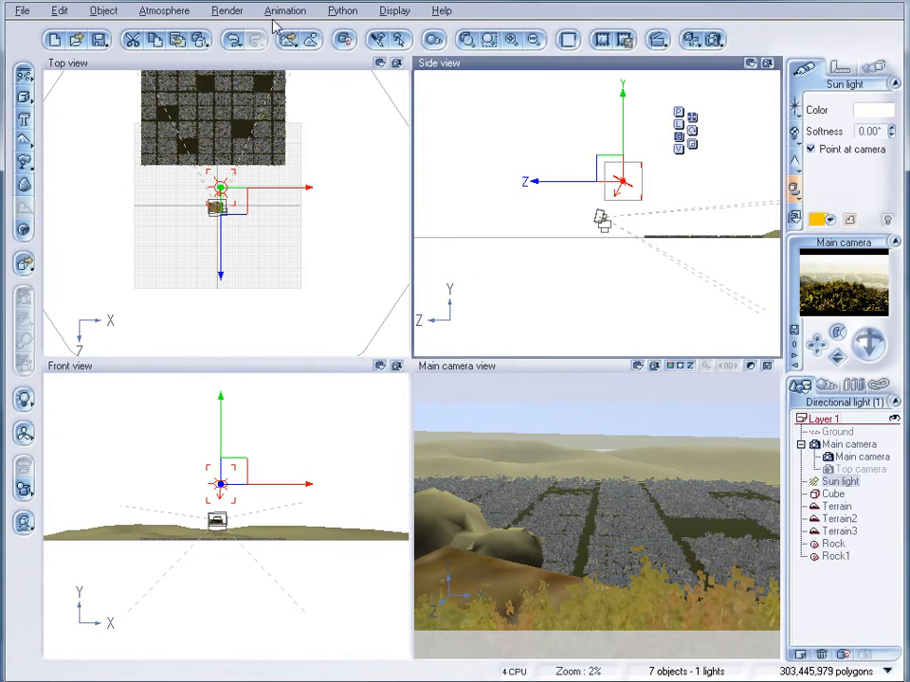
Step: Choose the Broadcast render quality preset and render the main camera view to screen at 640x400
left_click(713, 39)
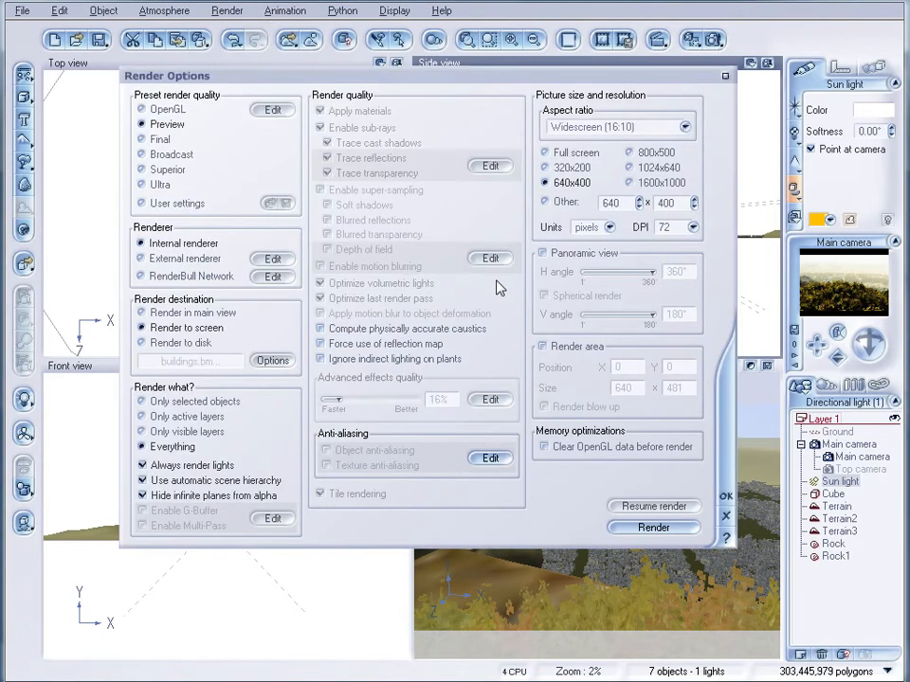
left_click(142, 139)
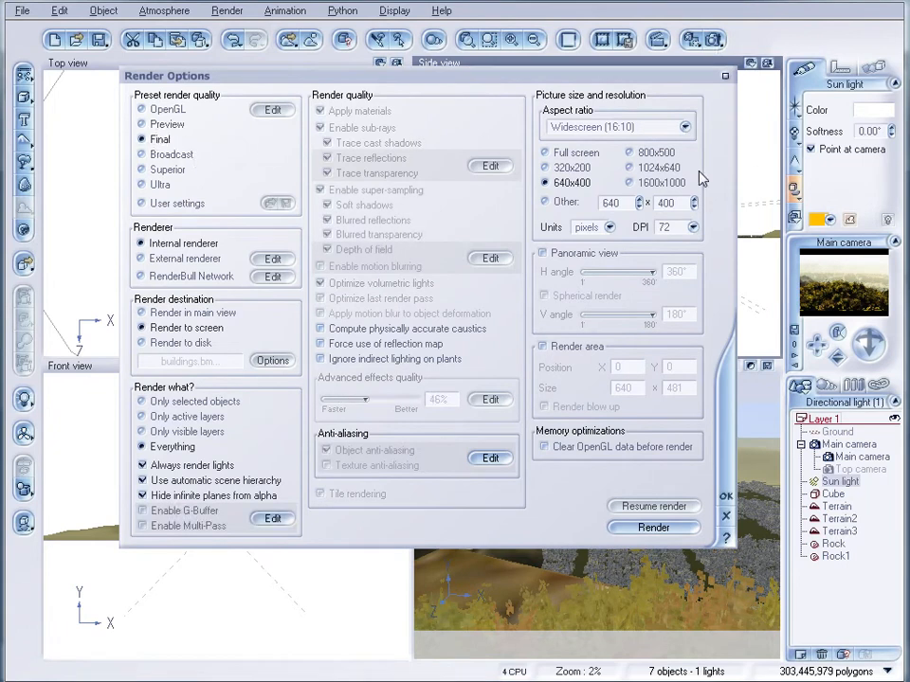
left_click(175, 153)
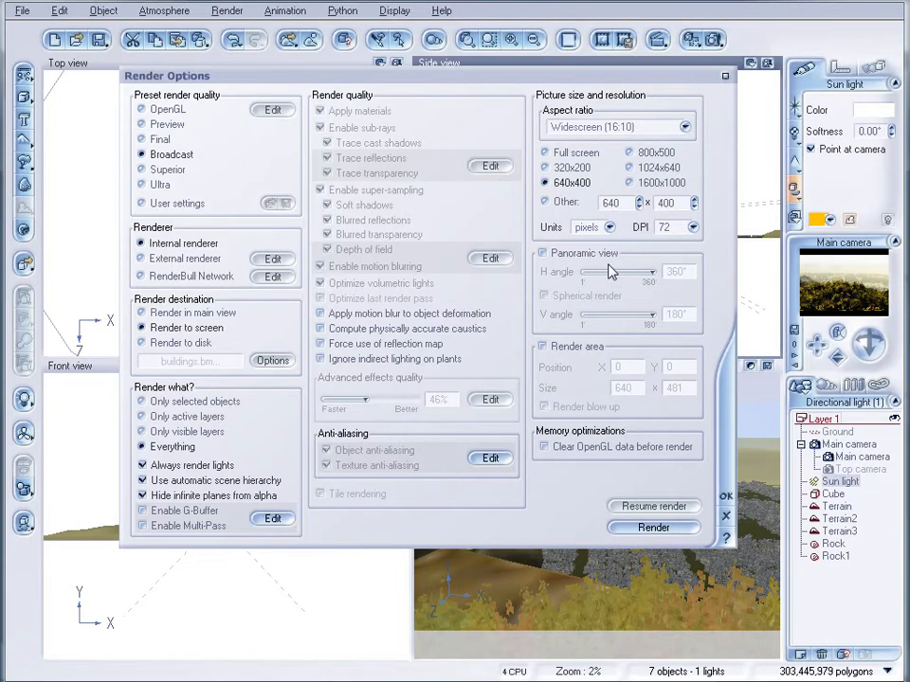
left_click(725, 512)
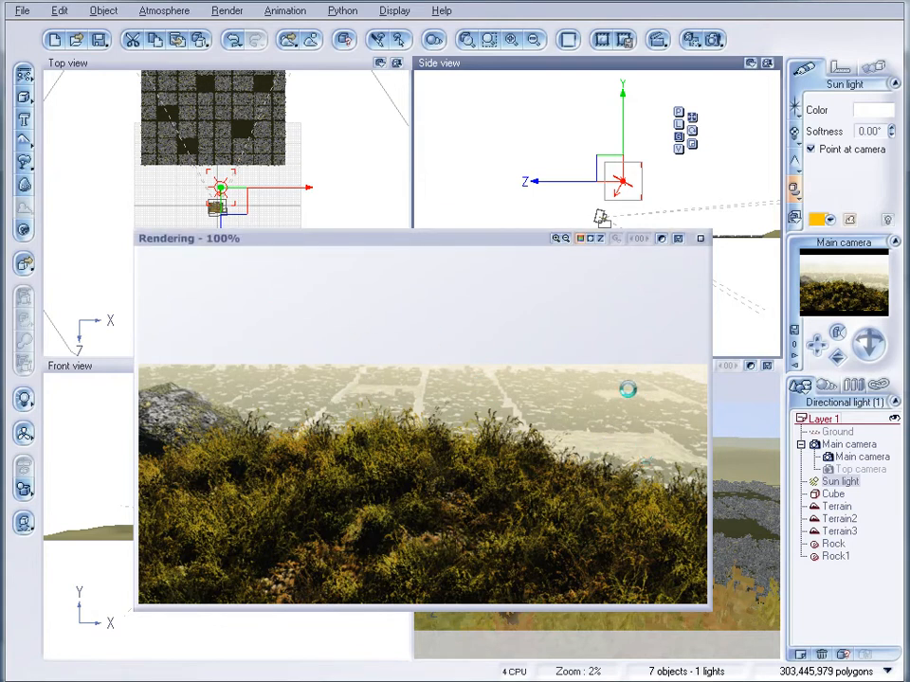
Step: Stop and close the running render, and save the scene
key("Escape")
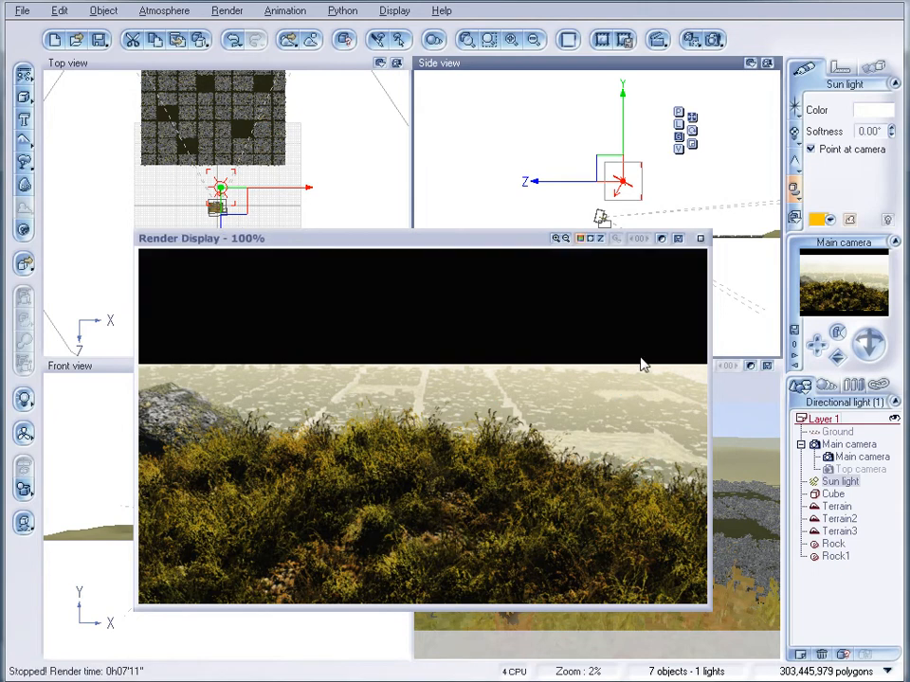
left_click(700, 239)
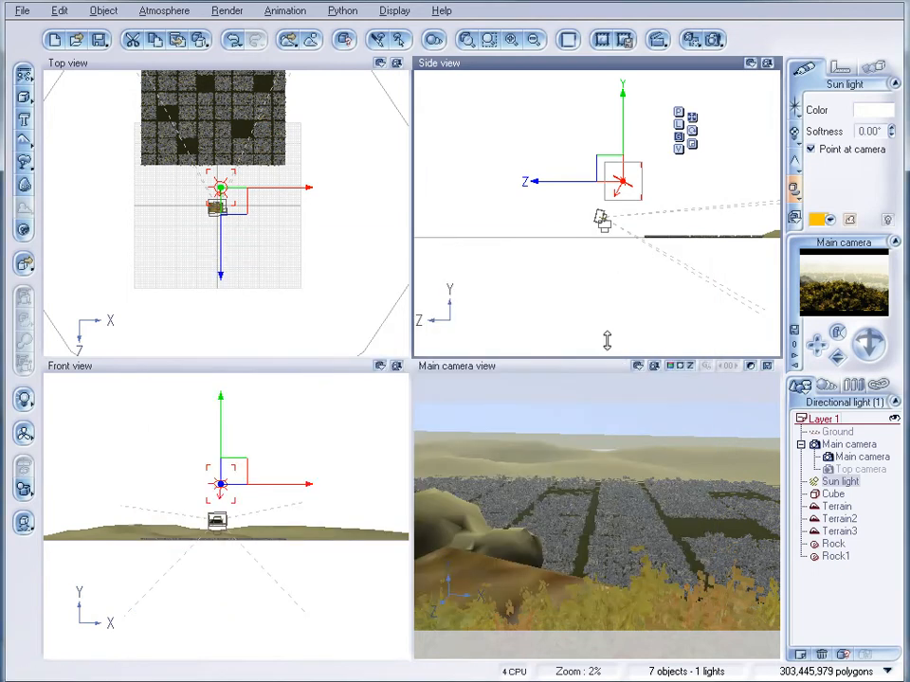
left_click(101, 40)
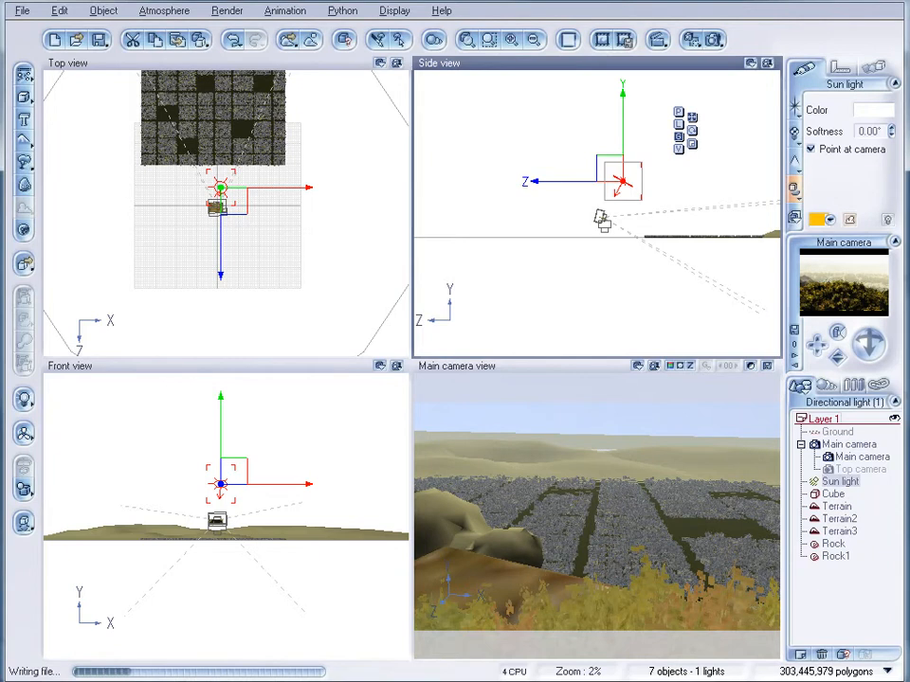
Step: Open the Cube's City material for editing and turn its moss layer into an EcoSystem
left_click(830, 494)
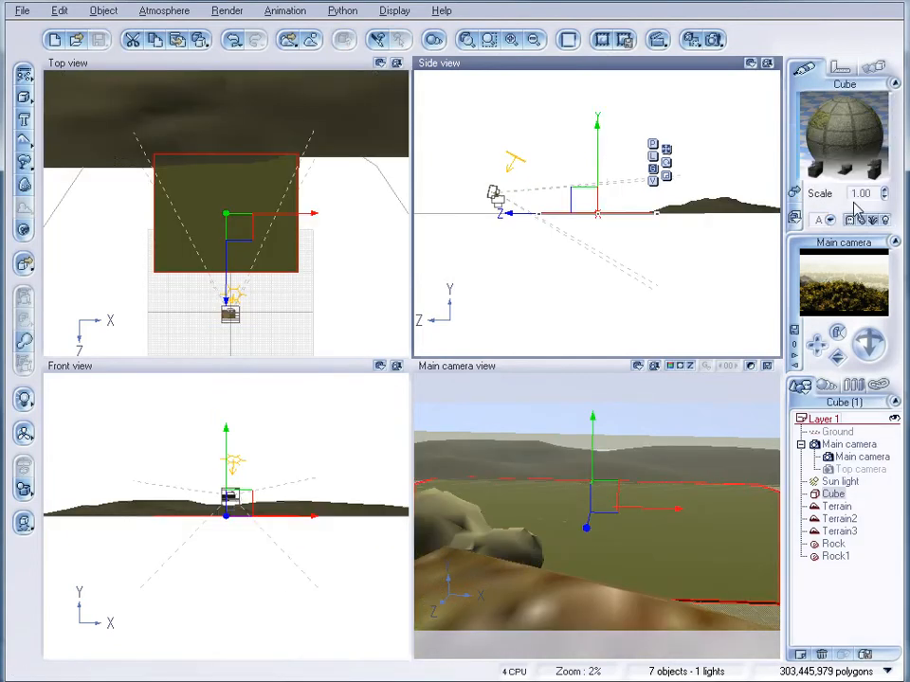
double_click(843, 135)
left_click_drag(490, 78, 479, 131)
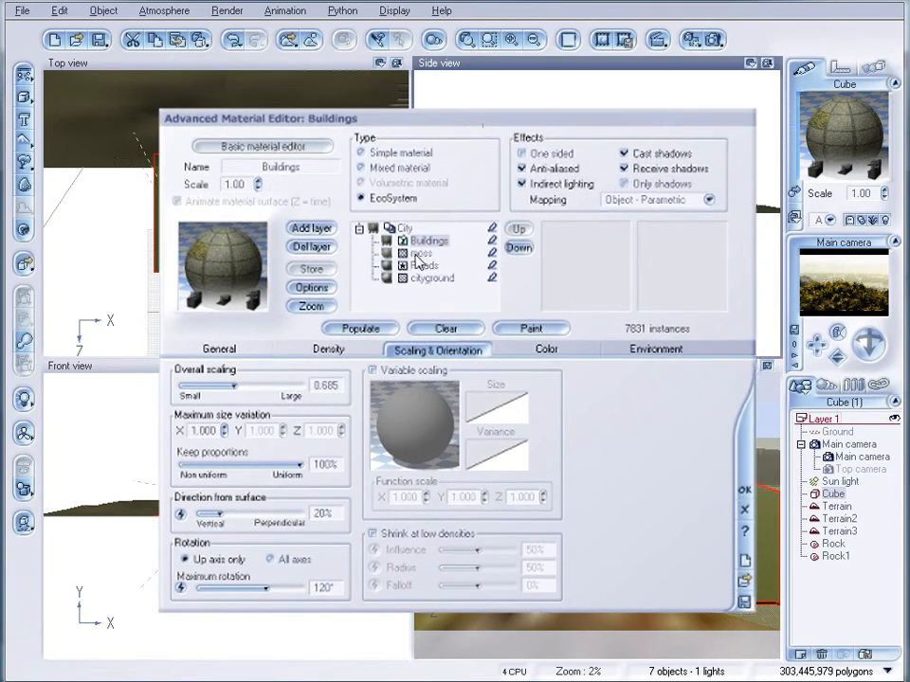
left_click(421, 254)
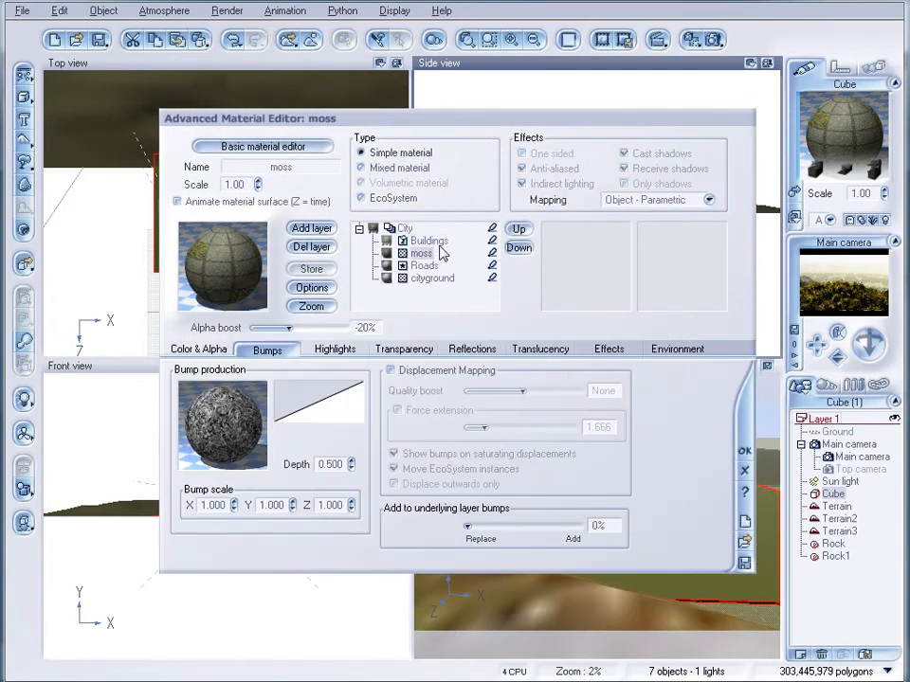
left_click(362, 198)
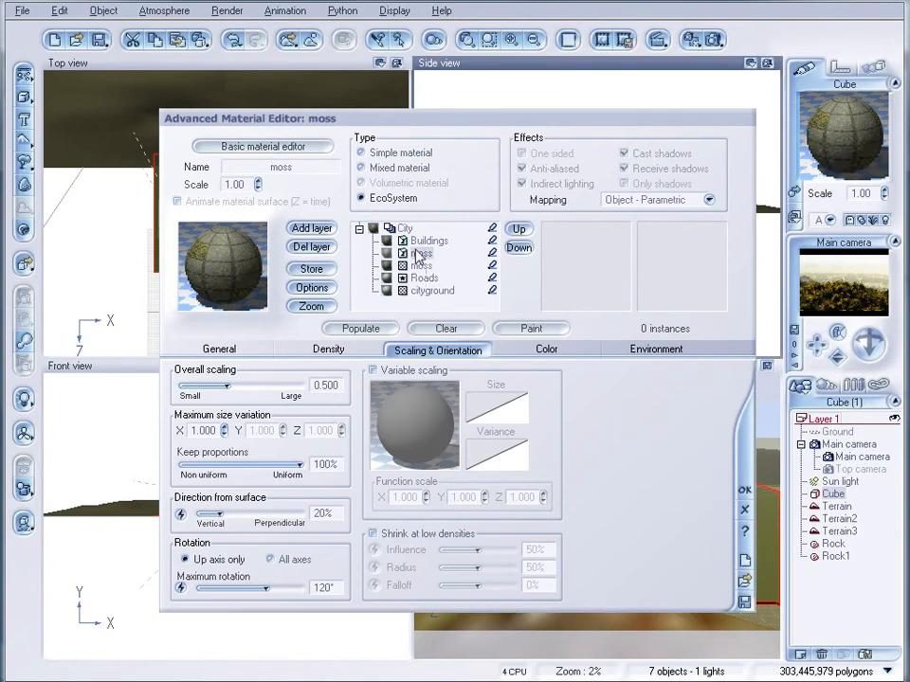
Step: Add the Summer Cherry Tree from the Trees collection to the moss EcoSystem's population
left_click(226, 350)
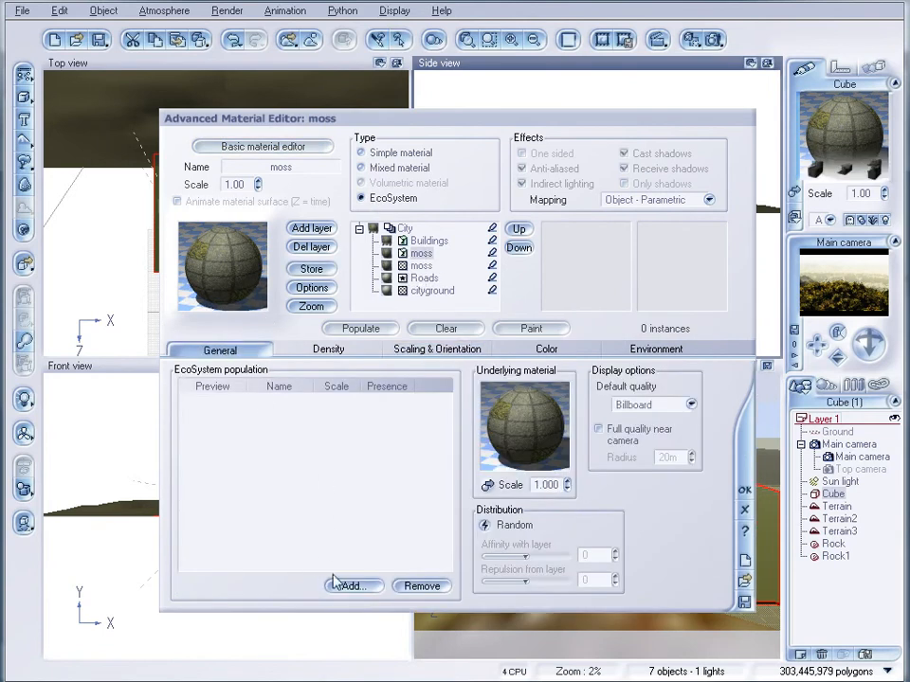
left_click(349, 586)
left_click(398, 610)
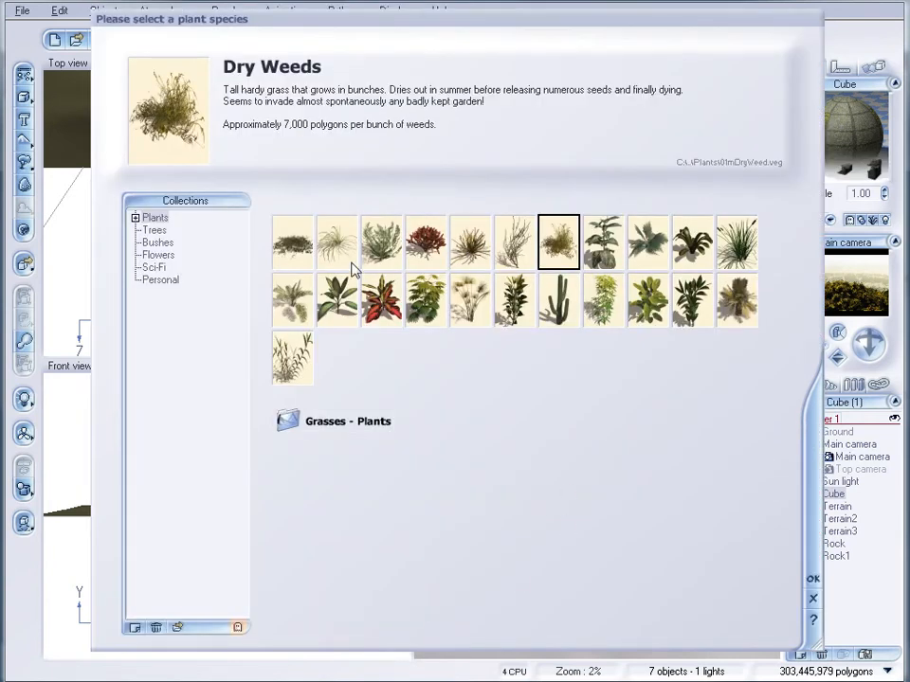
left_click(154, 230)
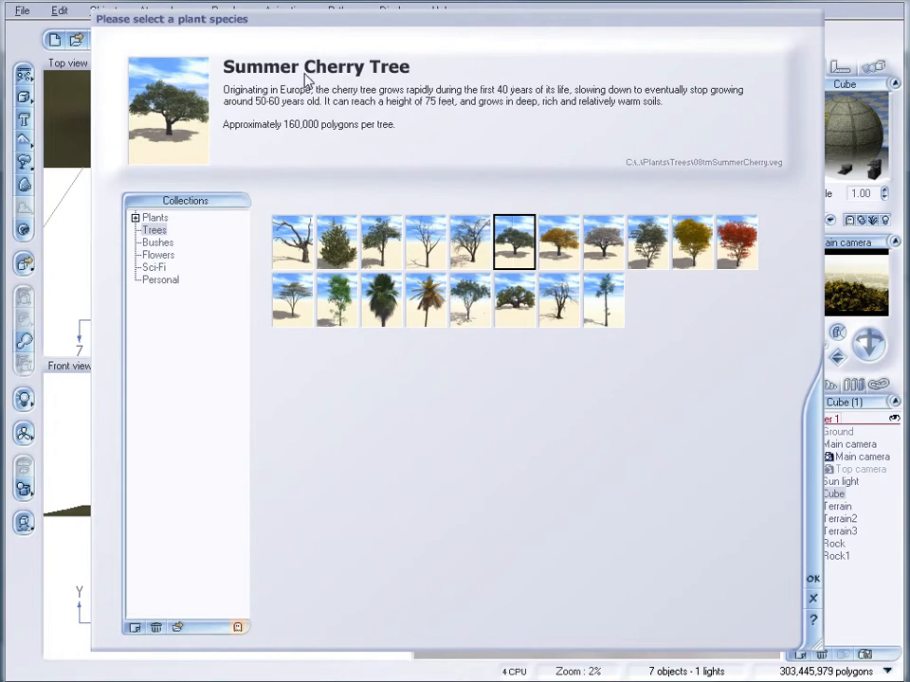
left_click(812, 578)
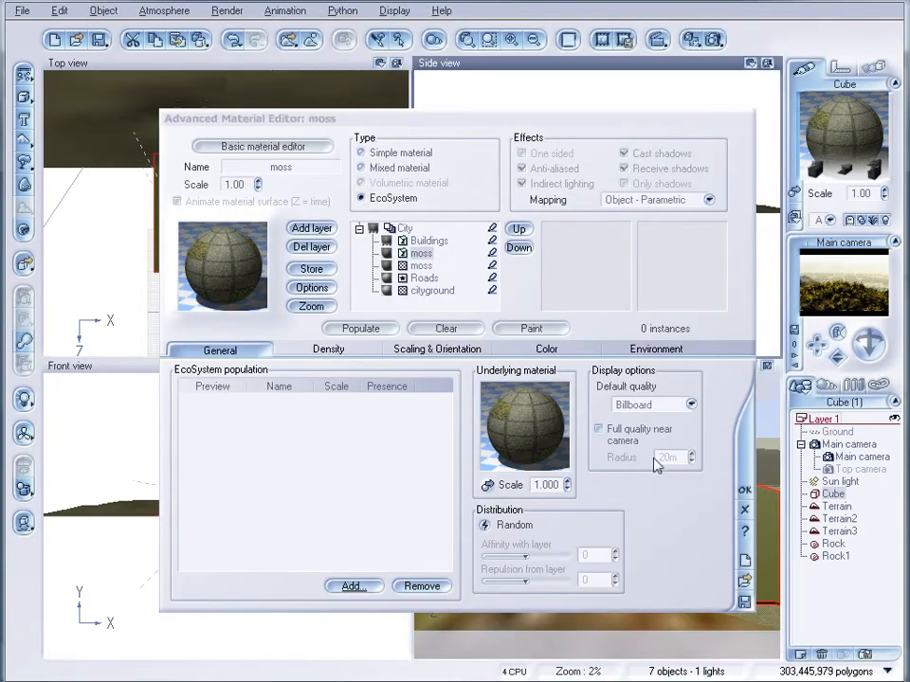
Step: Enable variable density for the moss EcoSystem and connect a Projected Texture Map node to the Density output of its function
left_click(332, 350)
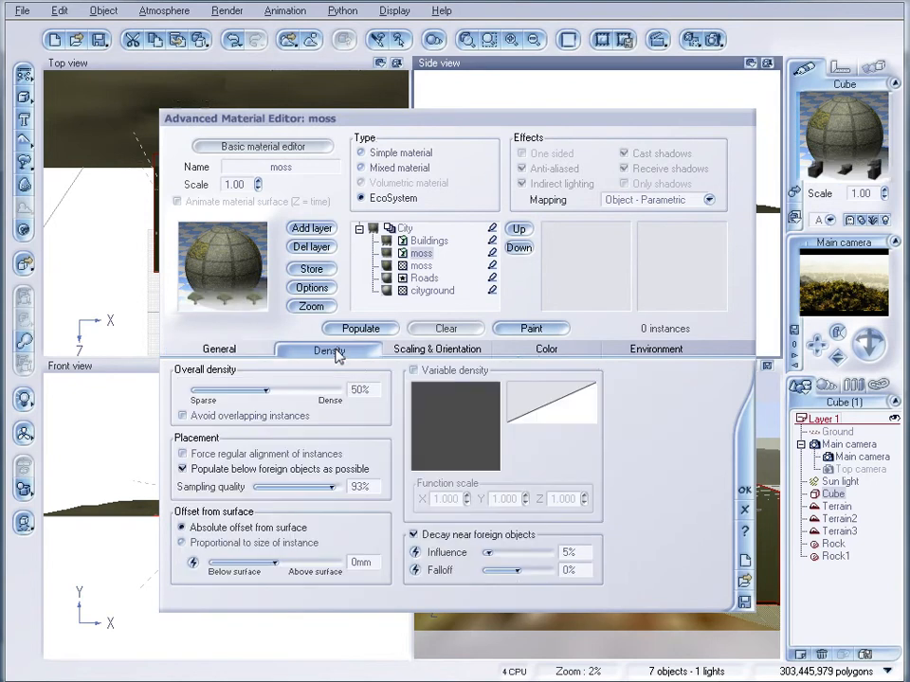
left_click(415, 371)
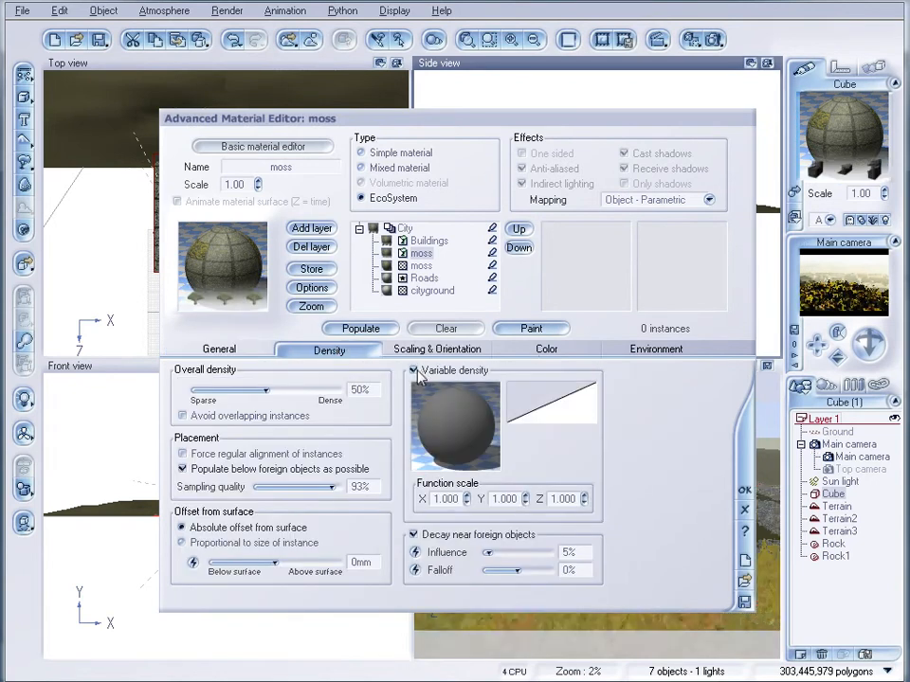
right_click(452, 422)
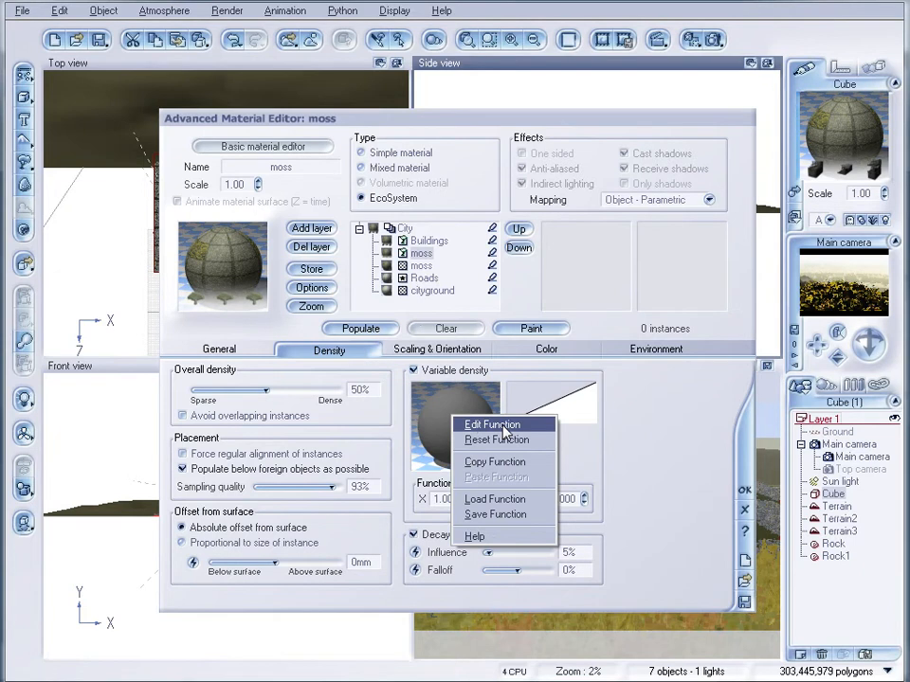
left_click(493, 425)
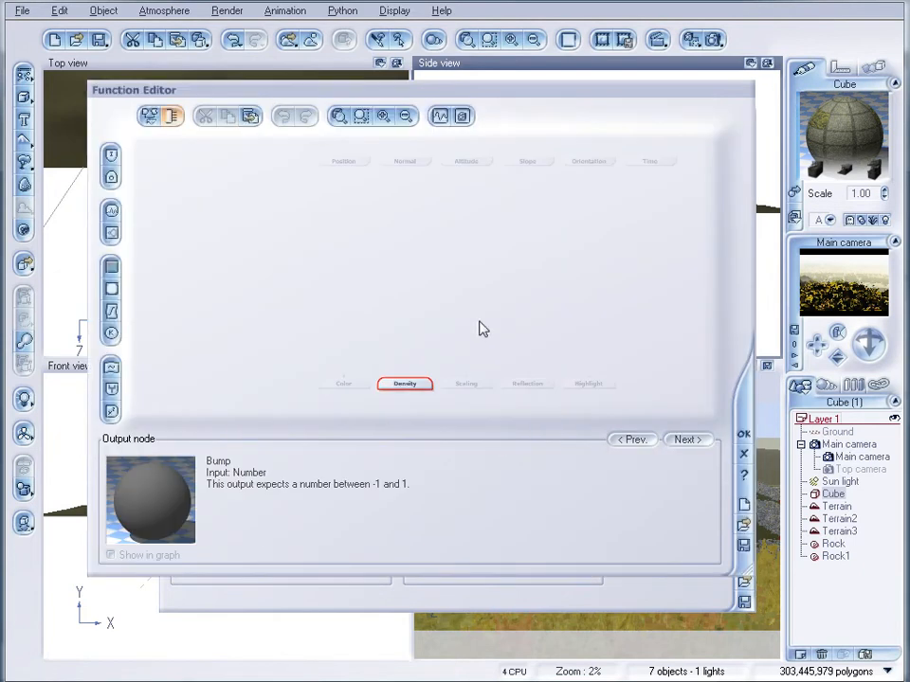
left_click(111, 289)
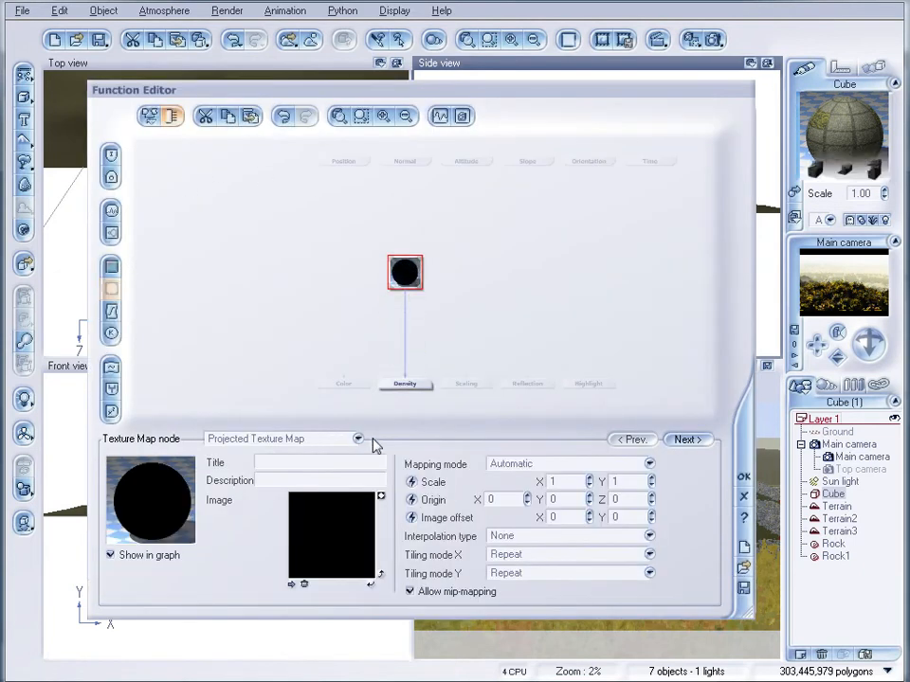
Step: Load the grass picture from the buildings folder into the density texture map node and invert the image
left_click(292, 584)
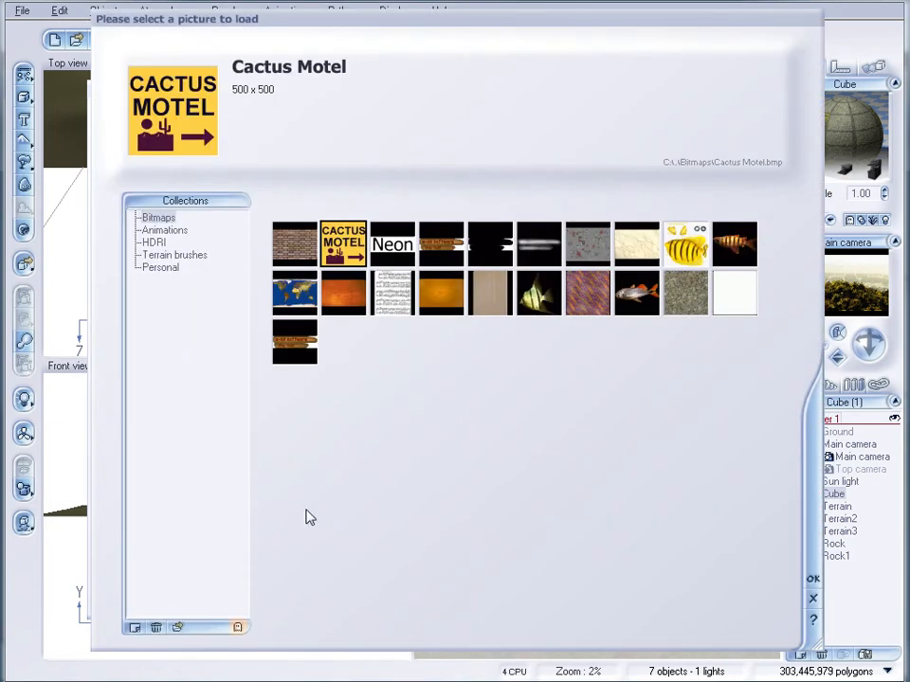
left_click(177, 628)
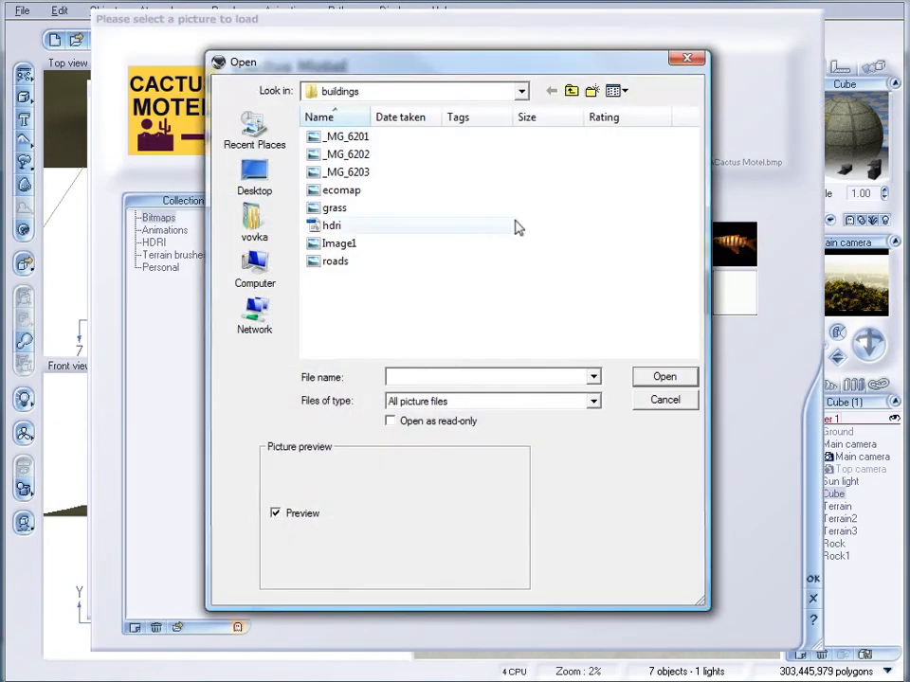
left_click(333, 207)
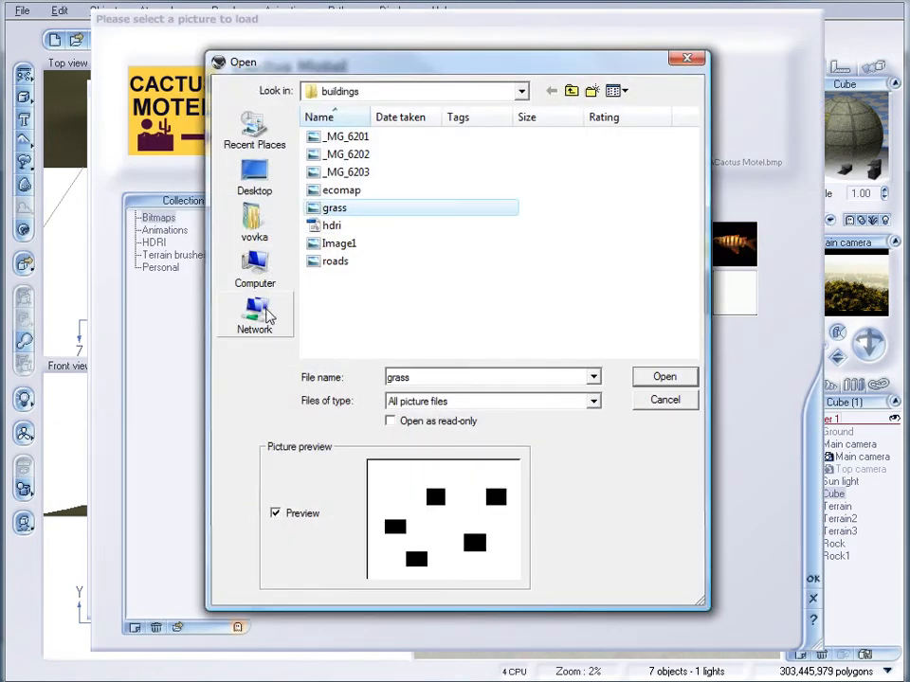
left_click(662, 377)
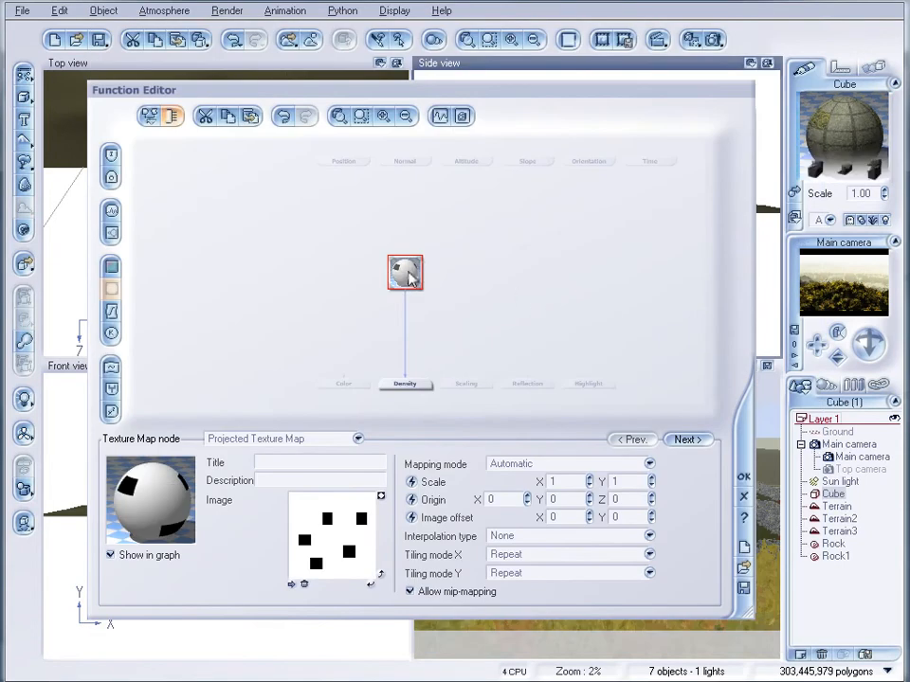
left_click_drag(410, 277, 411, 255)
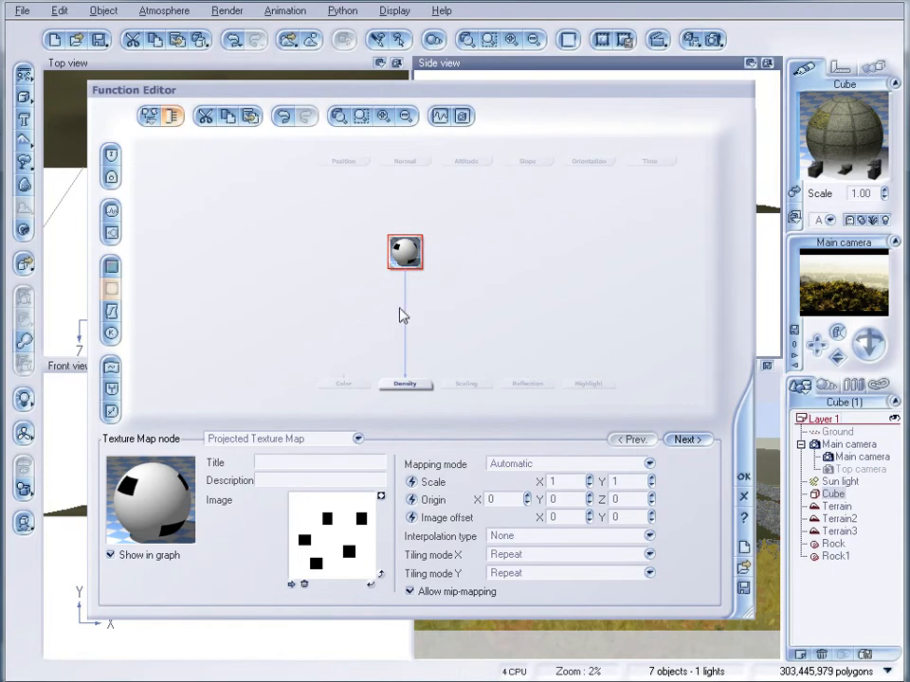
left_click(381, 496)
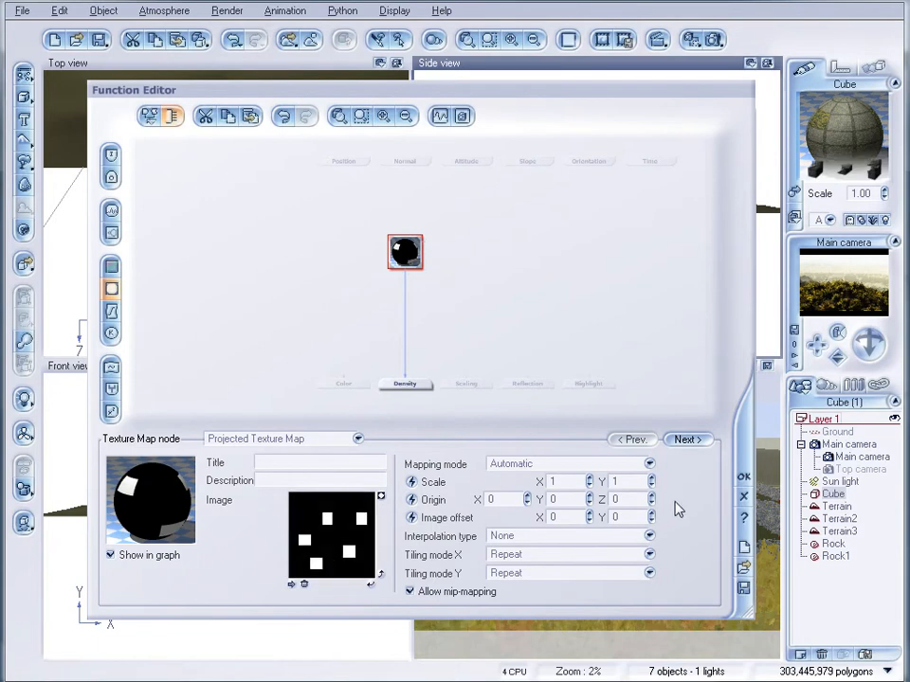
Step: Accept the moss layer's density function and populate its EcoSystem with the cherry trees
left_click(743, 478)
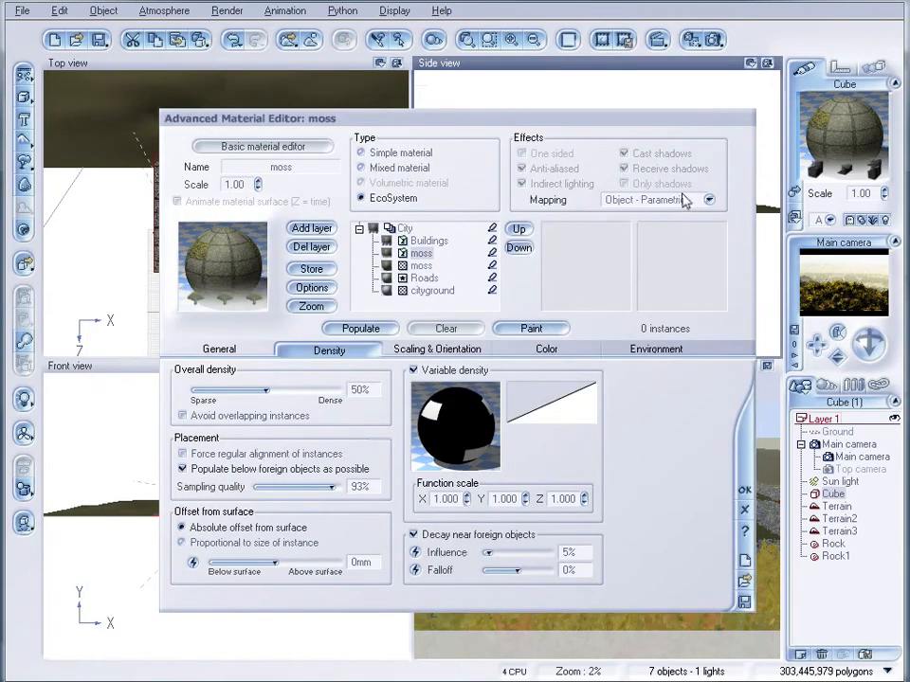
left_click(222, 350)
left_click(360, 330)
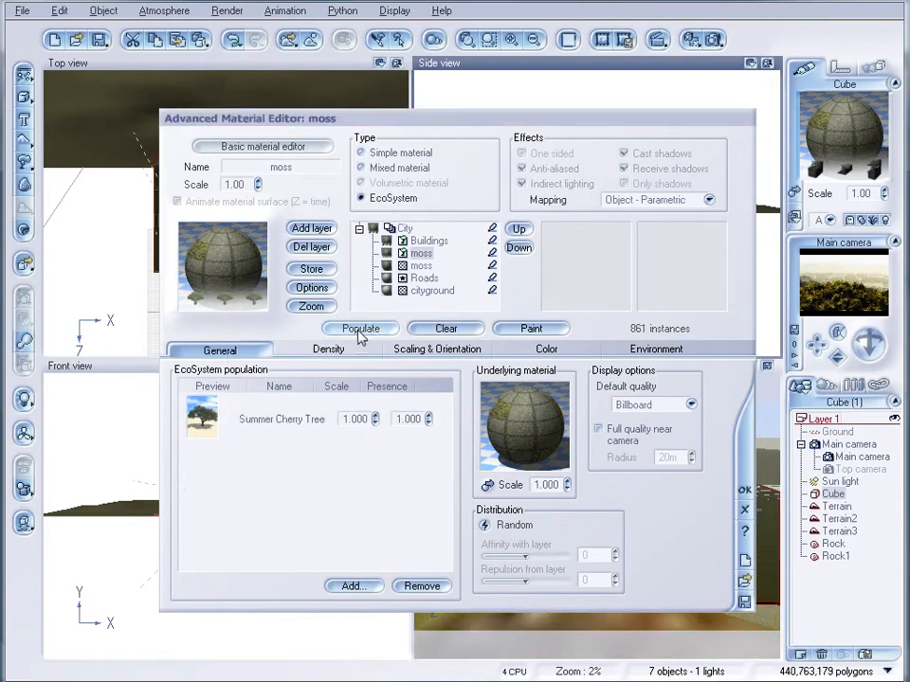
Step: Set the moss EcoSystem's overall scaling to 0.247, repopulate it and accept the material
left_click_drag(582, 122, 433, 111)
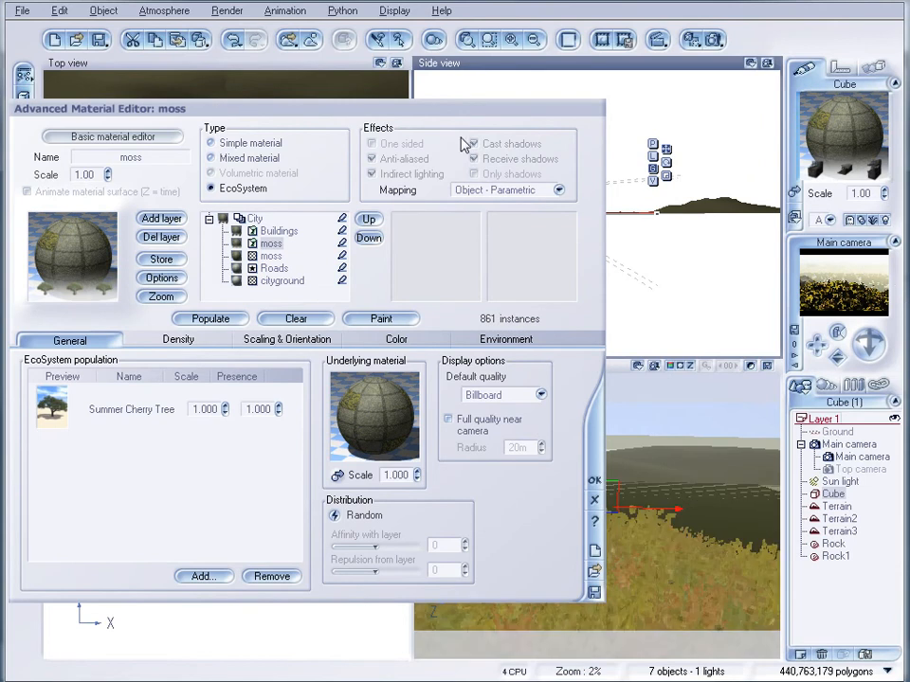
left_click_drag(385, 110, 534, 116)
left_click(320, 343)
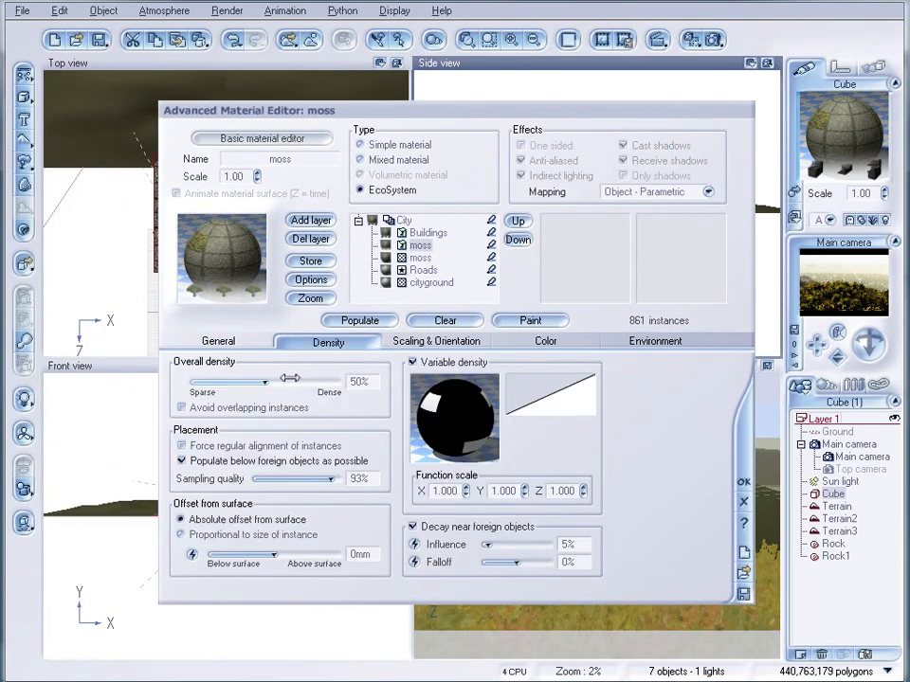
left_click(435, 341)
left_click_drag(285, 373, 274, 372)
left_click(356, 320)
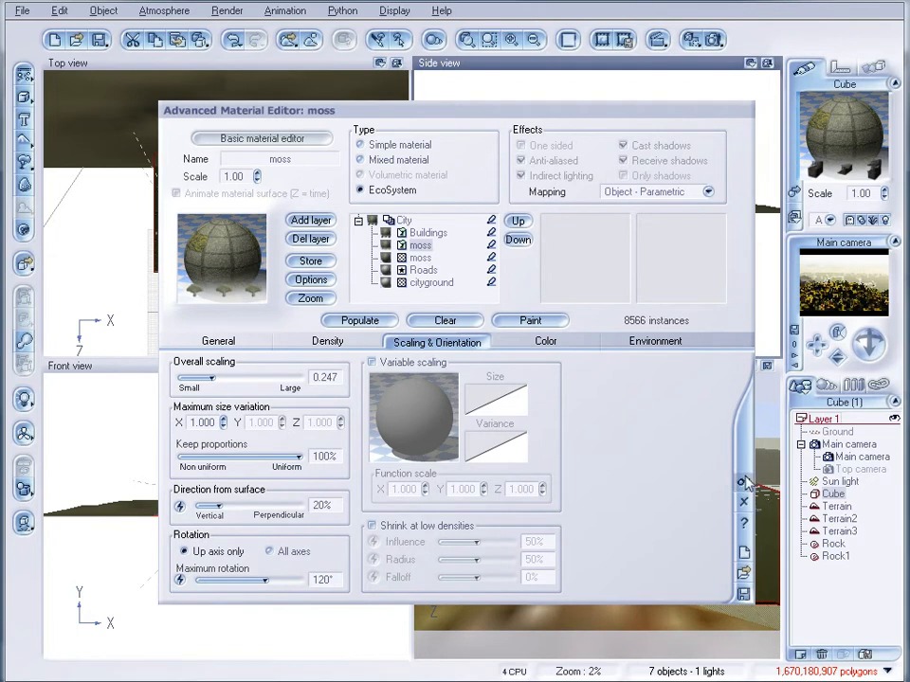
left_click(744, 480)
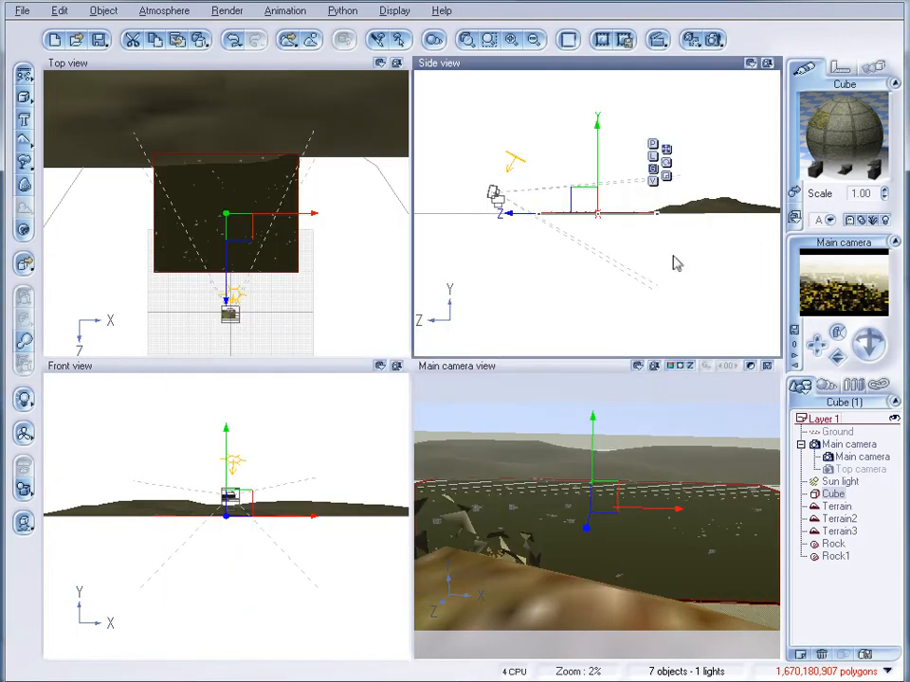
Step: Render the scene to screen at Preview quality, then stop the render and close its display
left_click(711, 39)
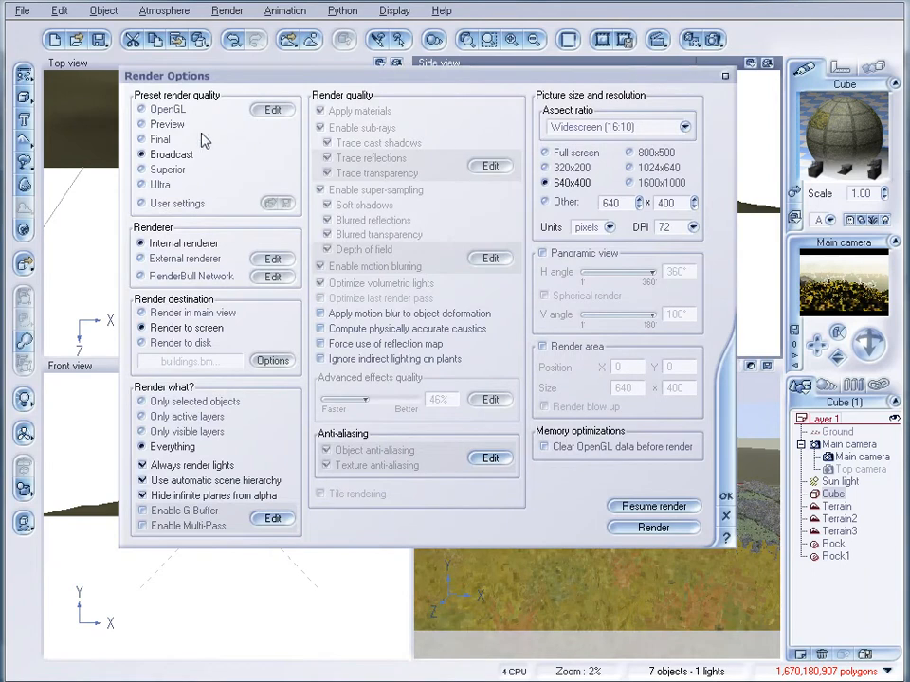
left_click(157, 126)
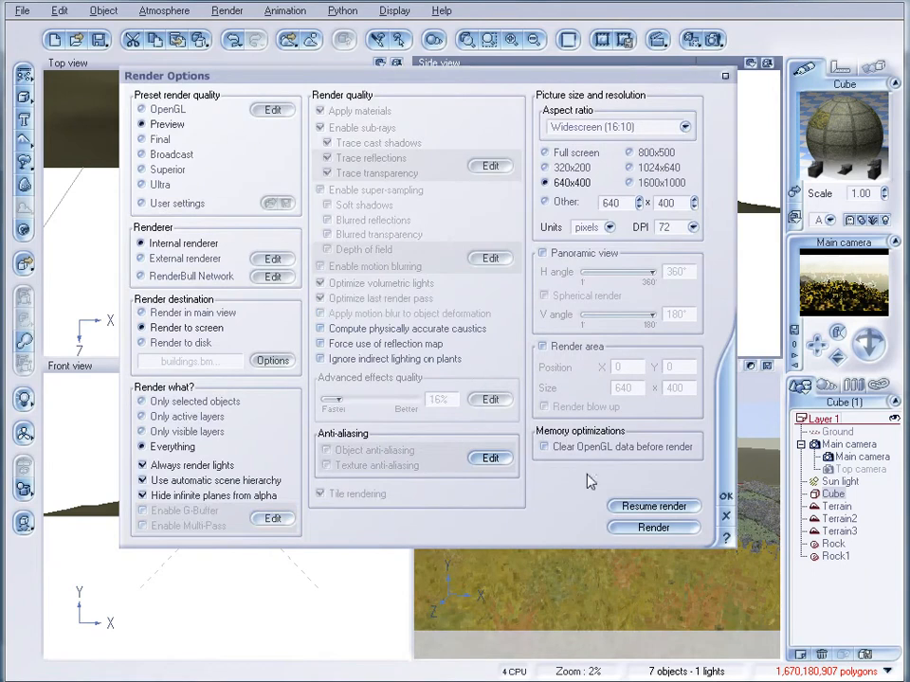
left_click(648, 528)
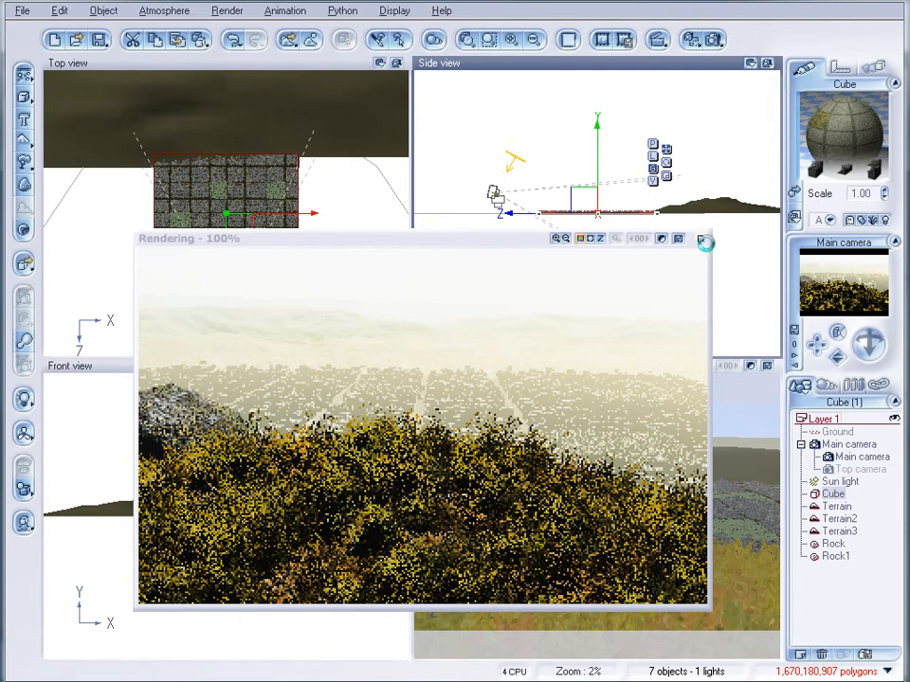
key("Escape")
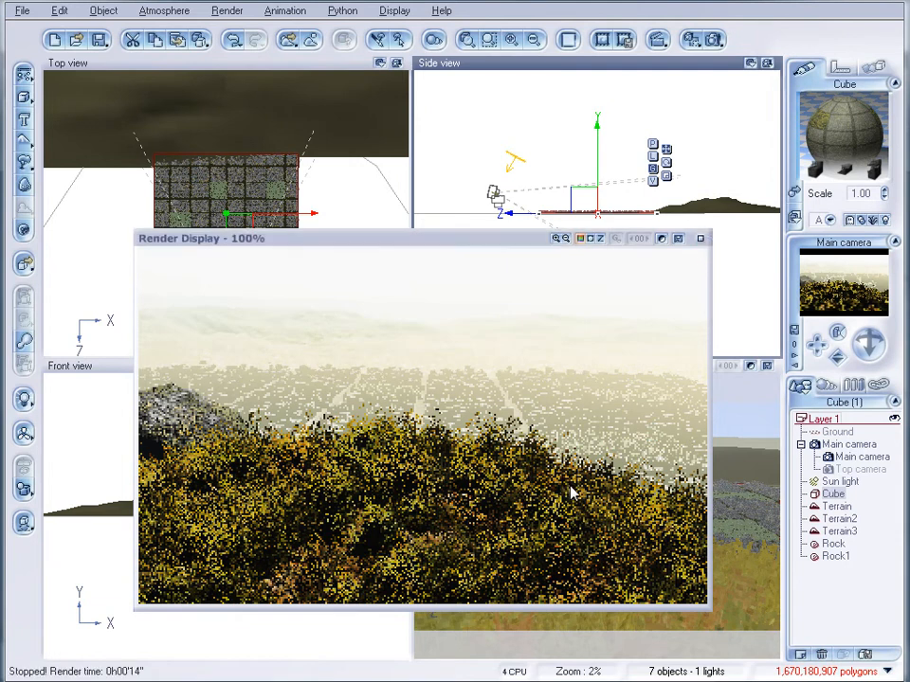
left_click(700, 239)
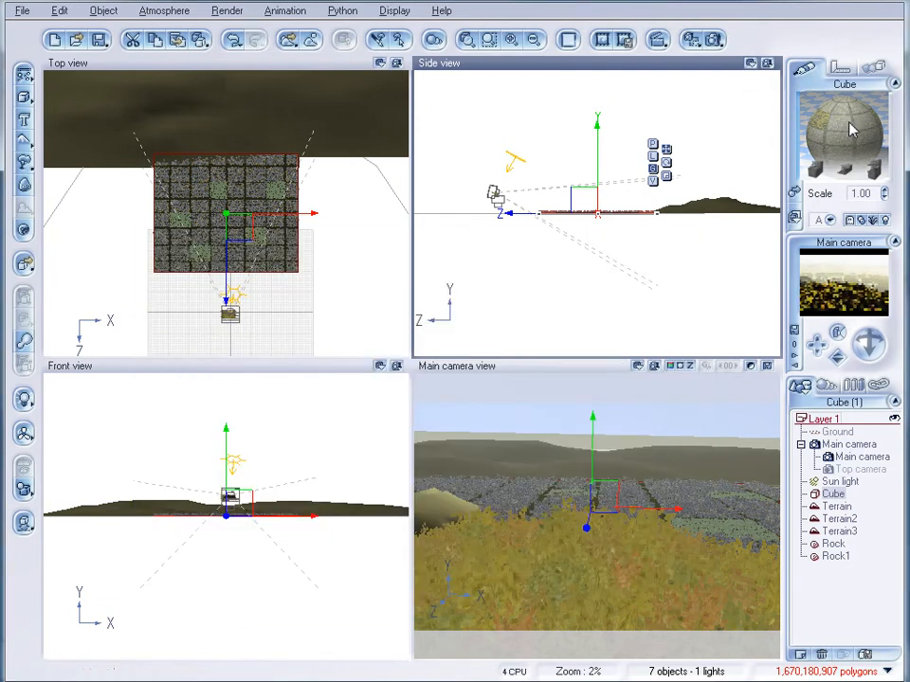
Step: In the Cube's City material, raise the Buildings layer's overall density, set its overall scaling to 0.432 and repopulate it
double_click(843, 133)
left_click(338, 297)
left_click_drag(309, 333, 328, 331)
left_click(449, 297)
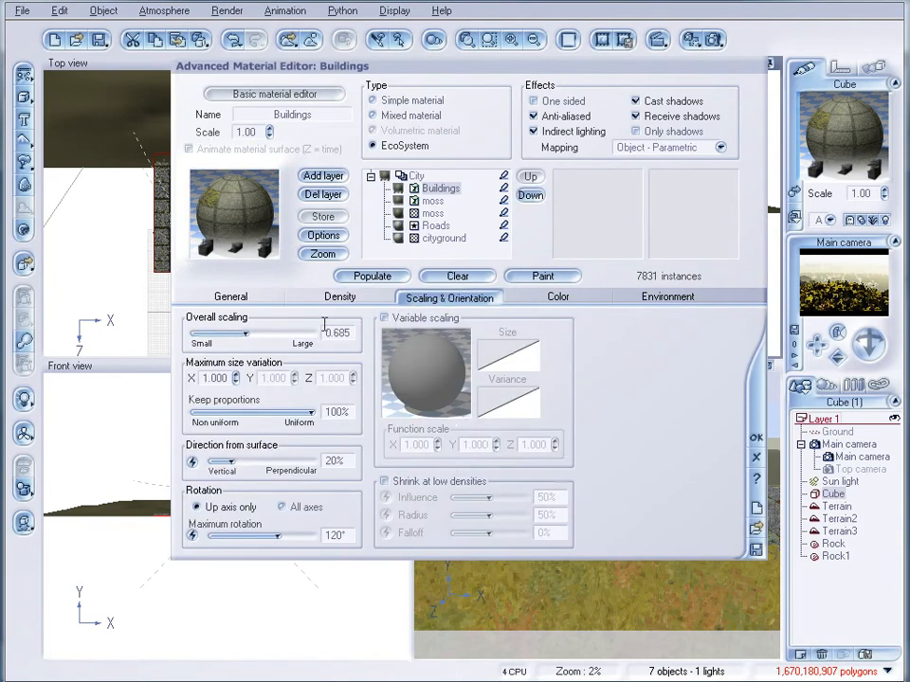
left_click_drag(271, 329, 264, 328)
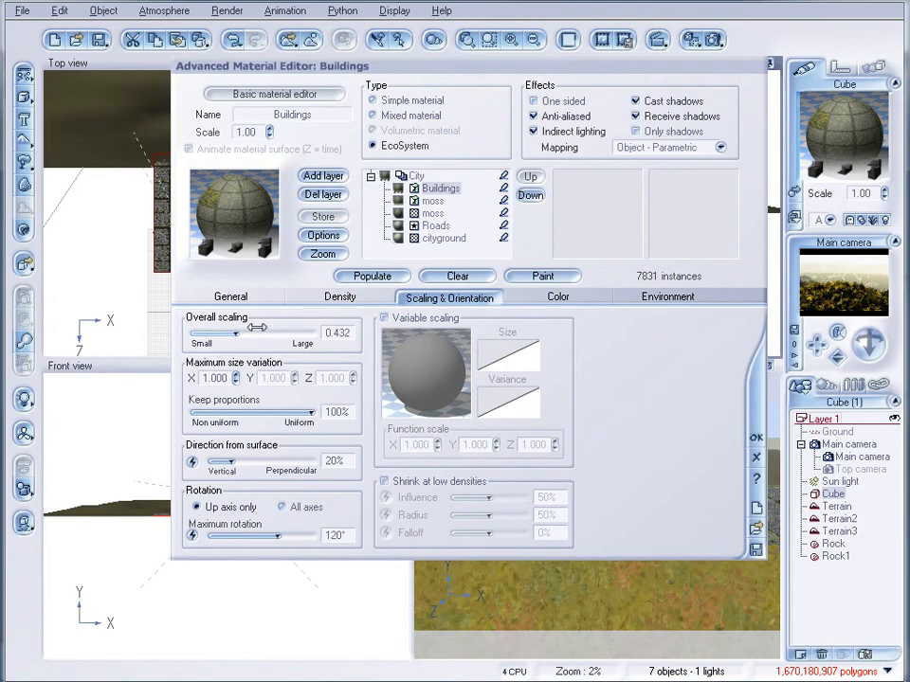
left_click(362, 276)
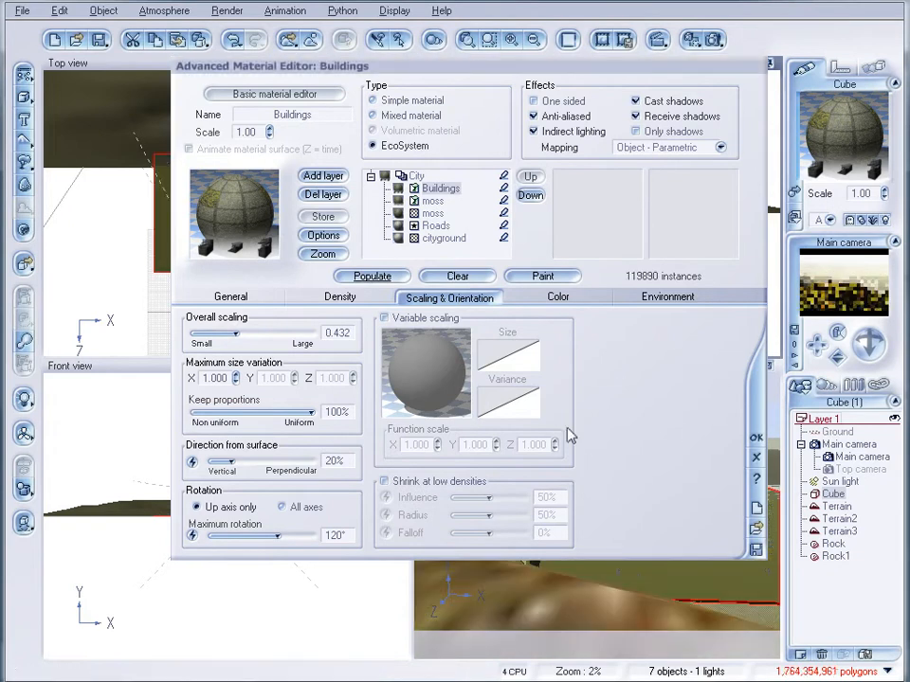
Step: Enable Shrink at low densities for the Buildings EcoSystem, repopulate it and accept the material
left_click(431, 483)
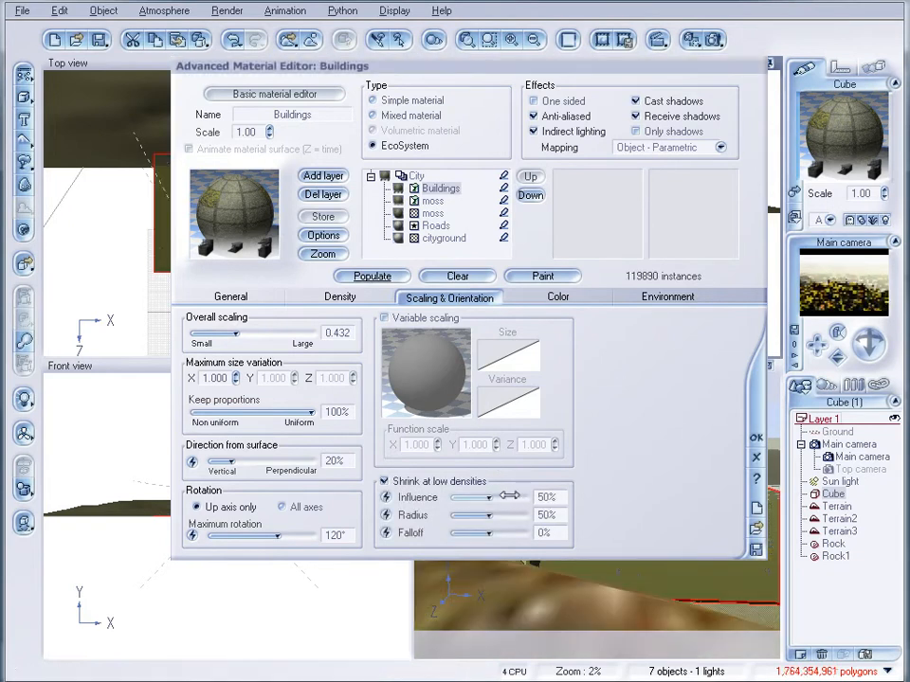
left_click(371, 276)
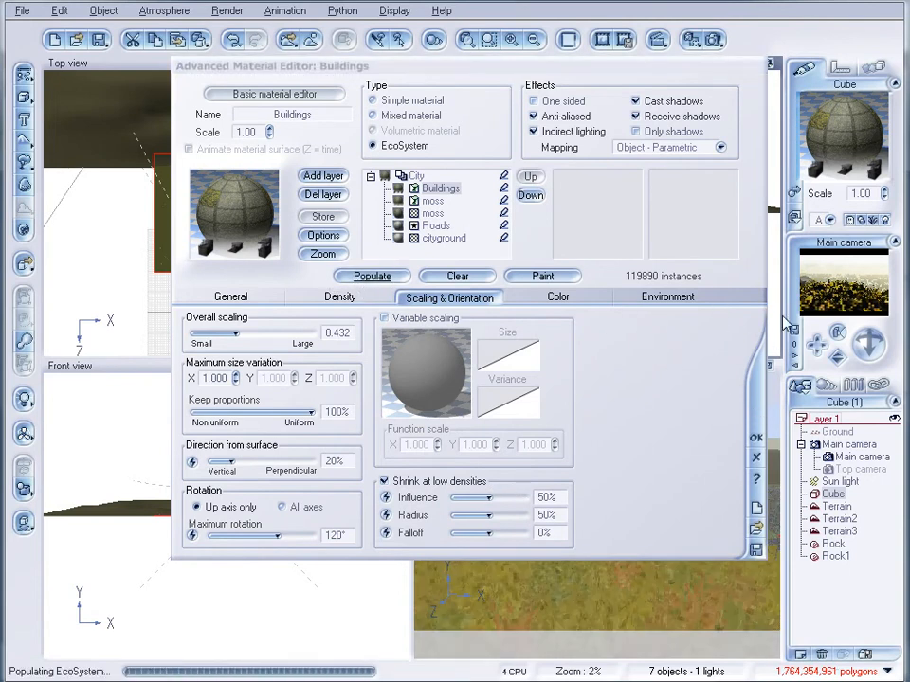
left_click(756, 440)
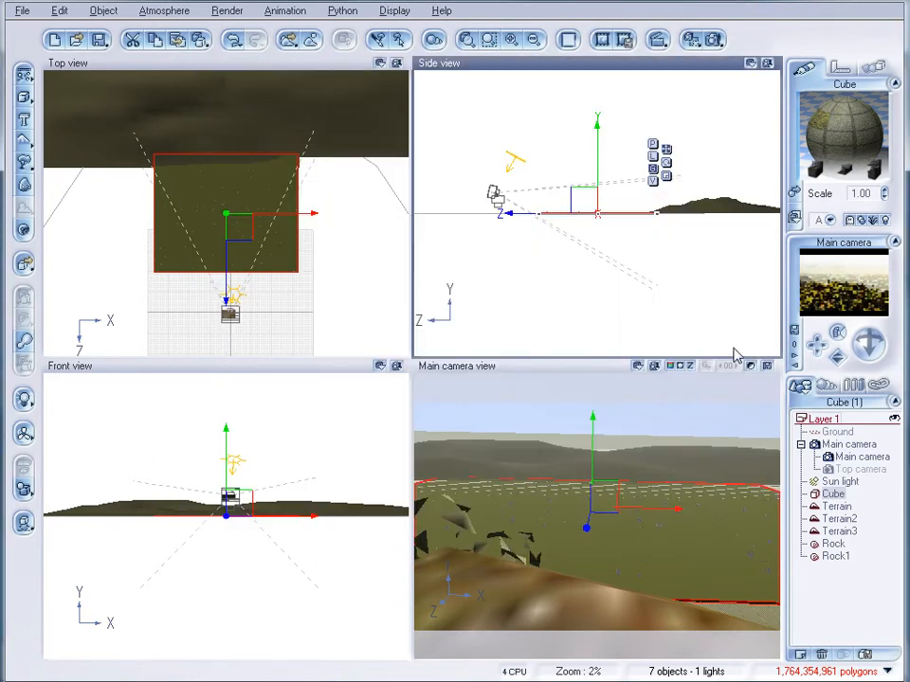
Step: Open the Cherry Leaves material for editing and bring up the function behind its color picture
left_click(826, 386)
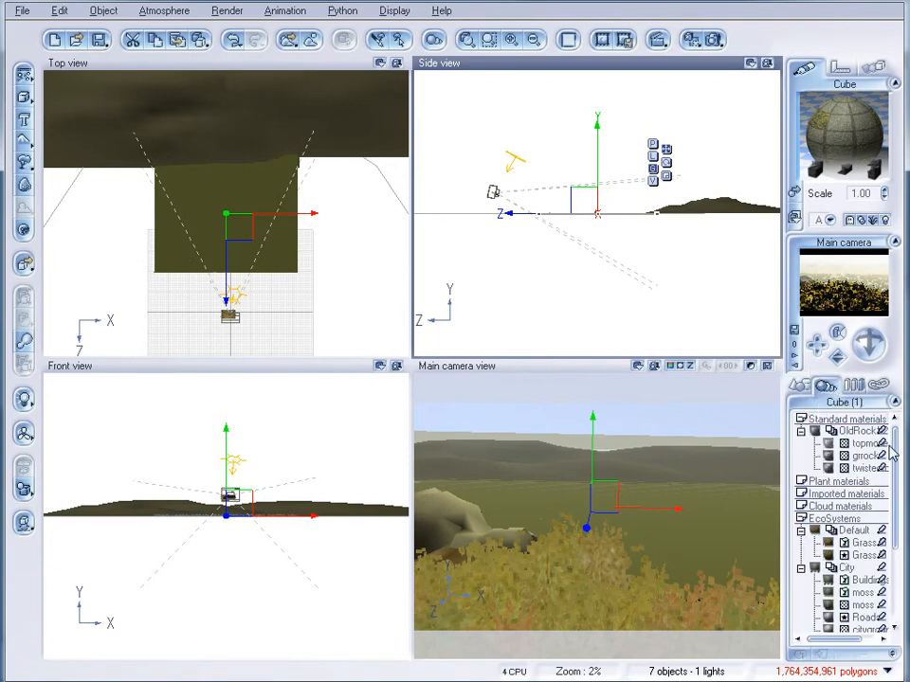
scroll(891, 531, "down", 3)
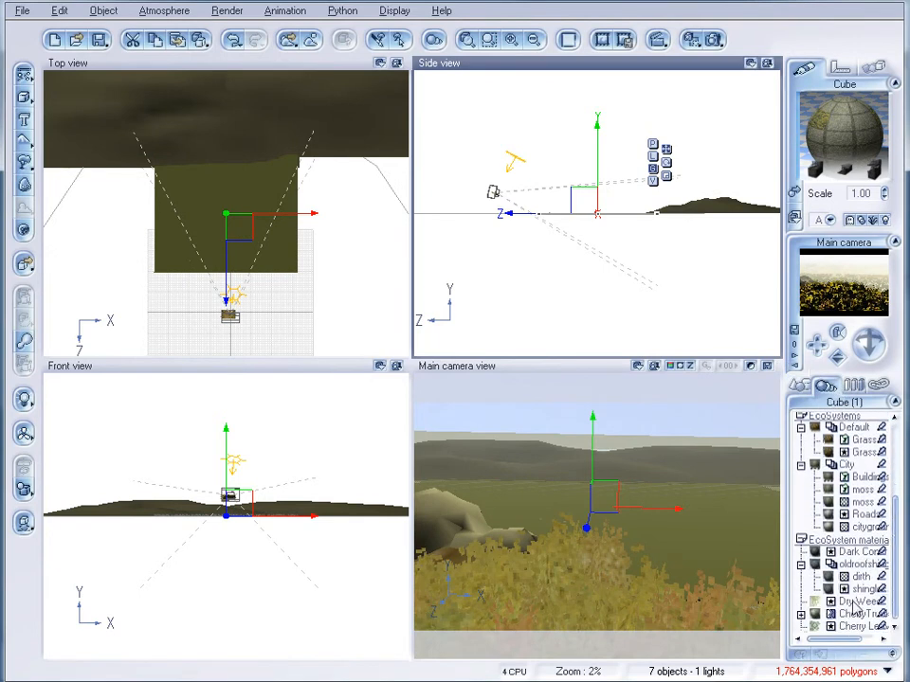
double_click(813, 628)
left_click_drag(483, 384, 485, 155)
left_click(218, 386)
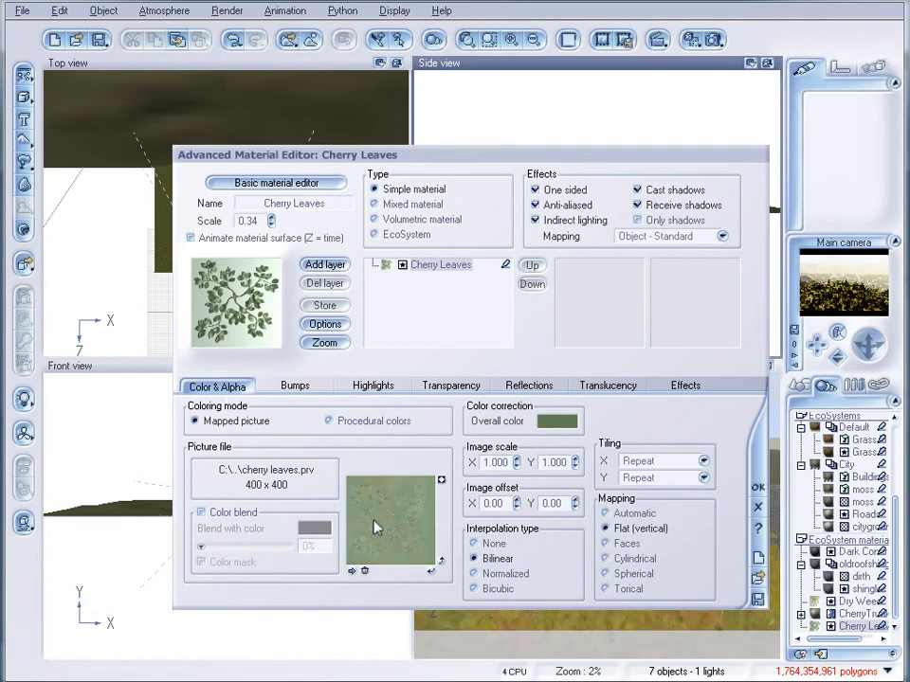
right_click(382, 532)
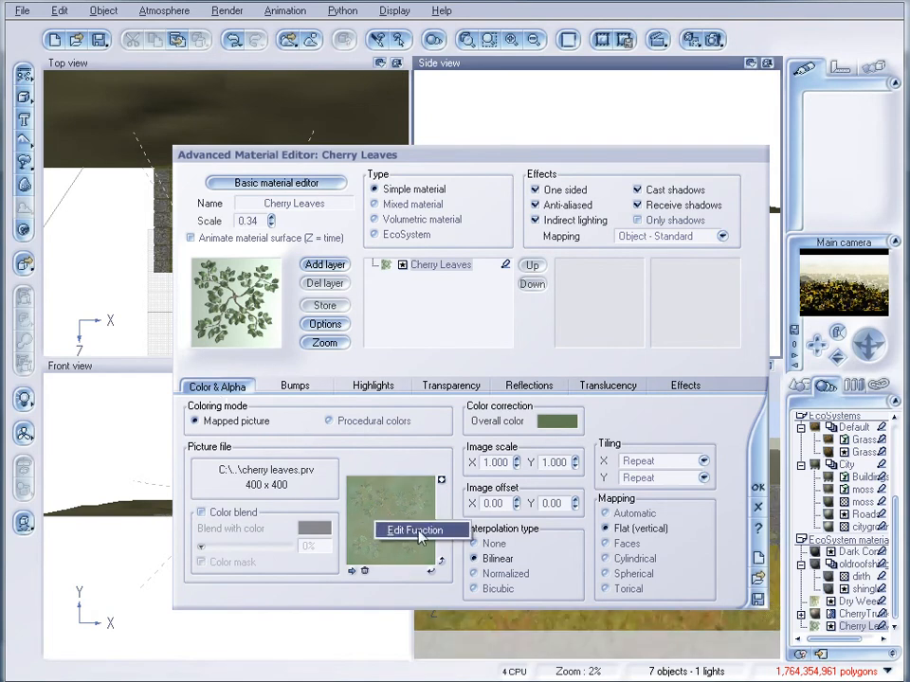
left_click(417, 531)
Step: Move the leaf texture node aside and add an Object Center input node to the color function
left_click_drag(343, 353, 221, 272)
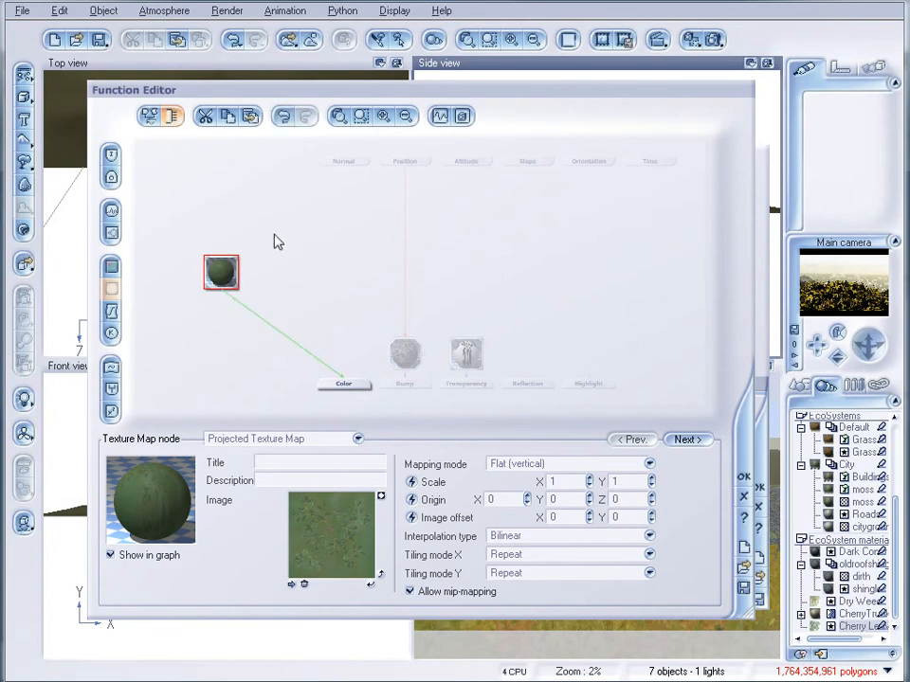
left_click(301, 223)
left_click(118, 175)
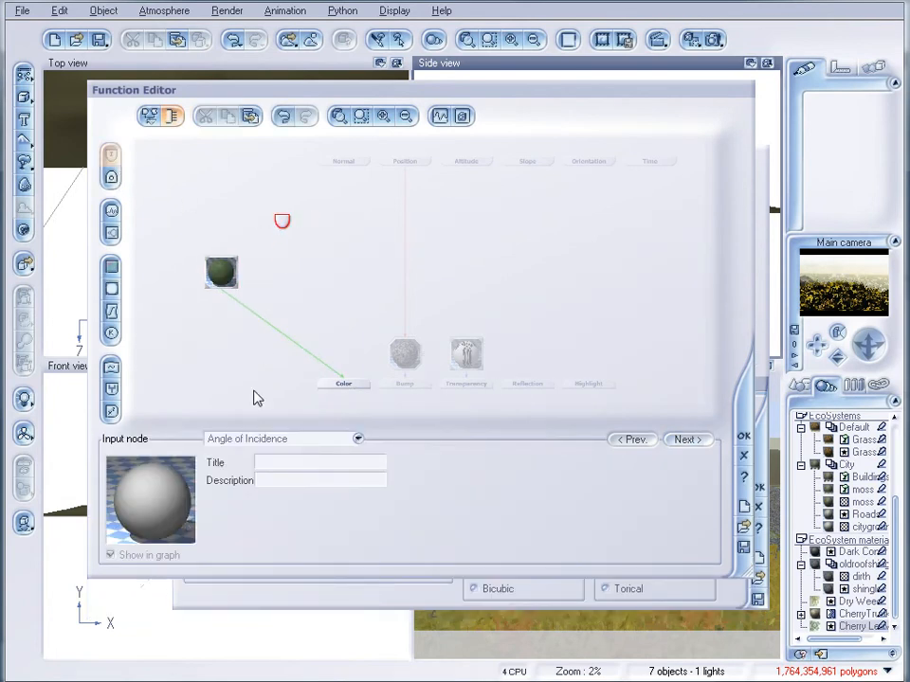
left_click(276, 439)
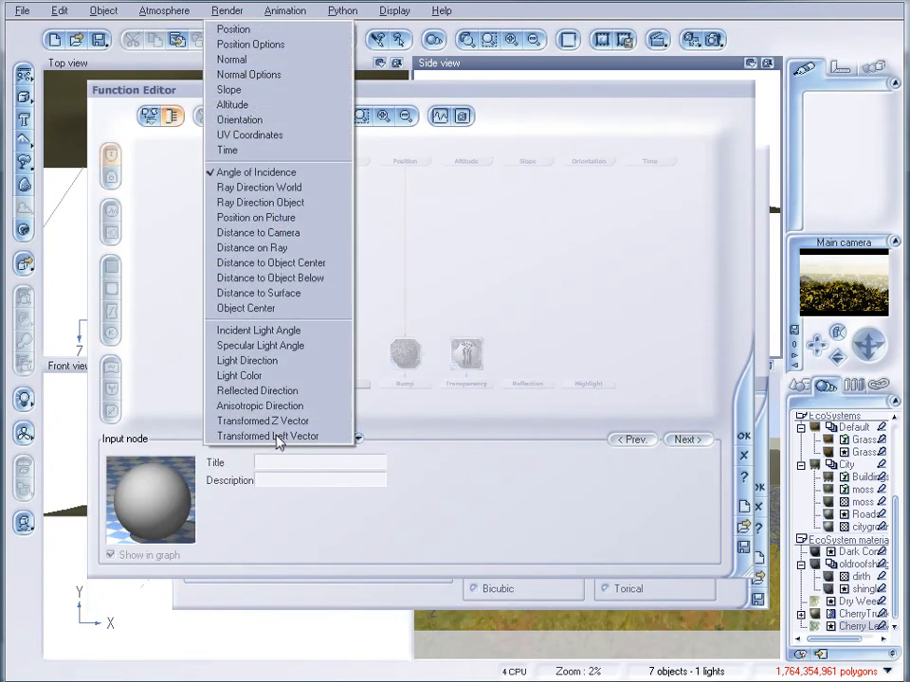
left_click(281, 308)
Step: Add a Perlin Noises node and arrange it beside the Object Center input that feeds it
left_click(283, 262)
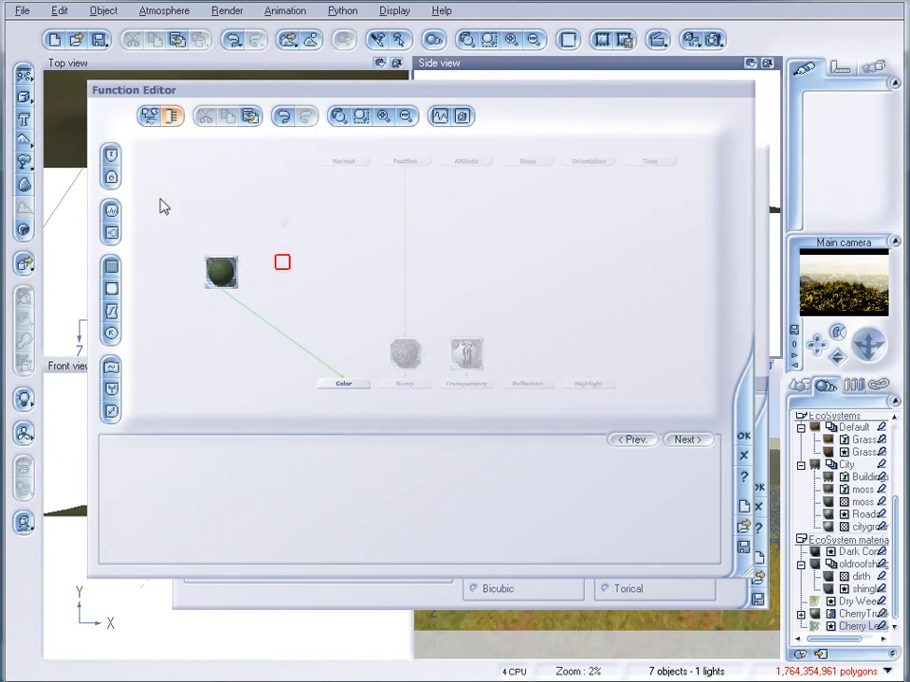
left_click(111, 210)
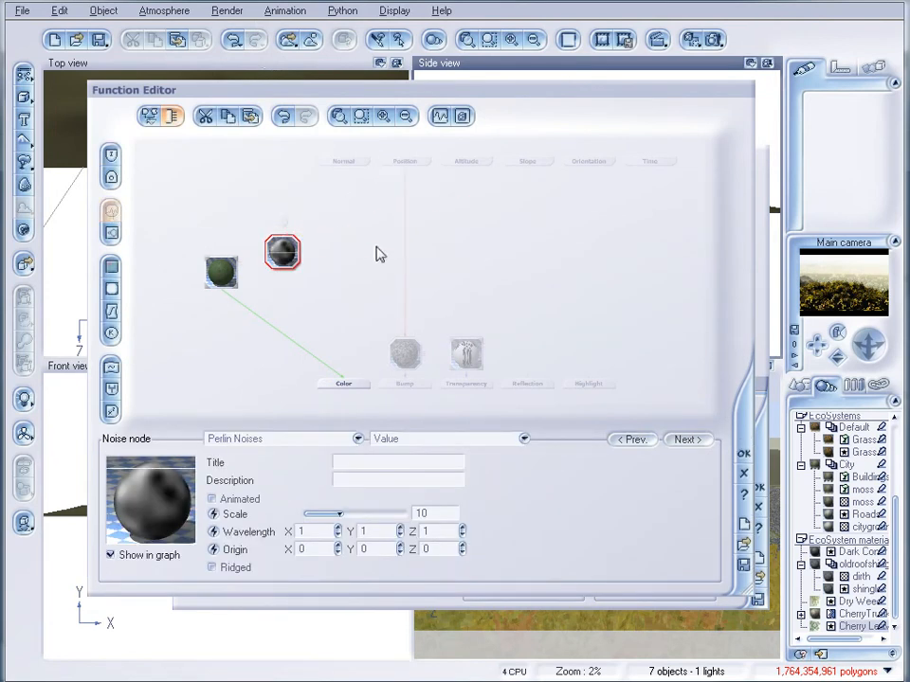
mouse_move(282, 249)
left_mouse_down()
mouse_move(343, 268)
mouse_move(284, 225)
left_mouse_up()
left_click_drag(348, 278, 332, 261)
Step: Add a color map node below the noise node, using the Dry grass map from the Rocks and Grass collection
left_click(326, 287)
left_click(111, 267)
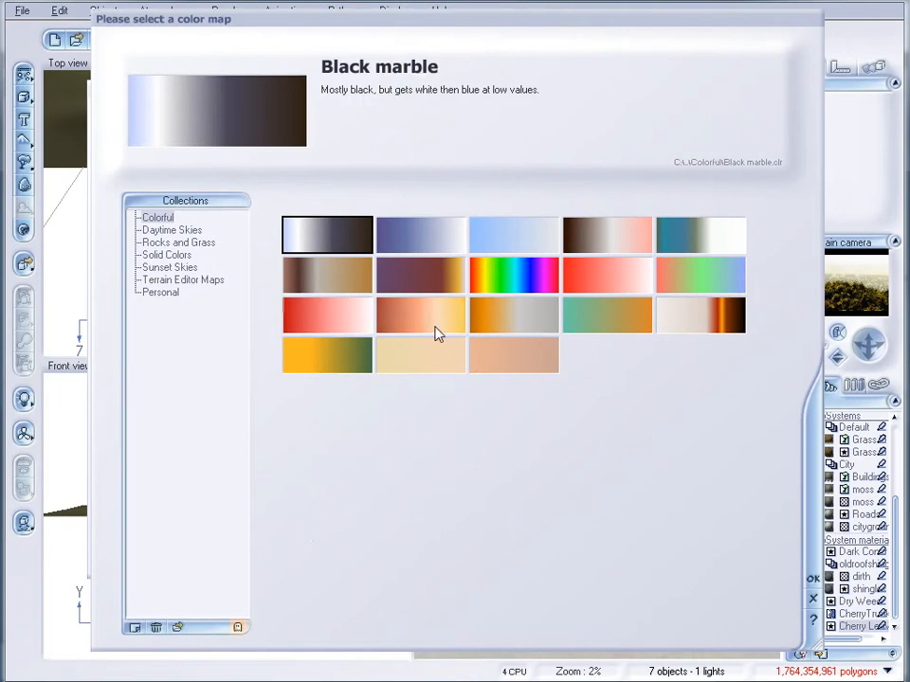
left_click(177, 243)
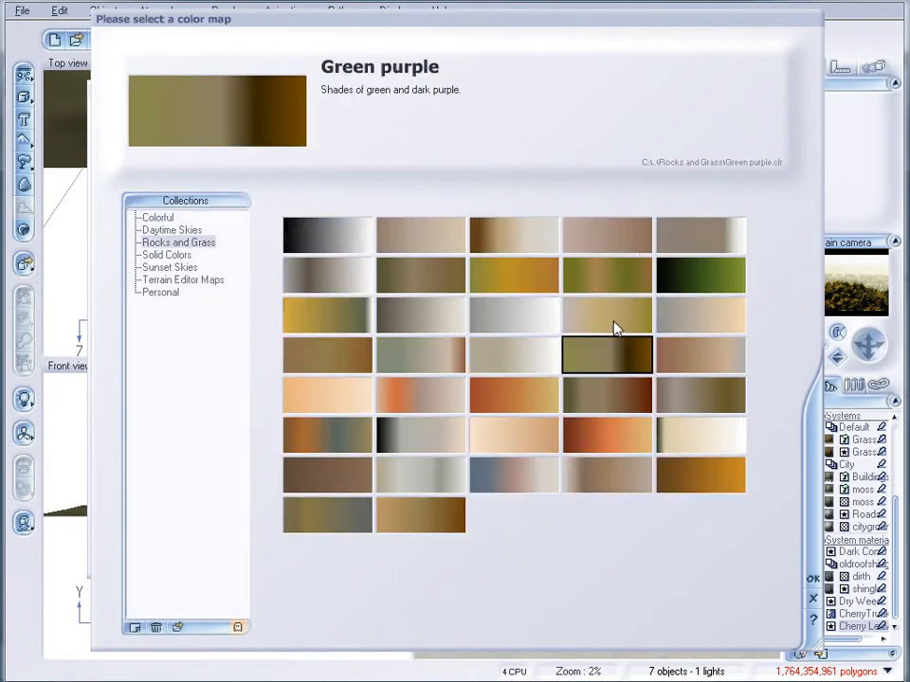
left_click(516, 277)
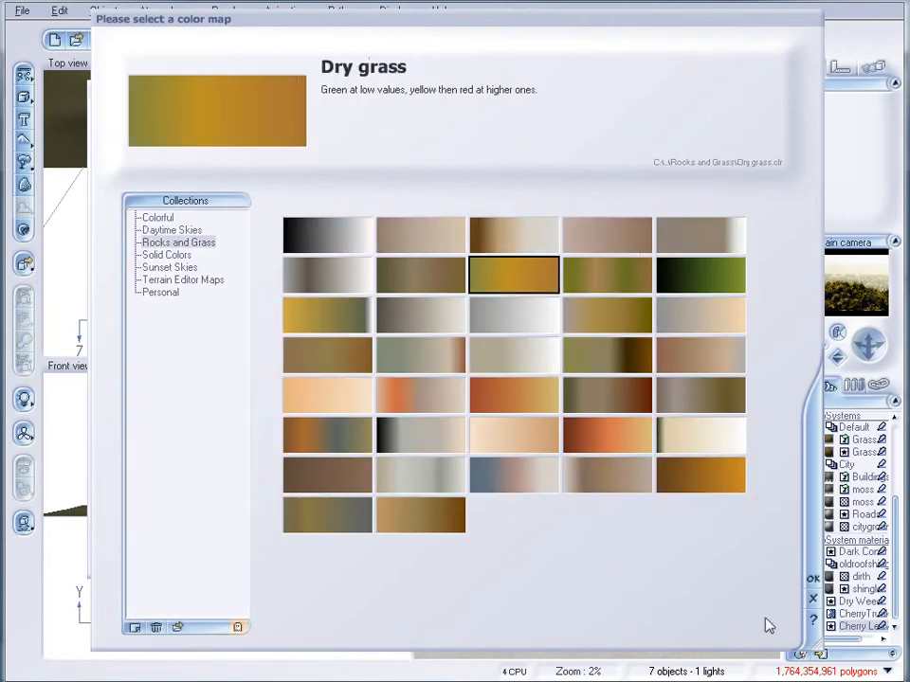
key("Return")
Step: Change the middle key color of the Dry grass color map to a muted green with RGB 98, 114, 79
right_click(347, 503)
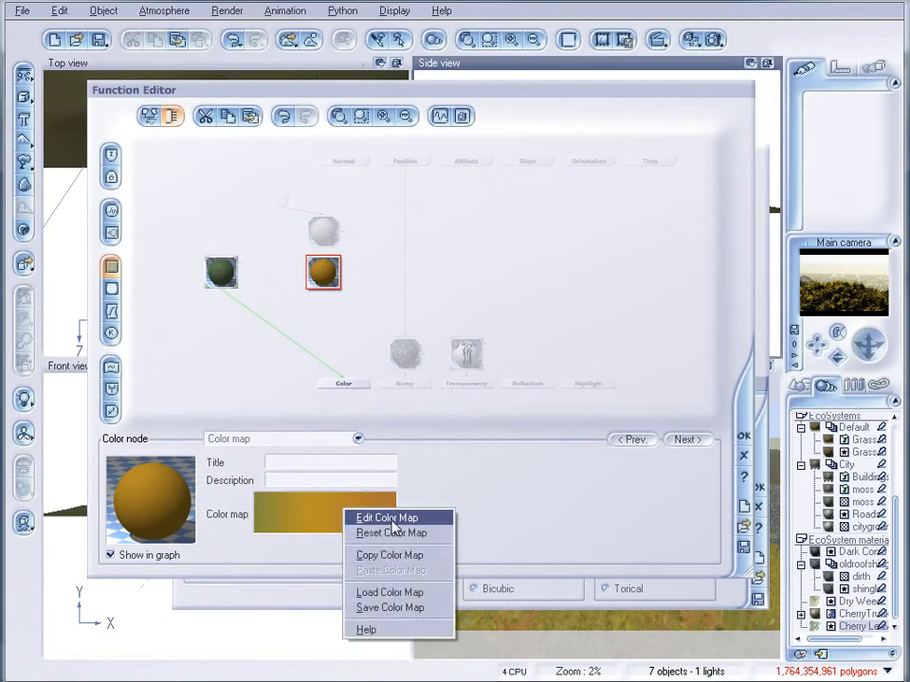
left_click(375, 519)
left_click(395, 339)
right_click(476, 407)
left_click(493, 414)
mouse_move(373, 394)
left_mouse_down()
mouse_move(380, 386)
mouse_move(369, 393)
left_mouse_up()
left_click(512, 368)
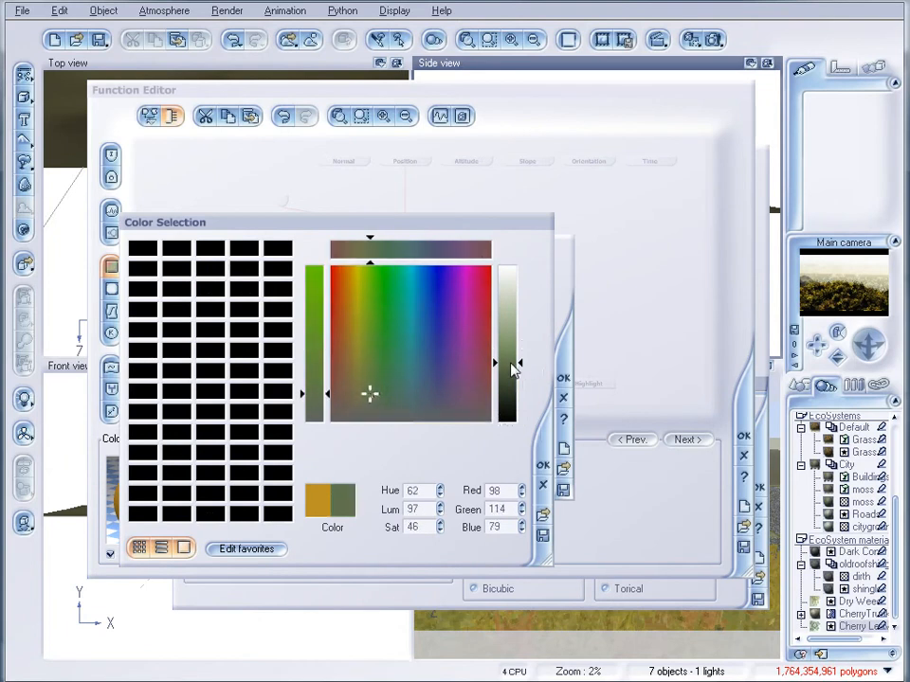
left_click(563, 378)
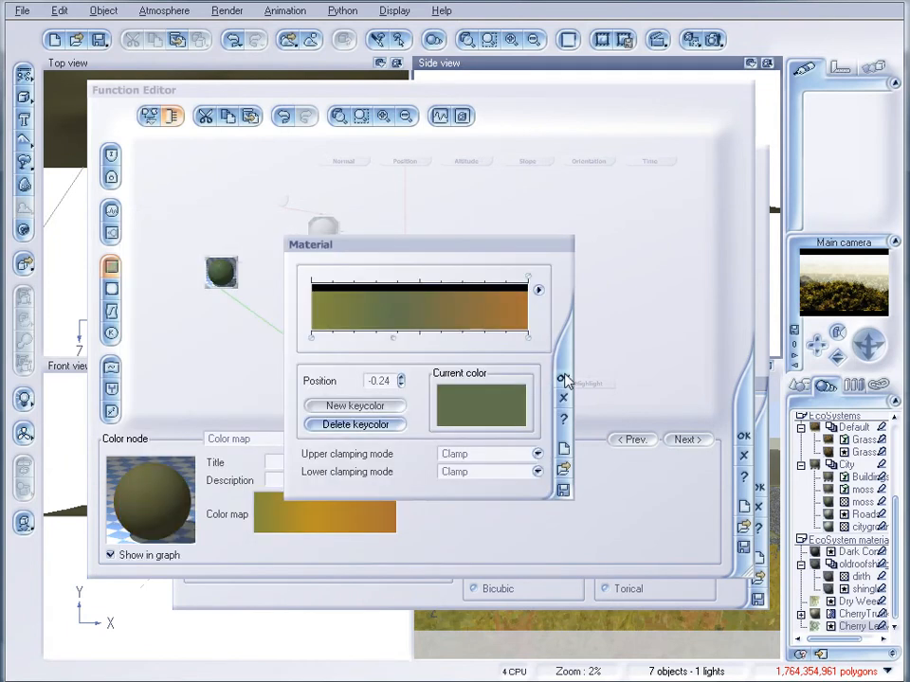
left_click(564, 379)
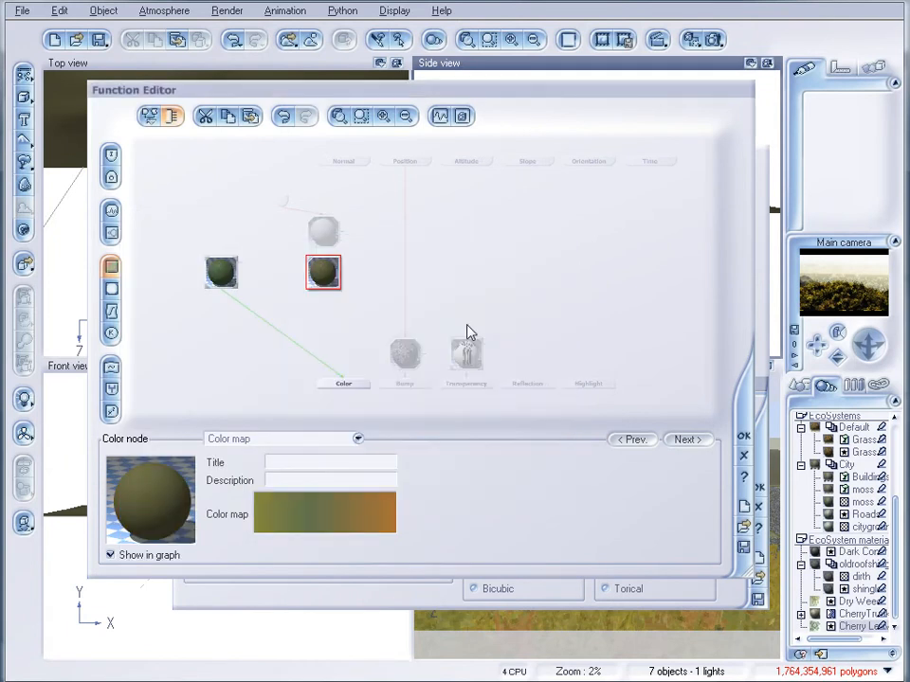
Step: Blend the leaf texture with the Dry grass color map, drive that map with the noise node, and accept the Cherry Leaves material
left_click(305, 353)
left_click(110, 391)
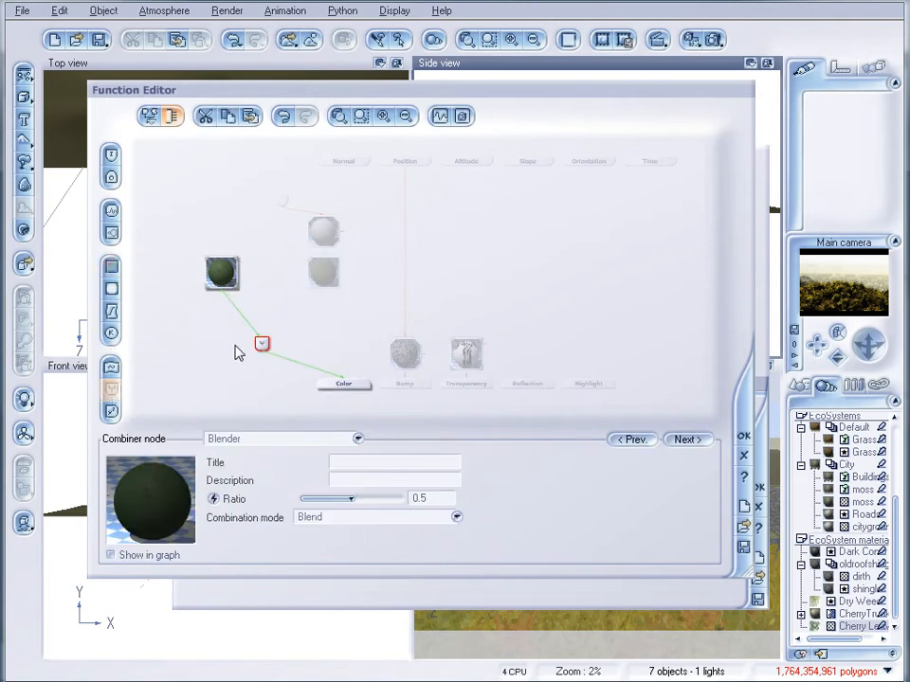
left_click_drag(262, 342, 327, 311)
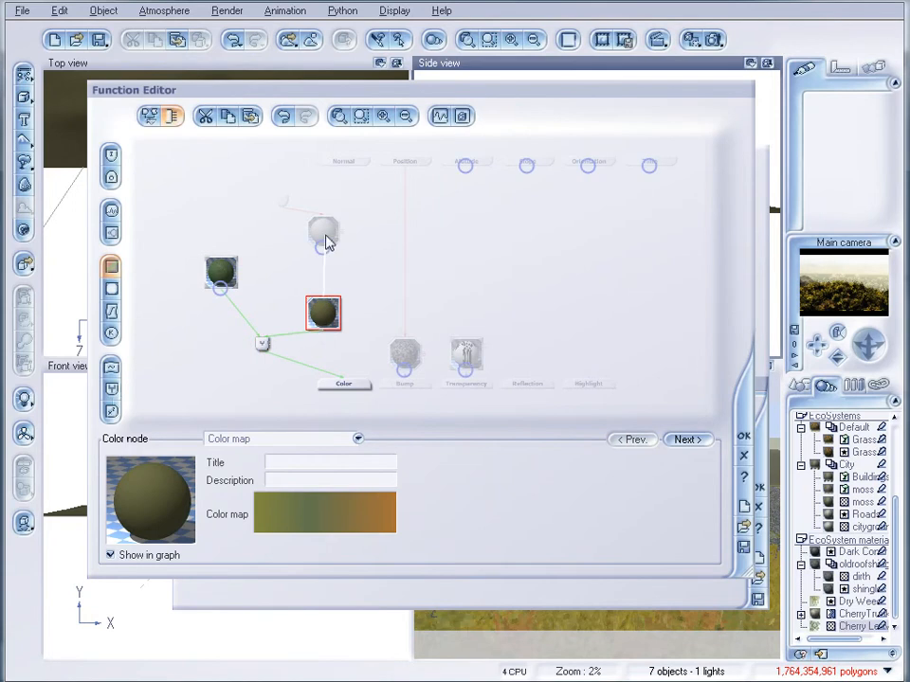
left_click_drag(323, 248, 324, 245)
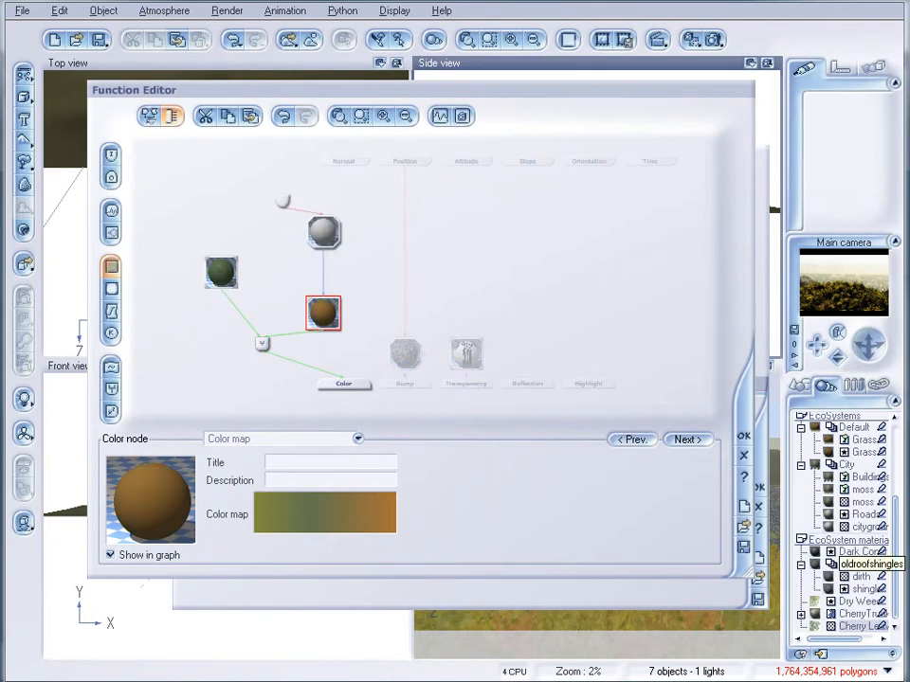
key("Return")
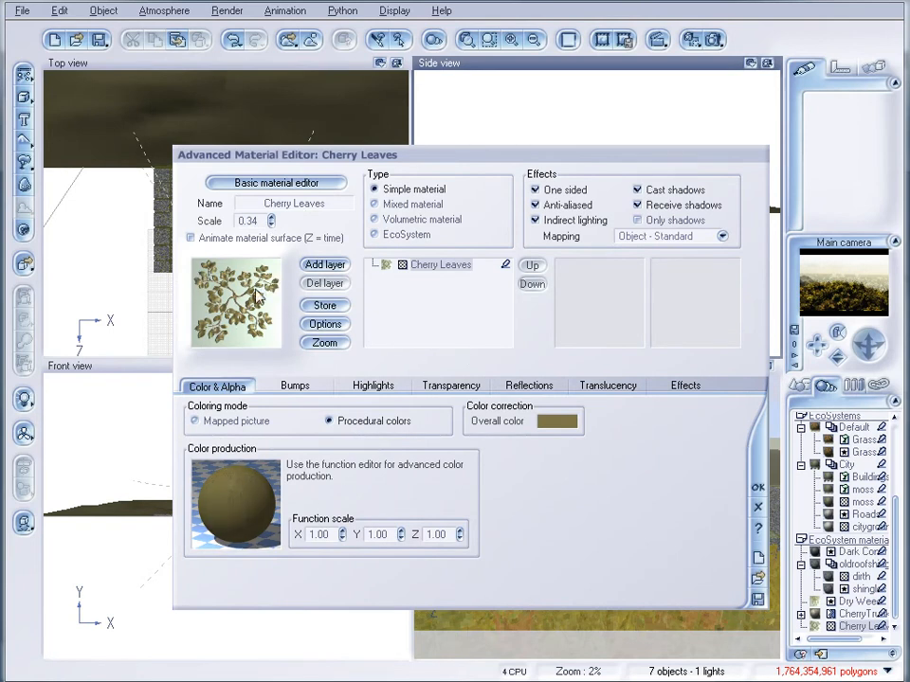
left_click(758, 487)
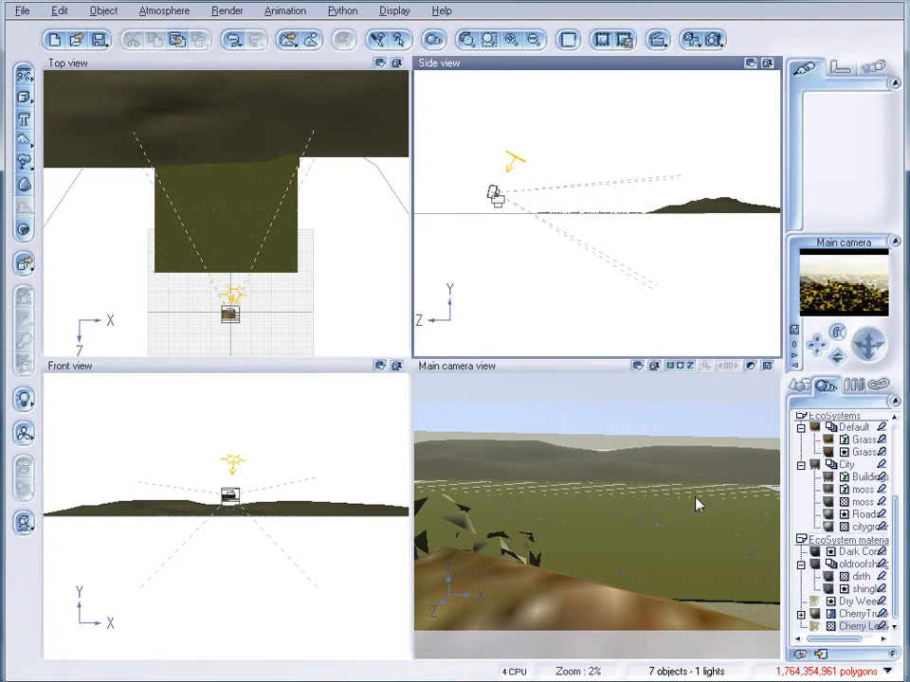
Step: Set the light balance in the atmosphere's global lighting adjustment to 64%
left_click(799, 385)
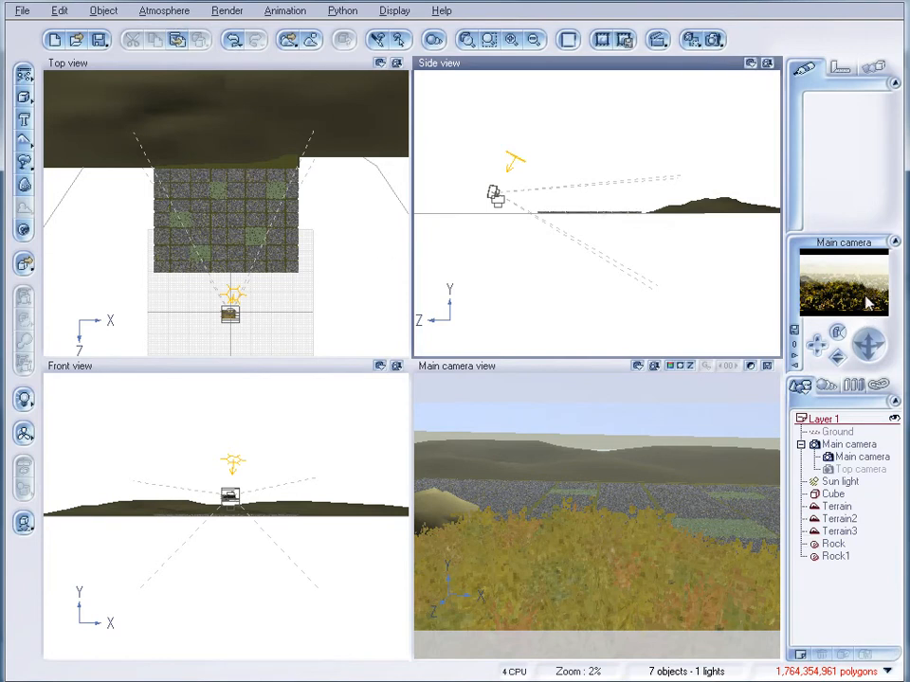
left_click(164, 12)
left_click(210, 91)
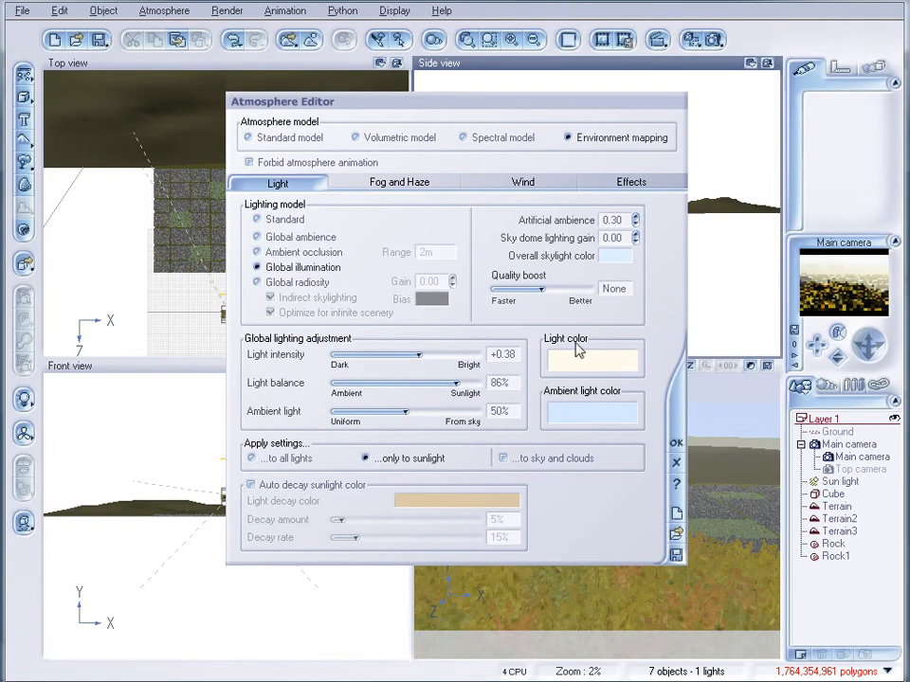
left_click(414, 383)
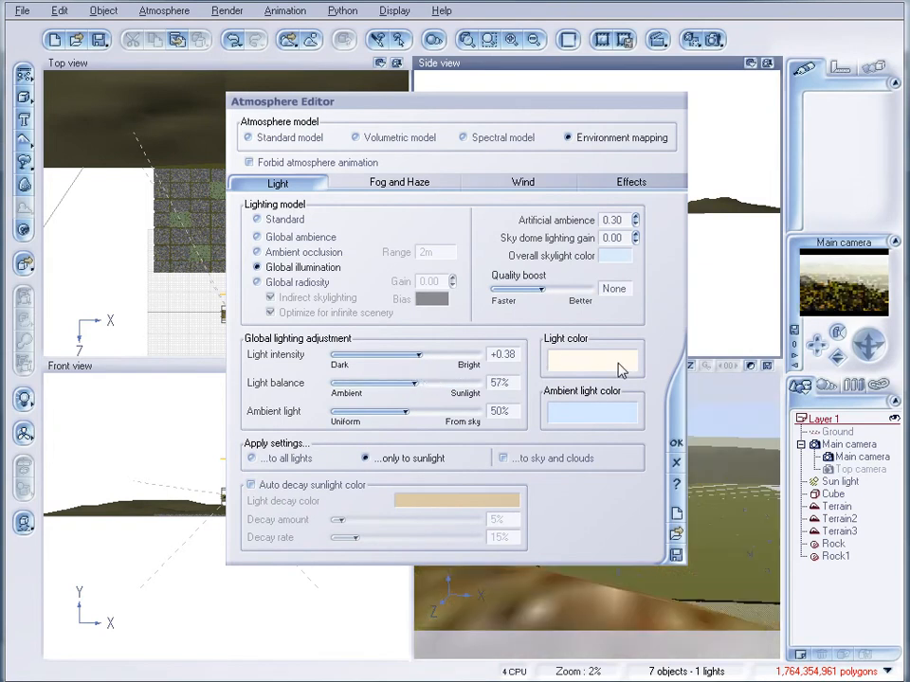
left_click_drag(453, 376, 466, 376)
left_click(676, 443)
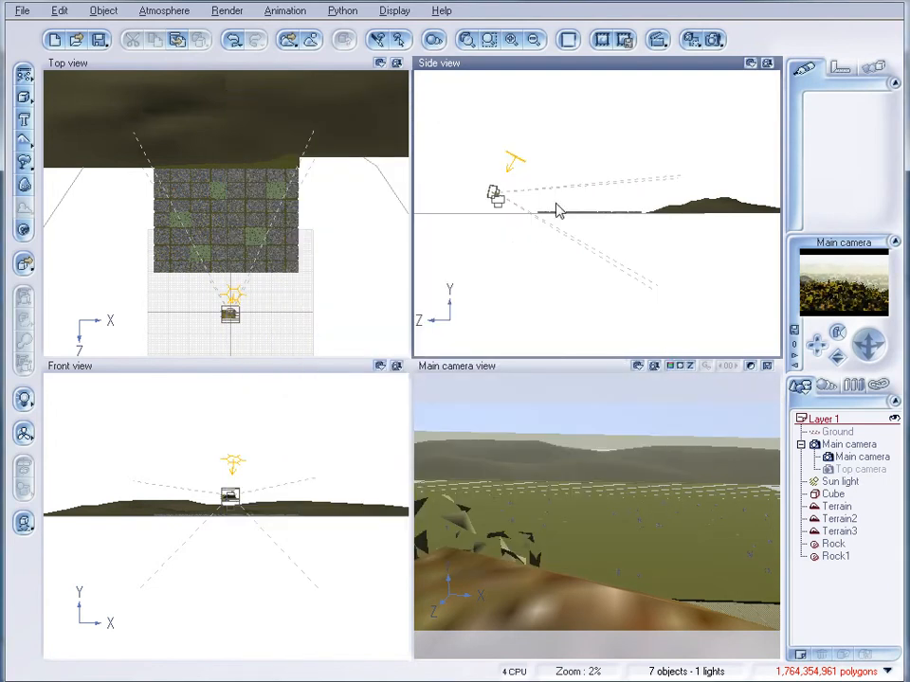
Step: Render the scene to screen at Final quality and 640x400, and close the render after reviewing it
left_click(710, 40)
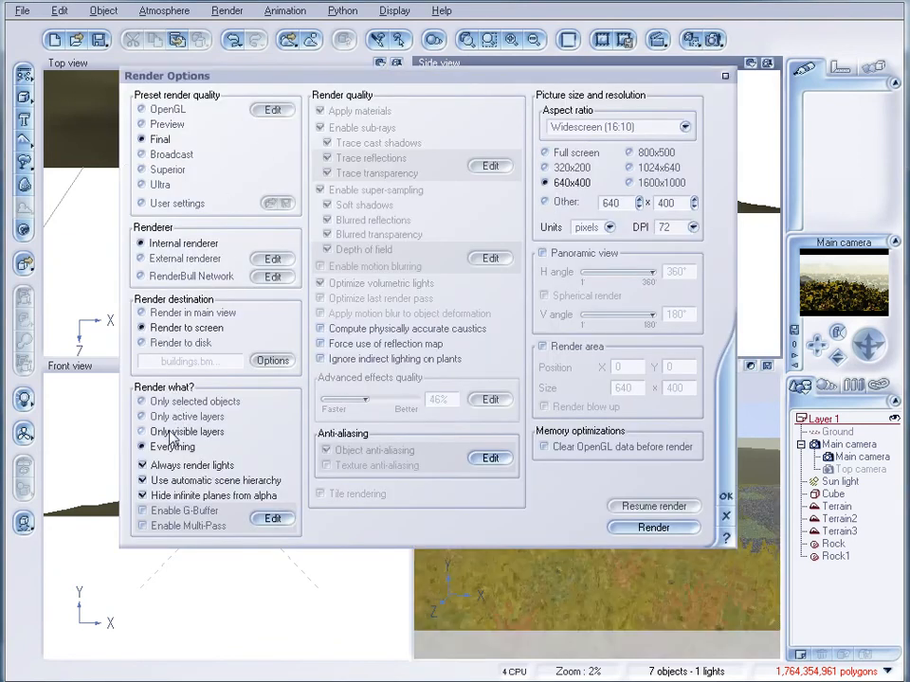
left_click(660, 534)
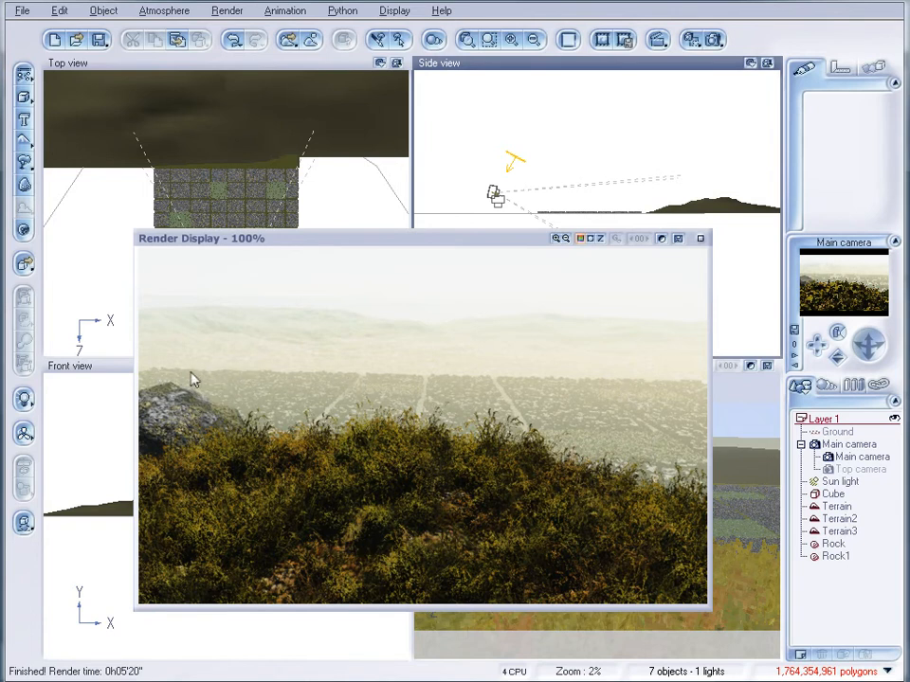
left_click(700, 240)
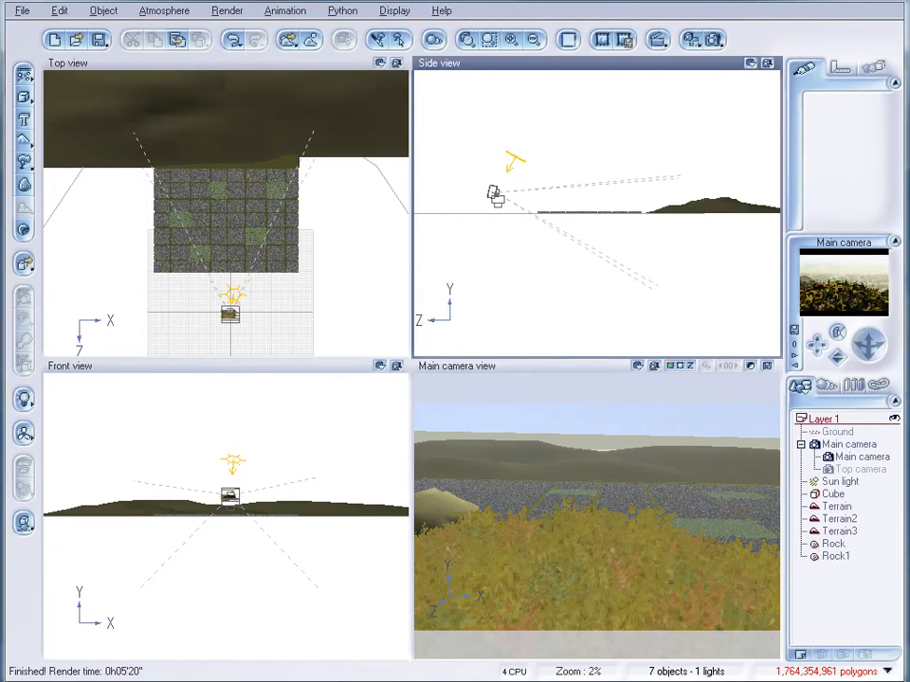
Step: Open the Cube's City material and populate its Buildings EcoSystem layer again
left_click(831, 495)
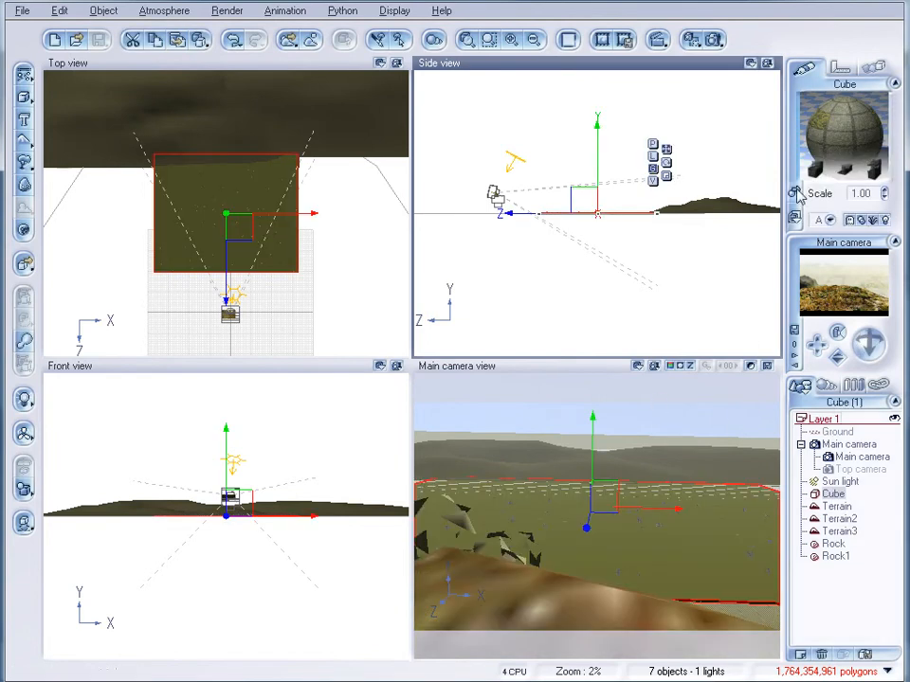
double_click(828, 134)
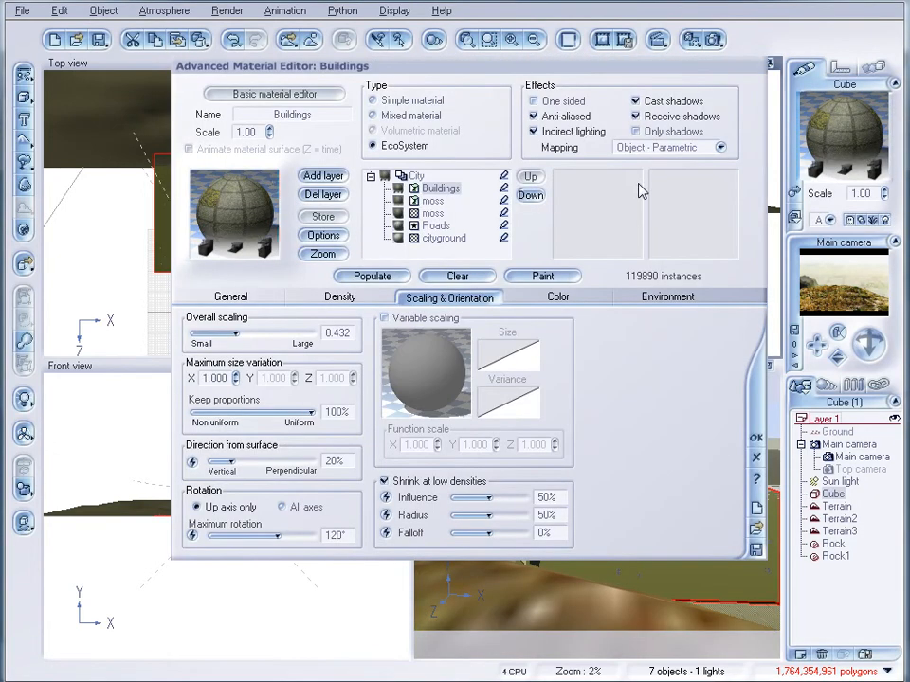
left_click(438, 189)
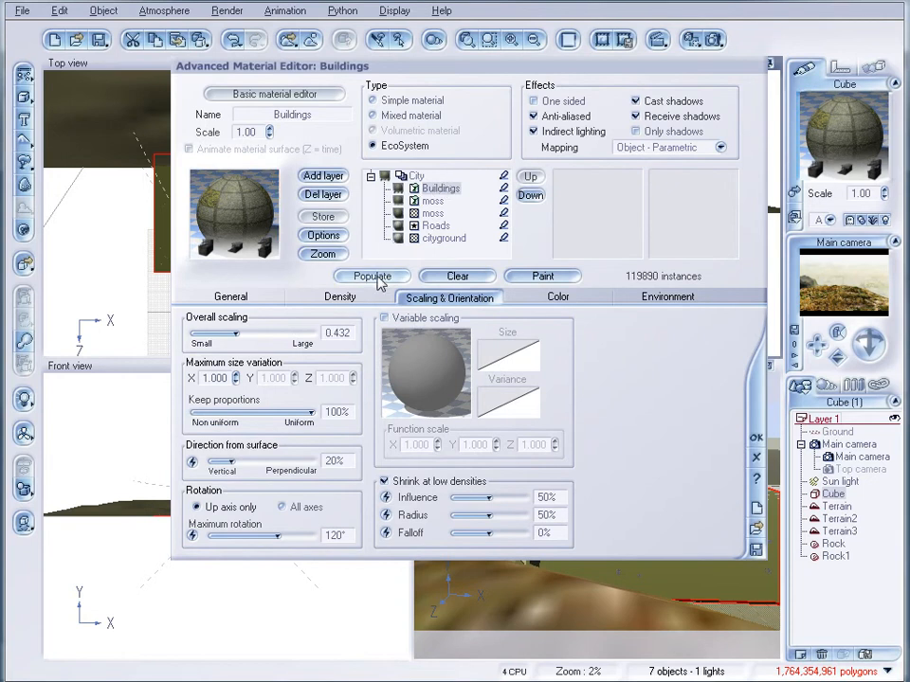
left_click(377, 275)
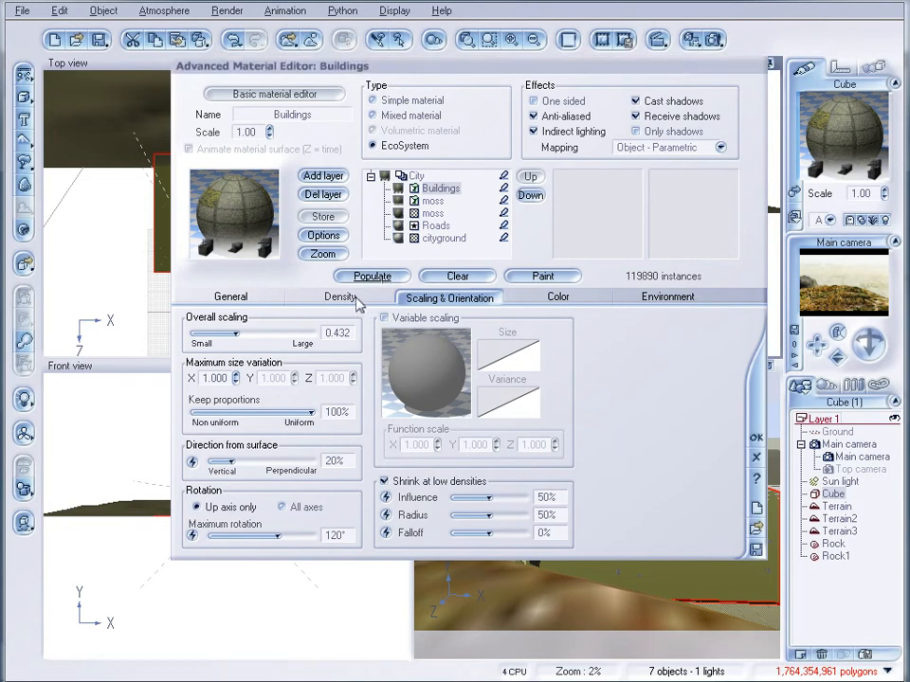
Step: Examine the Buildings layer's density settings and the distribution of buildings across the city blocks in the top view
left_click(340, 297)
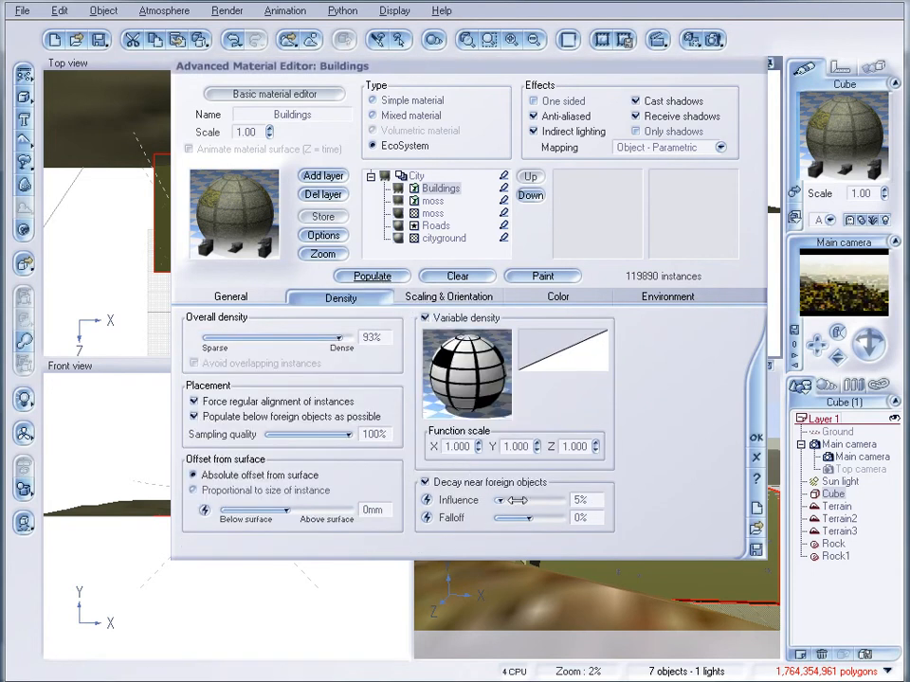
left_click_drag(512, 89, 803, 184)
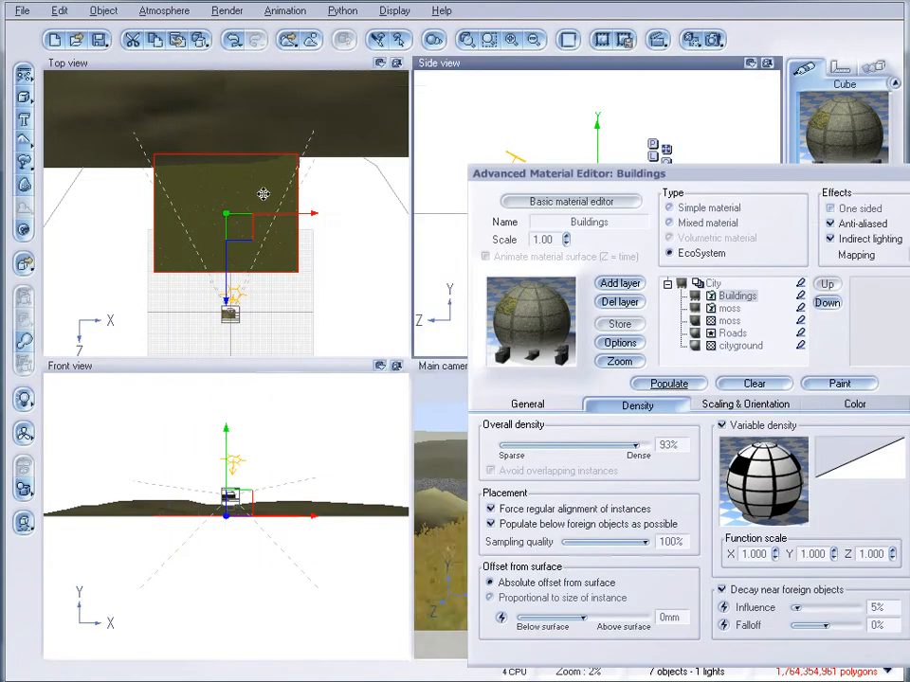
scroll(254, 223, "up", 5)
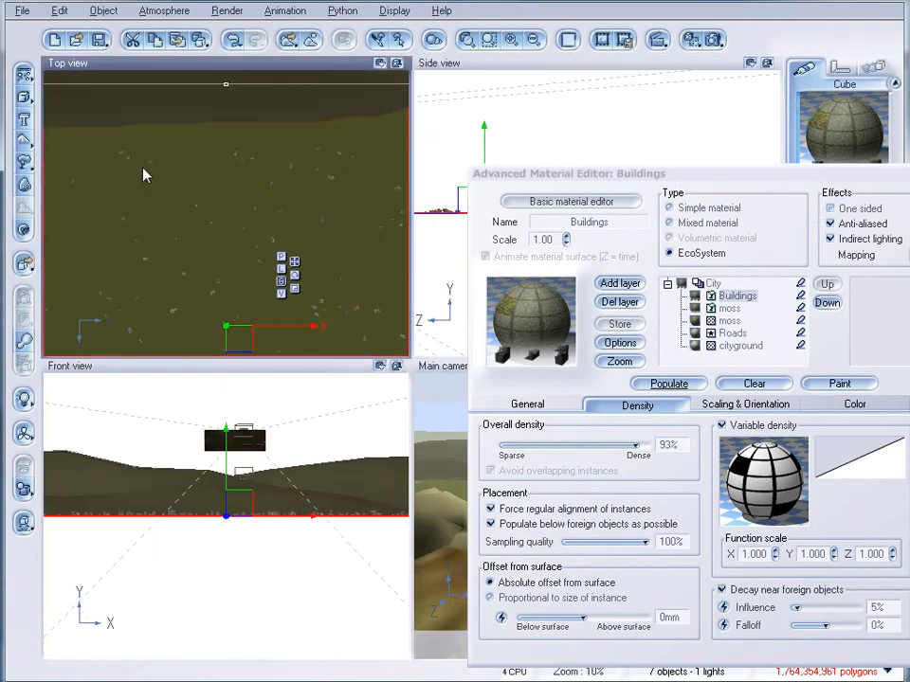
right_click_drag(261, 171, 363, 187)
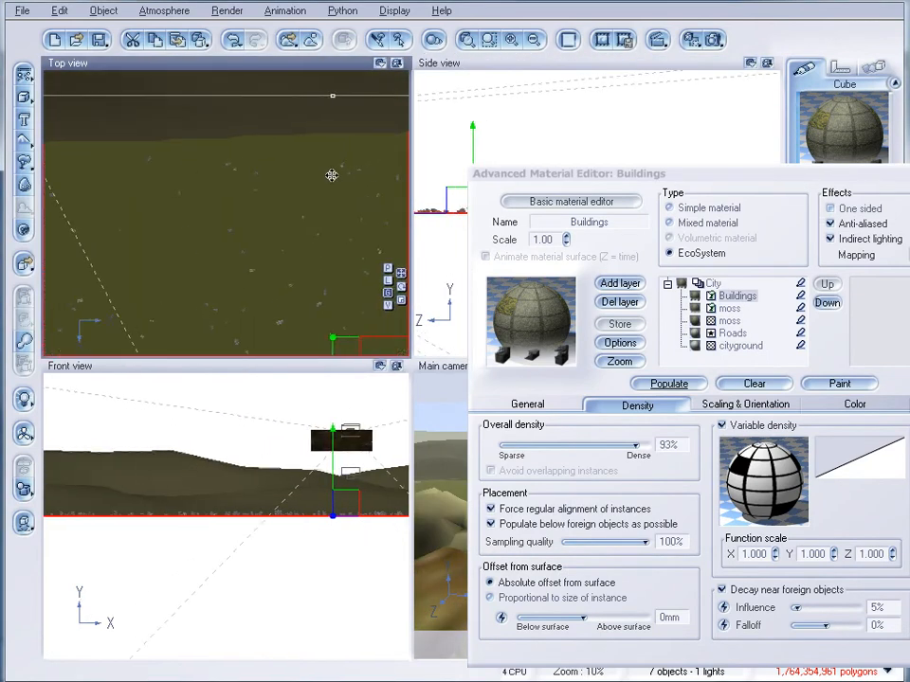
right_click_drag(165, 158, 214, 172)
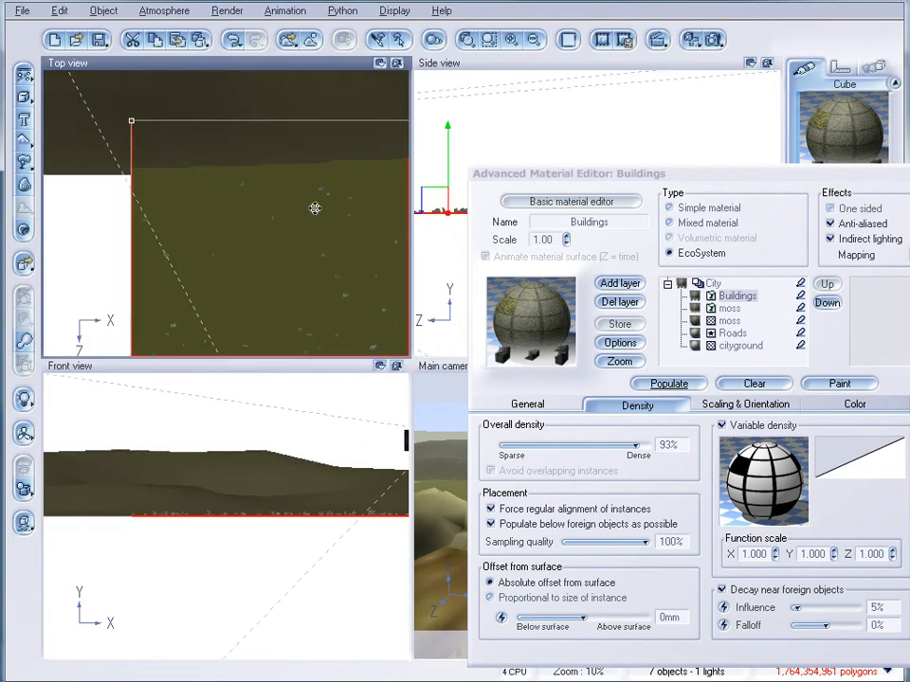
right_click_drag(313, 208, 123, 207)
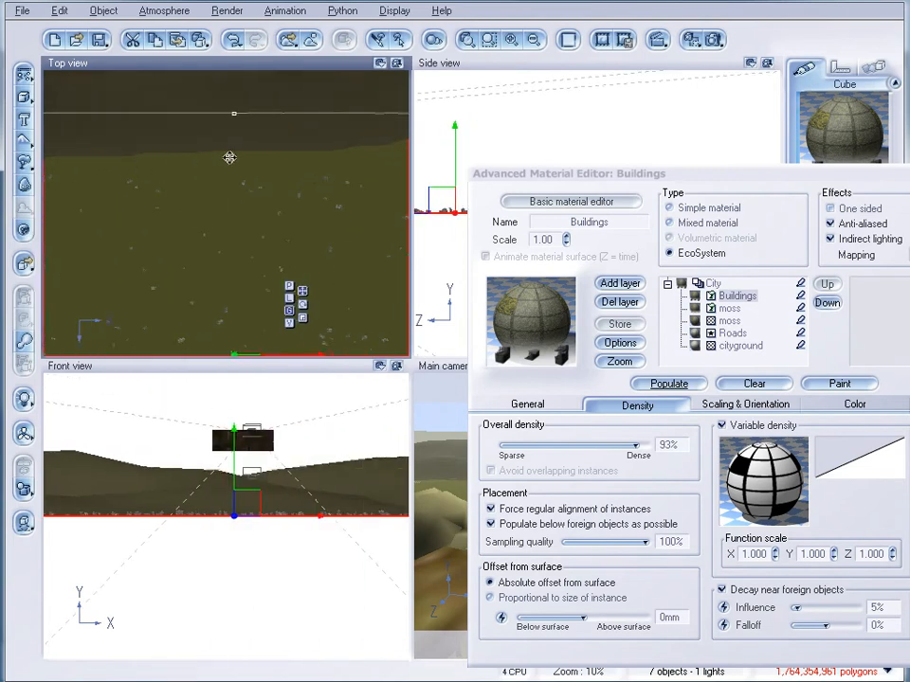
left_click_drag(618, 173, 434, 126)
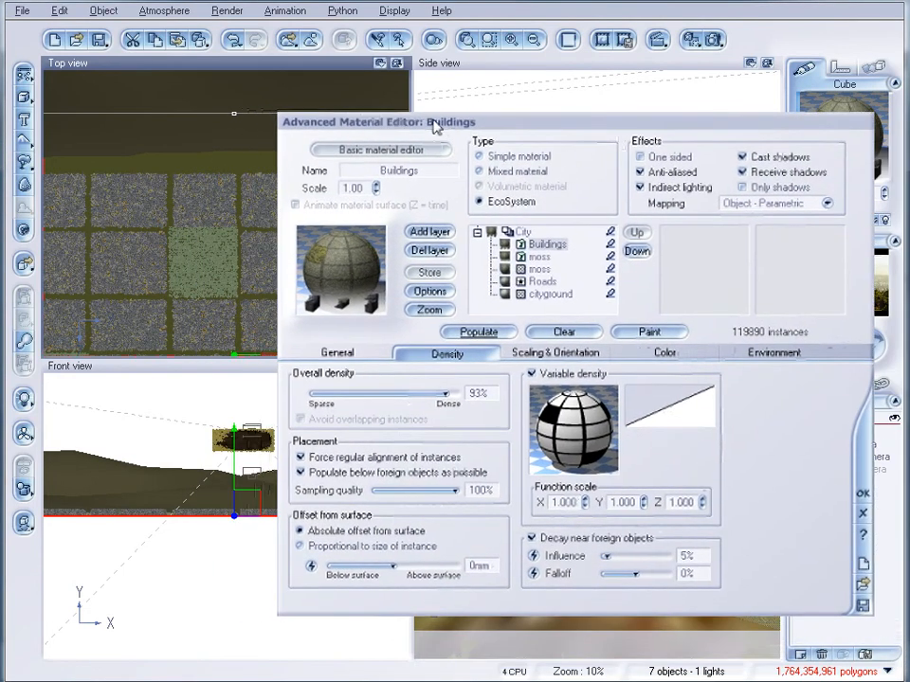
Step: Rename the moss EcoSystem layer of the City material as trees
left_click(542, 270)
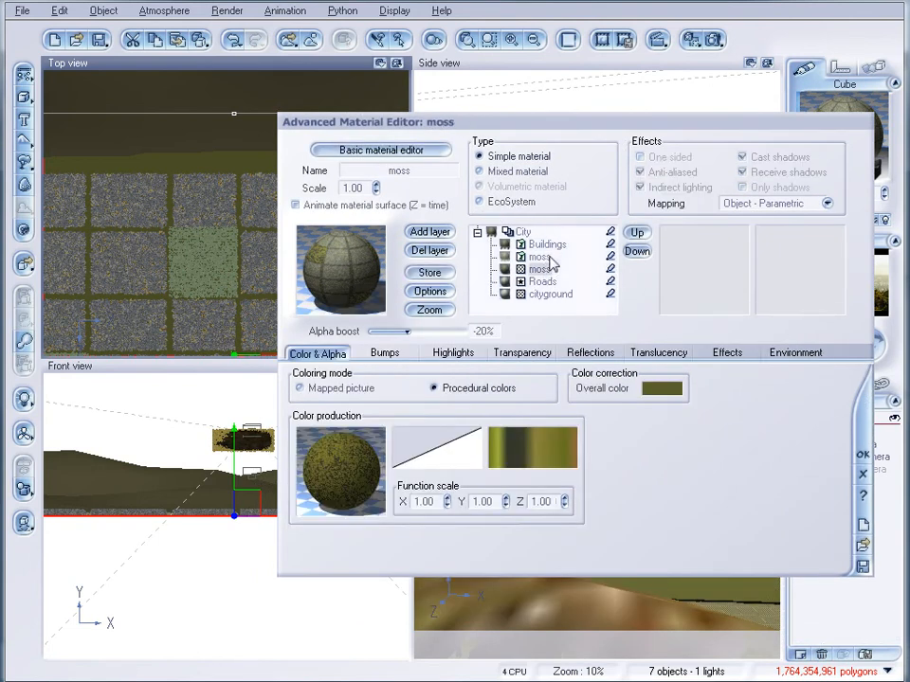
left_click(547, 258)
double_click(425, 171)
type("trees")
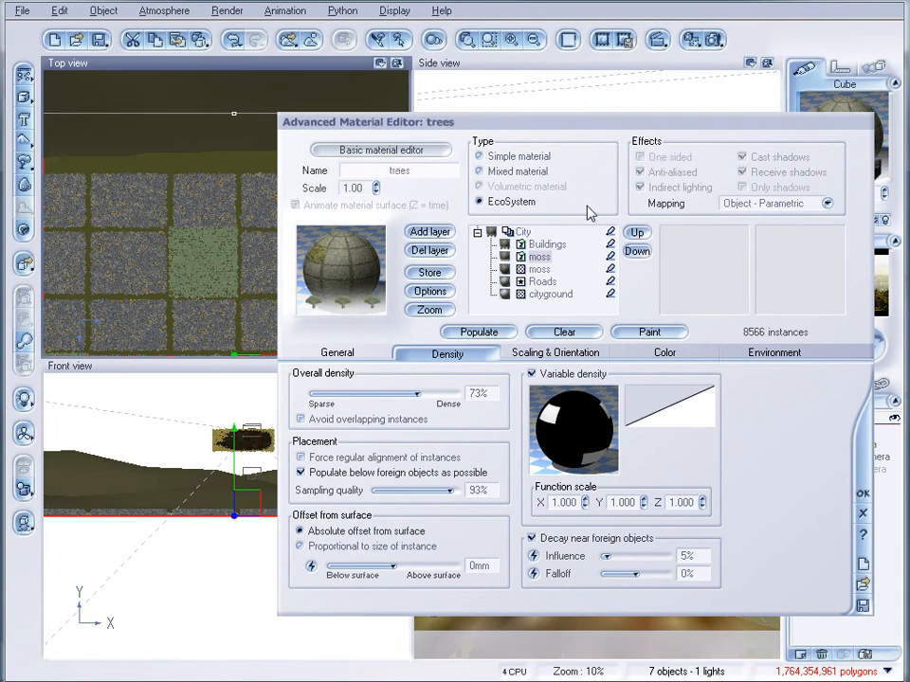
left_click(522, 232)
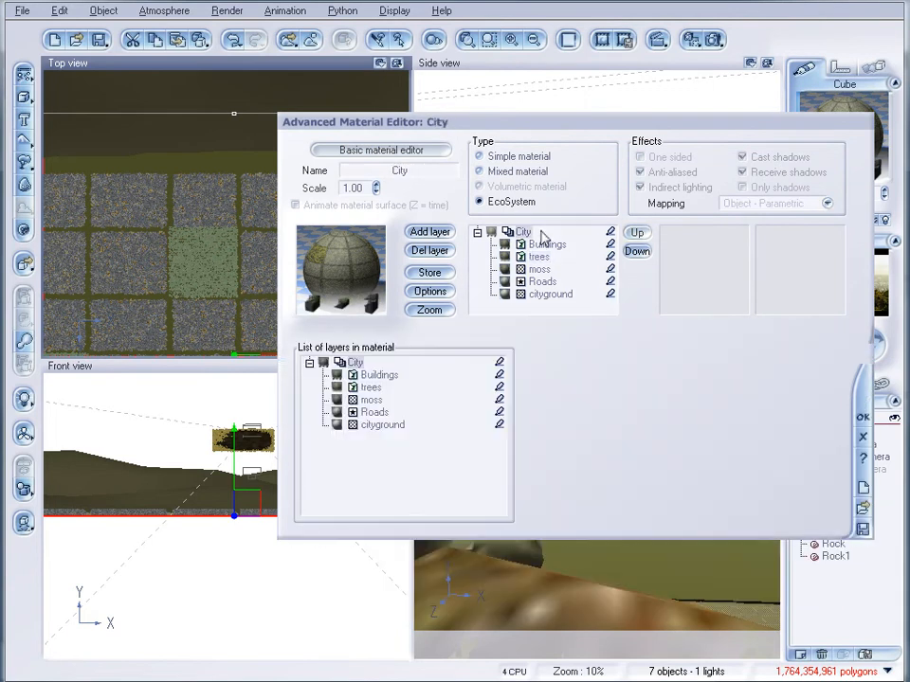
Step: Repopulate the Buildings layer, check its scaling settings and accept the City material
left_click(555, 245)
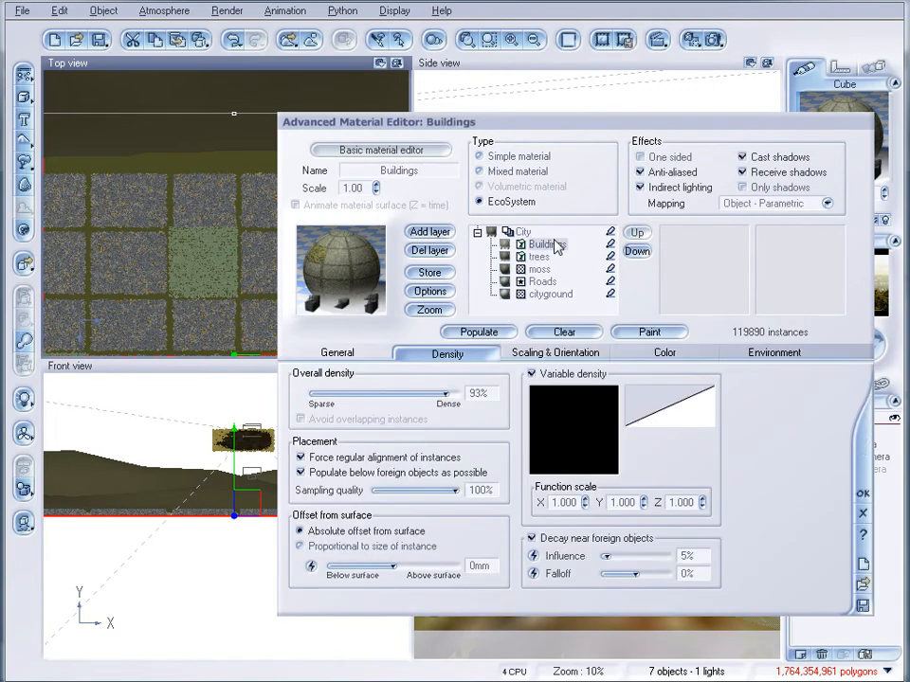
left_click(491, 334)
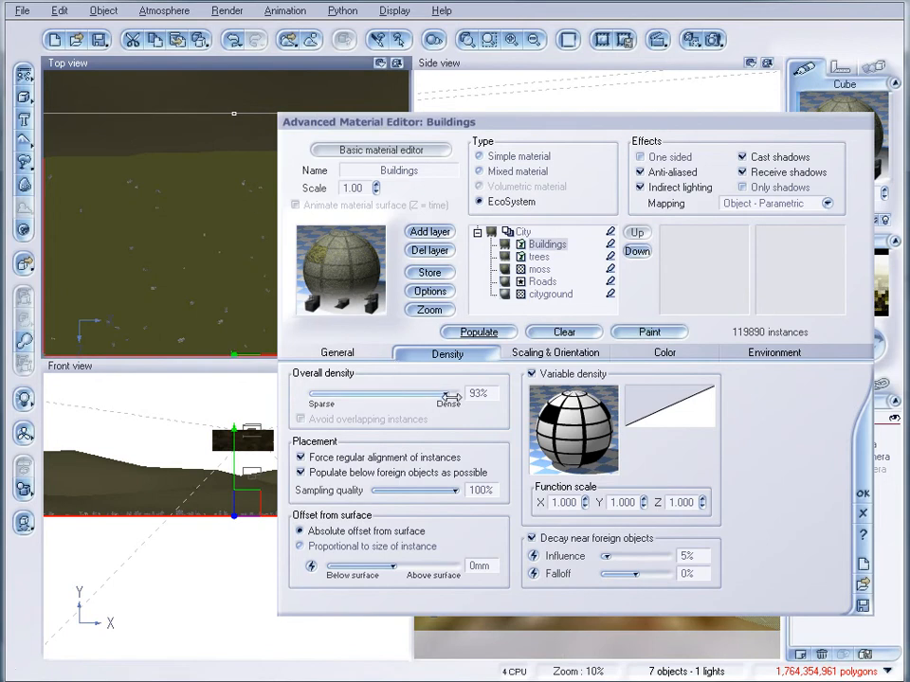
left_click(559, 354)
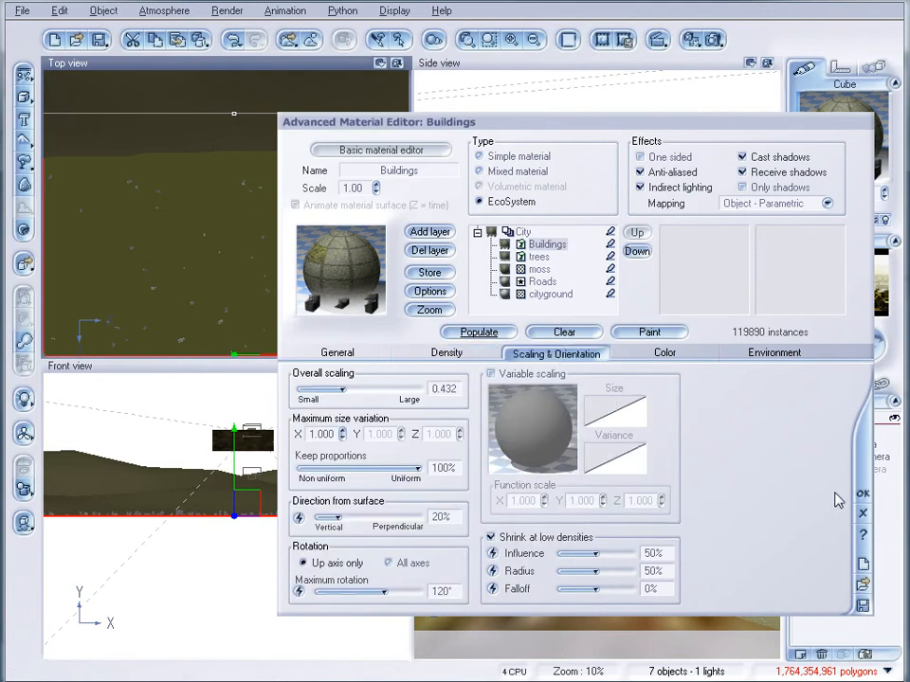
left_click(862, 494)
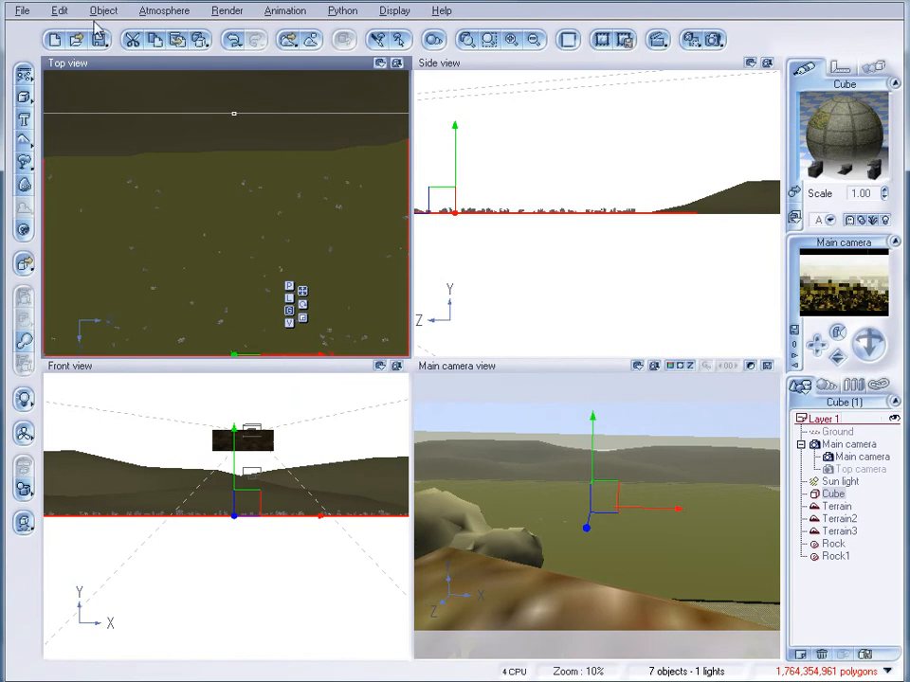
Step: Raise the fog density of the atmosphere to 68
left_click(163, 12)
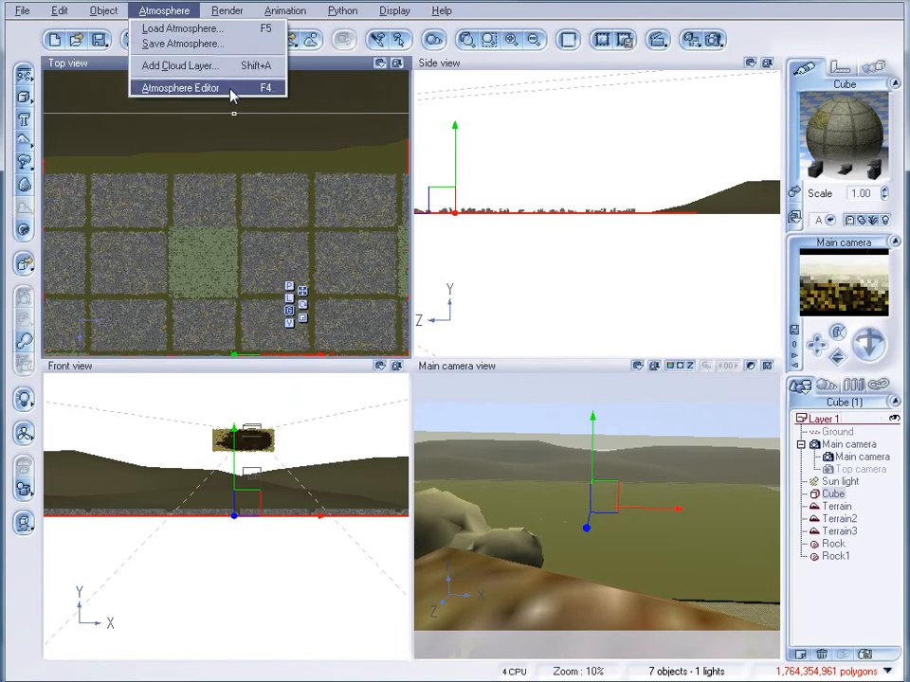
left_click(232, 91)
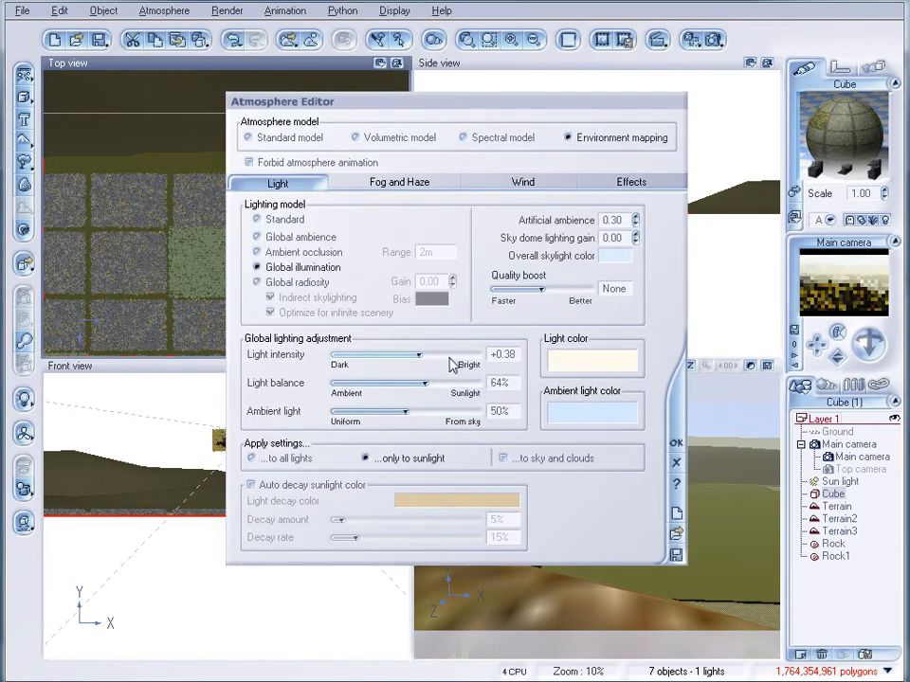
left_click(410, 181)
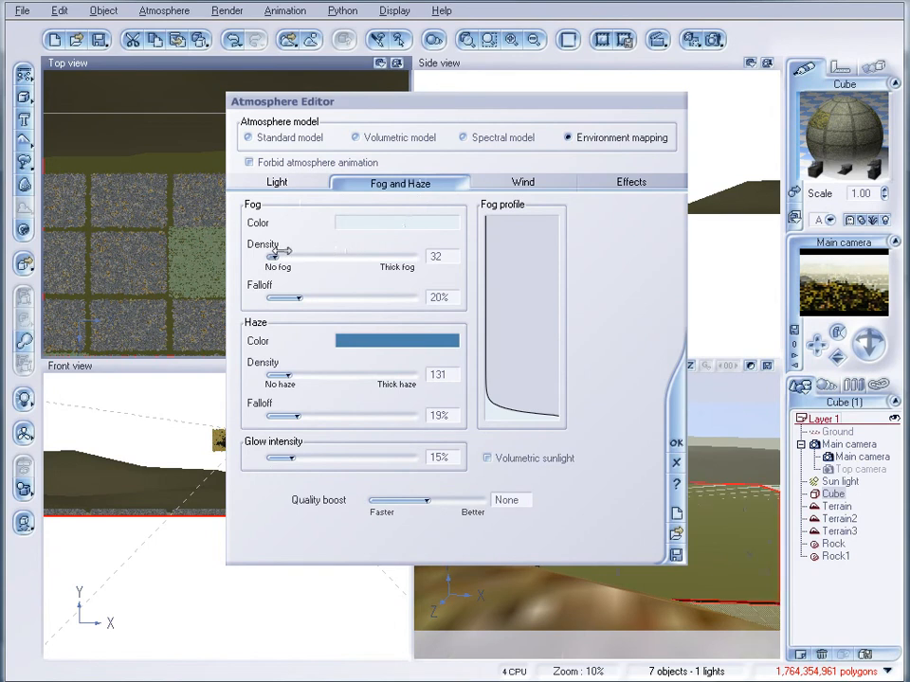
left_click_drag(278, 254, 285, 254)
Step: Change the fog color to a neutral dark gray
right_click(404, 224)
left_click(420, 229)
left_click_drag(488, 393, 410, 445)
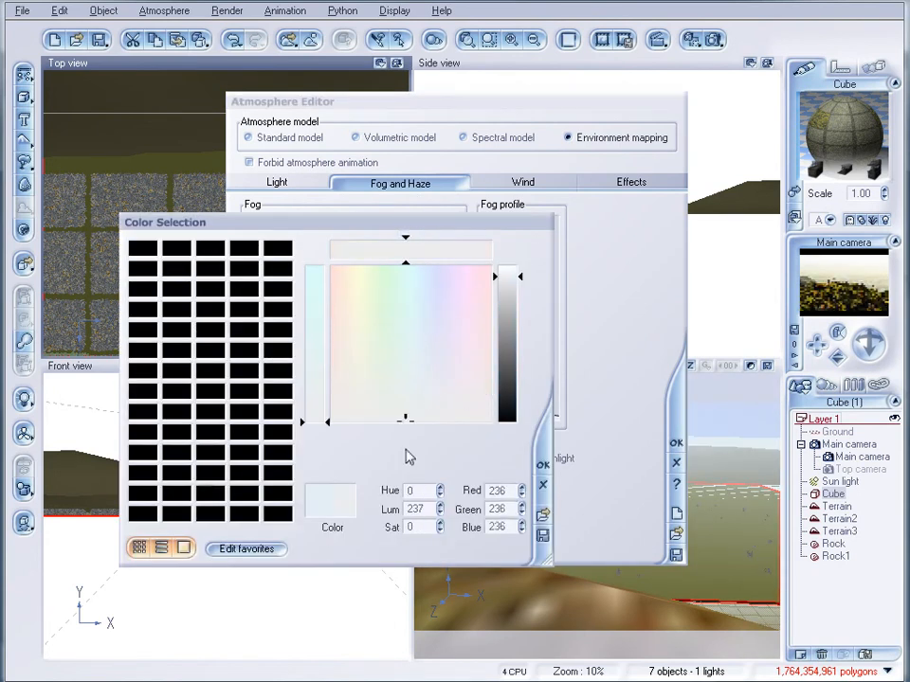
left_click_drag(505, 358, 504, 369)
left_click(544, 467)
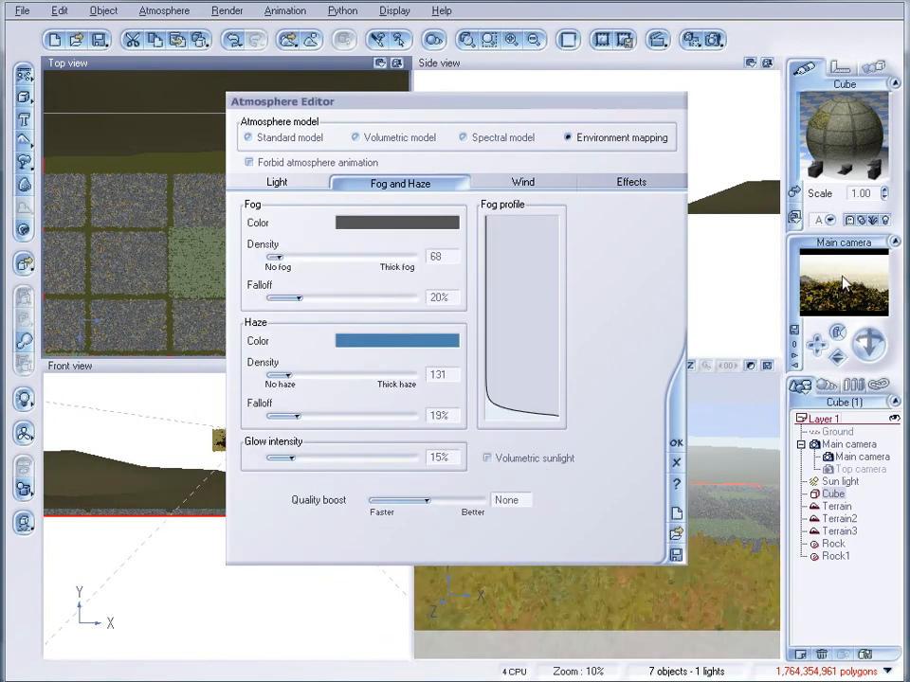
Step: Fine-tune the atmosphere to fog density 74, fog falloff 22%, haze density 143 and glow intensity 8%, and accept it
left_click_drag(274, 256, 281, 254)
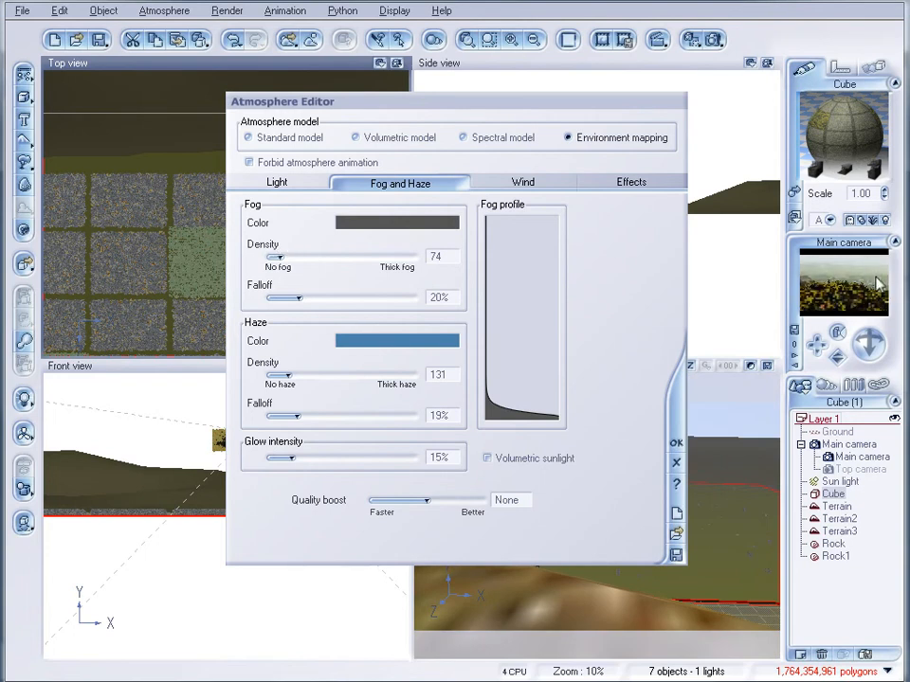
left_click(320, 296)
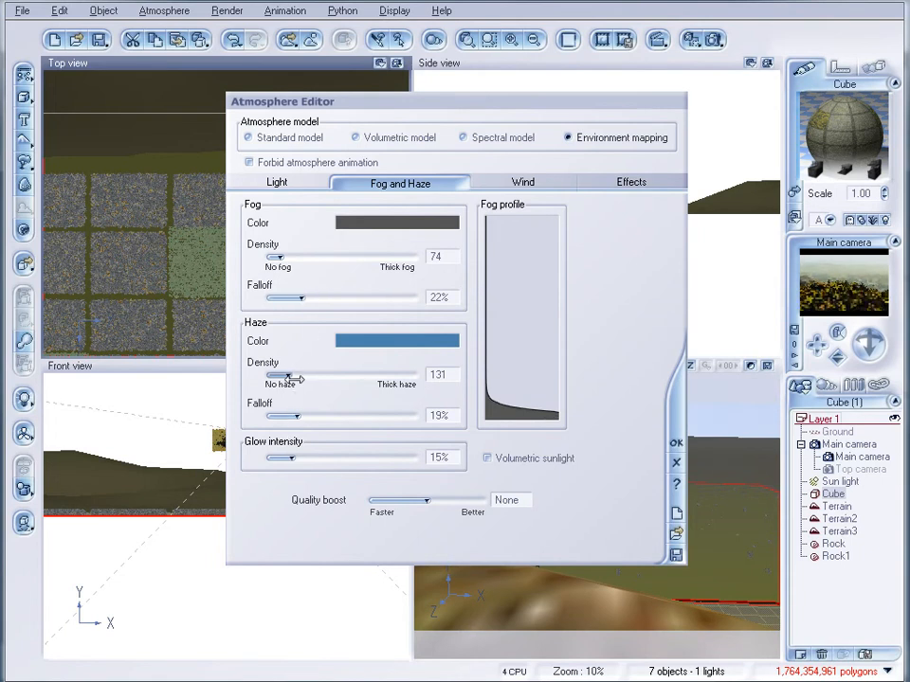
left_click(303, 456)
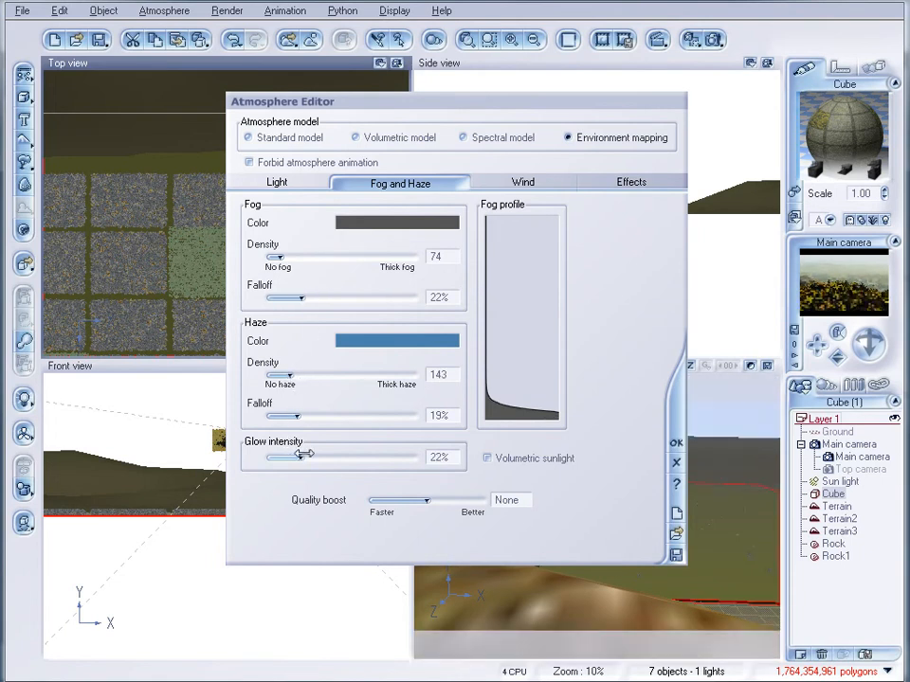
left_click_drag(285, 455, 282, 456)
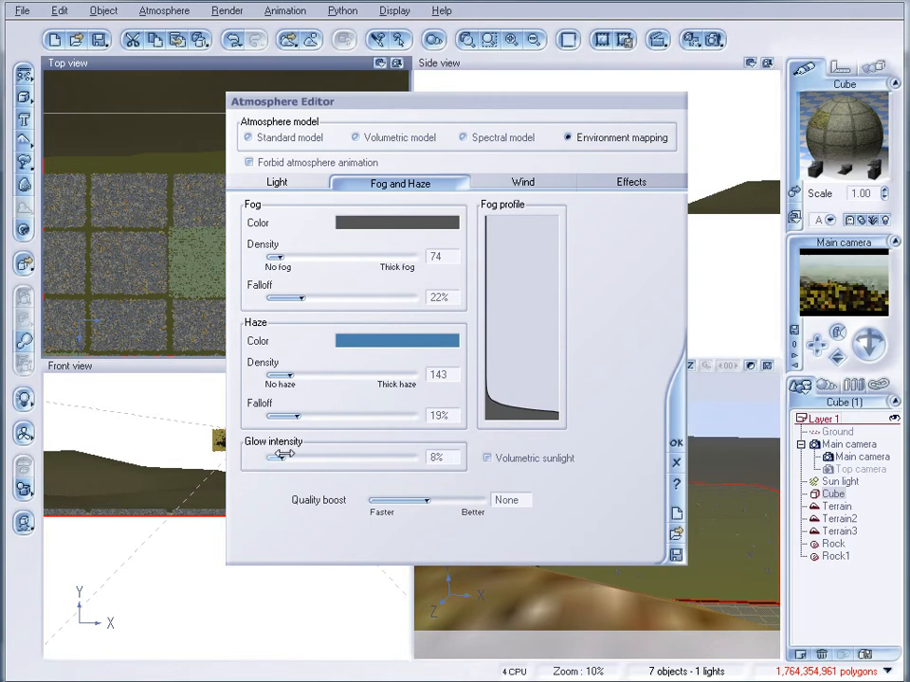
left_click(676, 444)
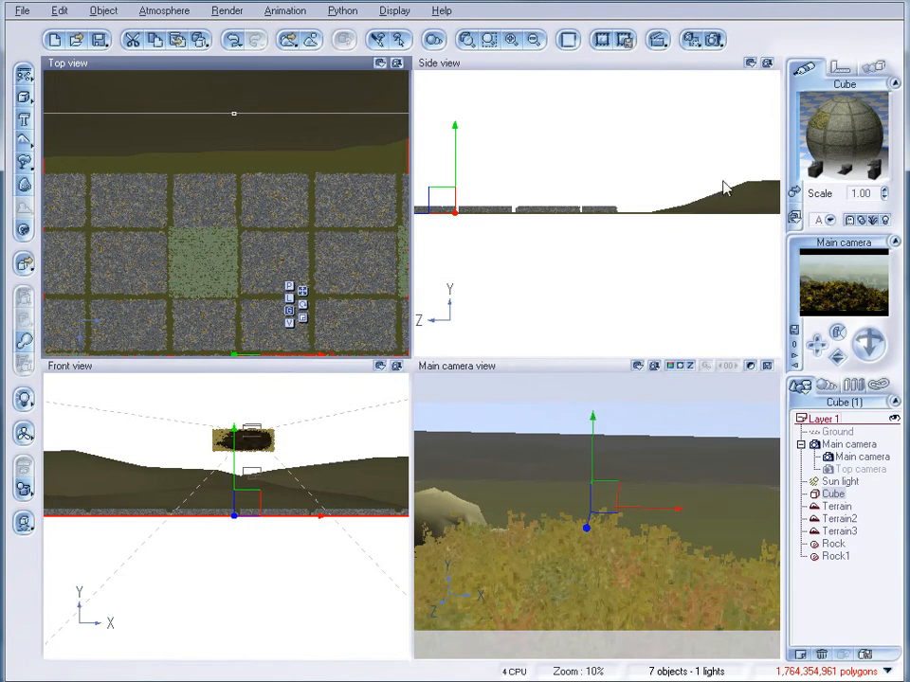
Step: Examine the buildings and trees along the city ground in the side view
scroll(614, 218, "up", 4)
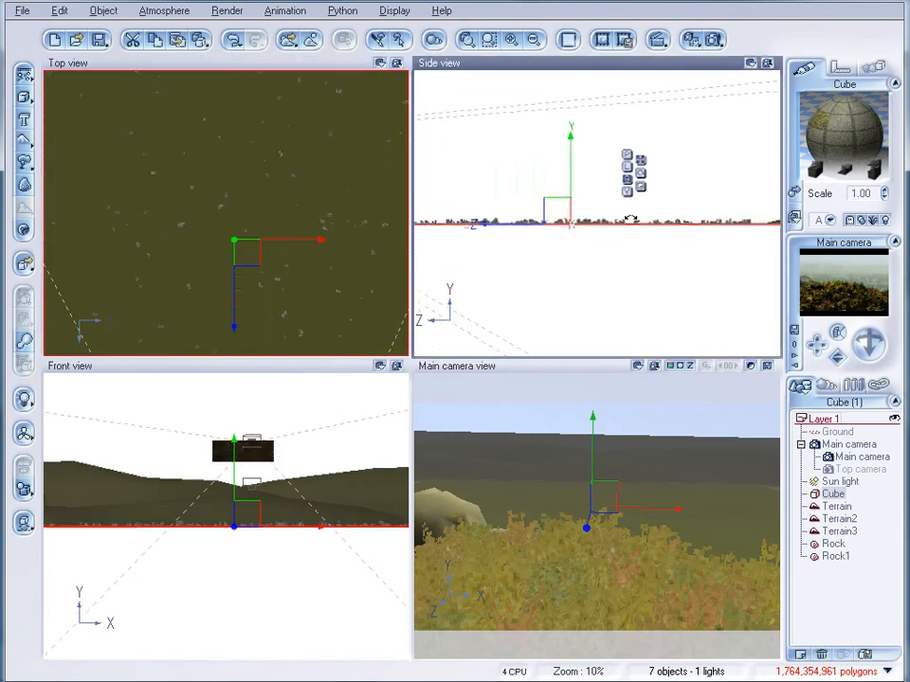
scroll(553, 239, "up", 6)
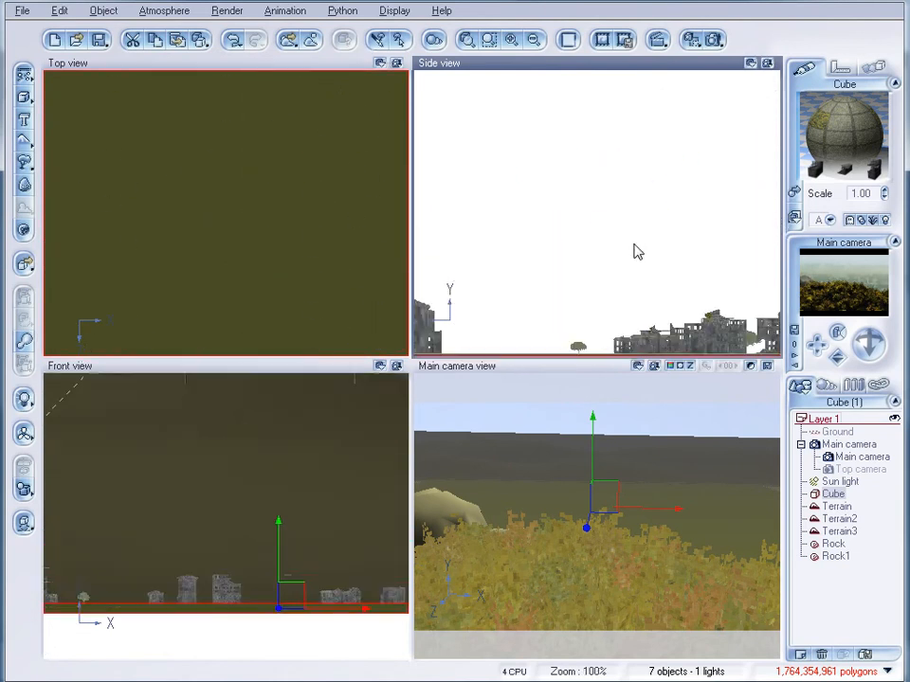
right_click_drag(470, 242, 728, 244)
right_click_drag(542, 244, 772, 238)
right_click_drag(532, 227, 721, 227)
scroll(605, 216, "down", 4)
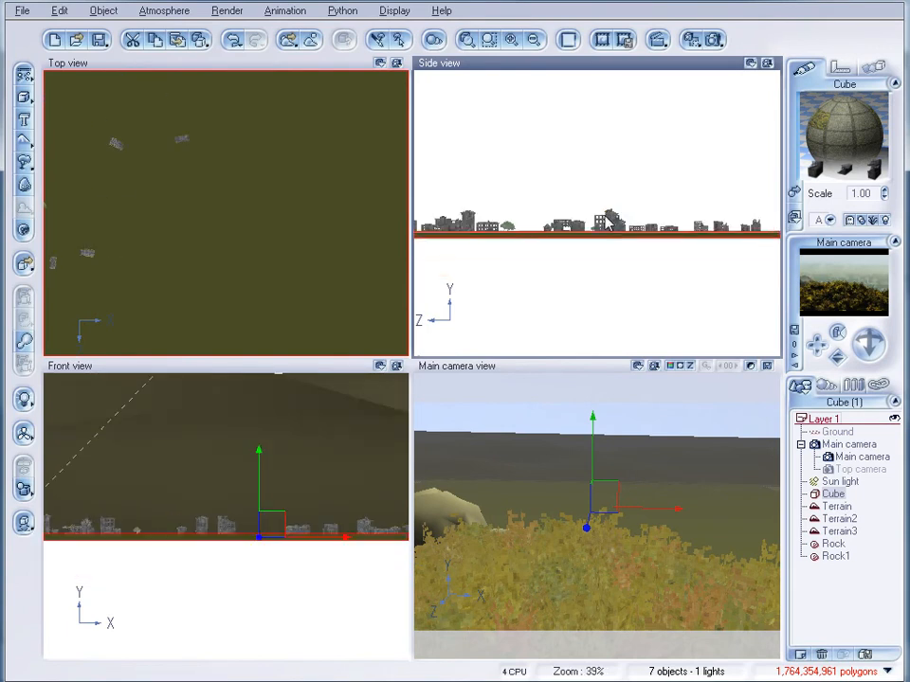
scroll(539, 245, "down", 4)
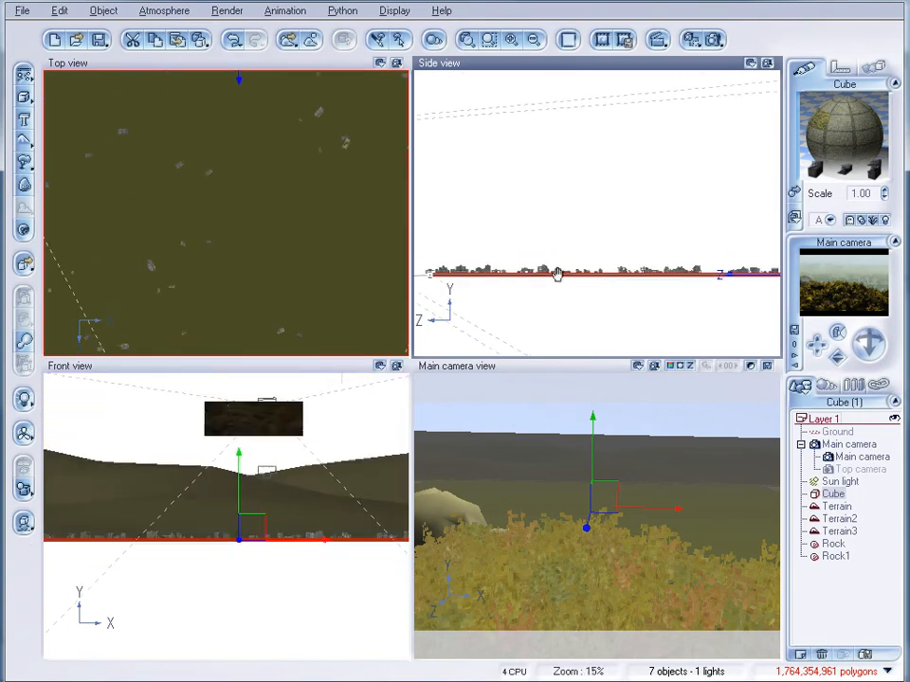
right_click_drag(558, 261, 545, 287)
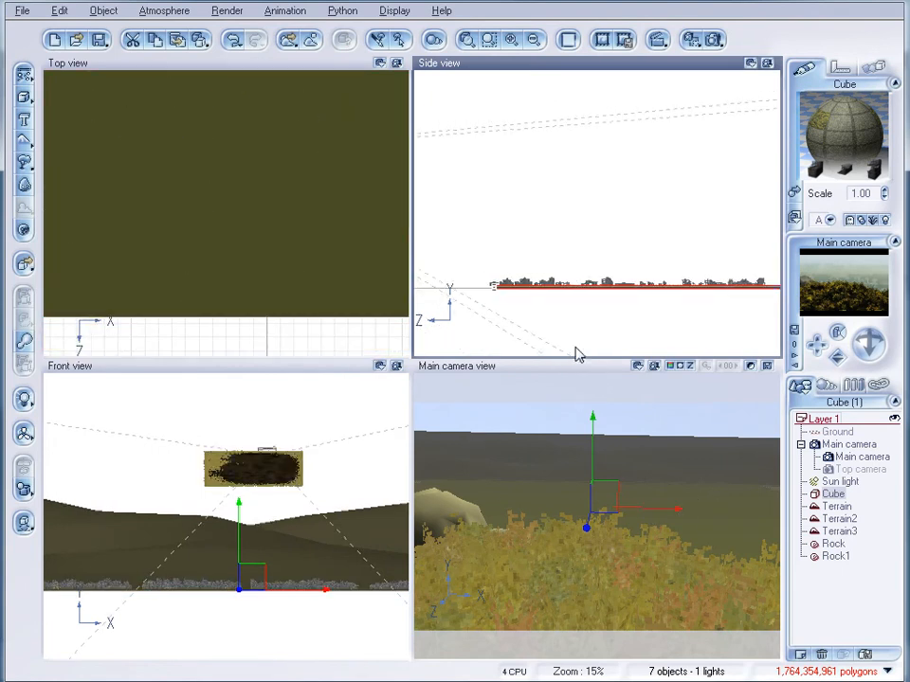
Step: Render the main camera view and save the picture as backdrop.jpg in the buildings folder
left_click(712, 39)
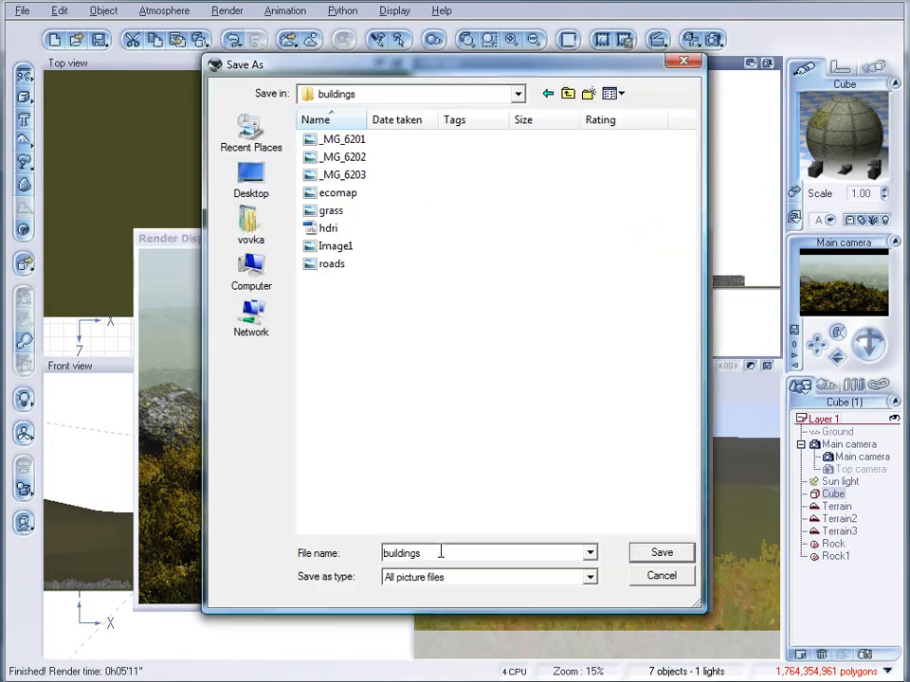
type("backdrop")
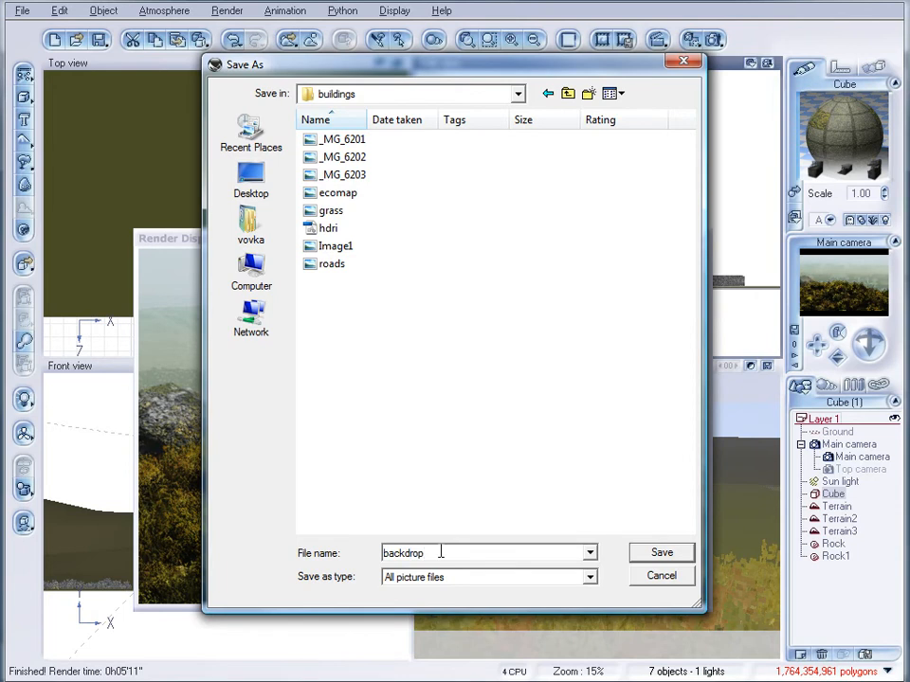
type(".jpg")
left_click(656, 557)
left_click_drag(583, 321, 626, 321)
left_click(698, 336)
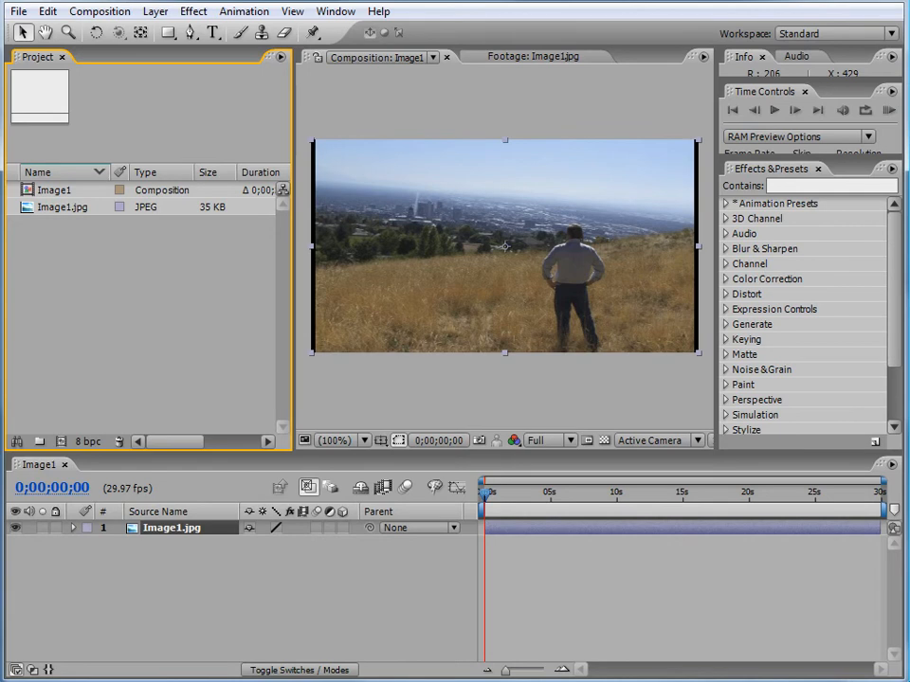
Step: Switch to After Effects, bring backdrop.jpg into the Image1 composition above Image1.jpg and scale it down to 70%
left_click_drag(153, 360, 149, 299)
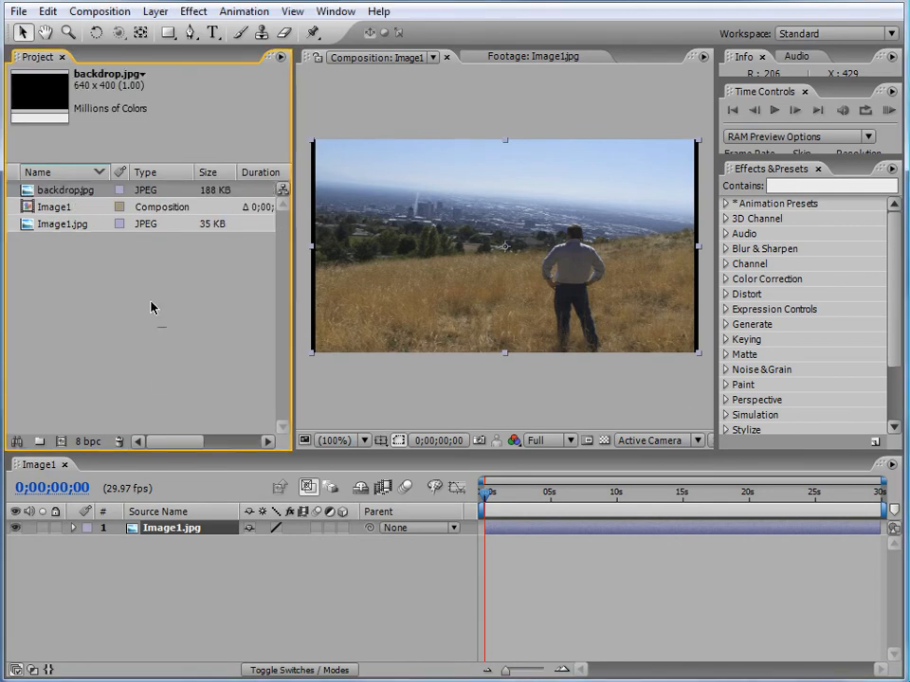
left_click_drag(42, 188, 180, 533)
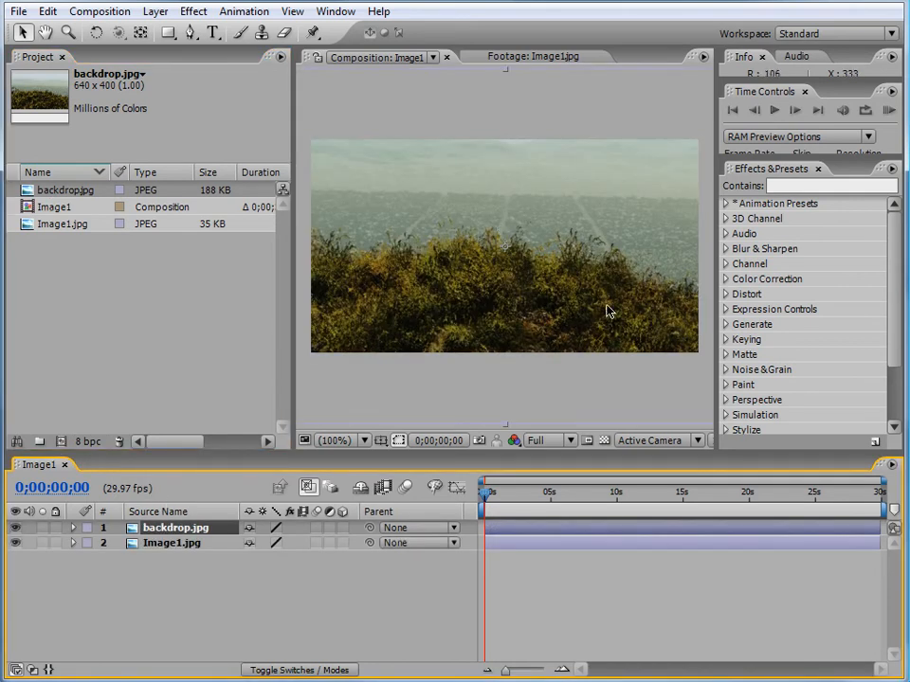
left_click(560, 292)
scroll(561, 292, "down", 1)
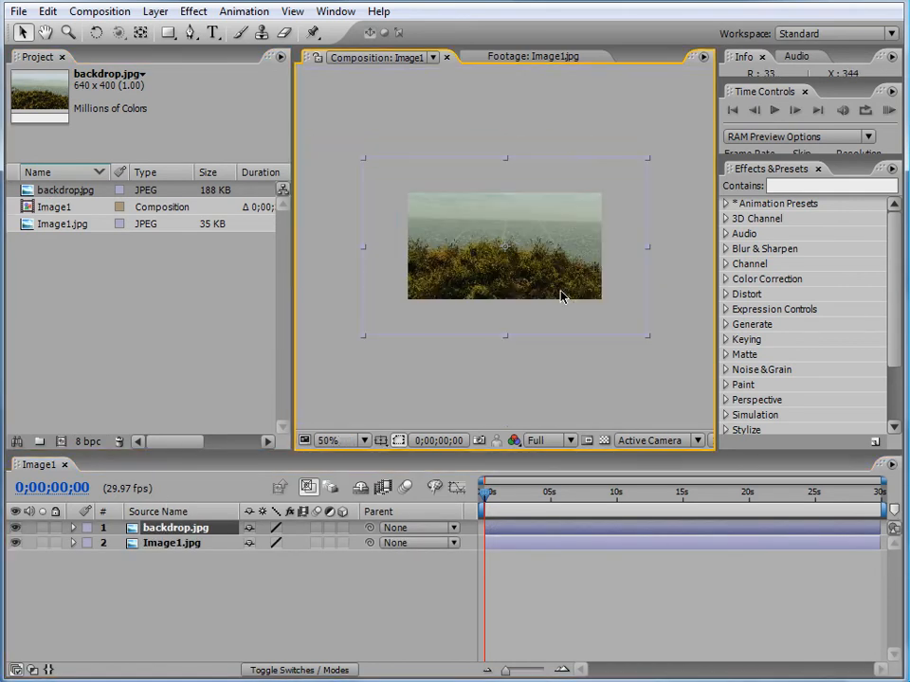
left_click_drag(648, 162, 622, 189)
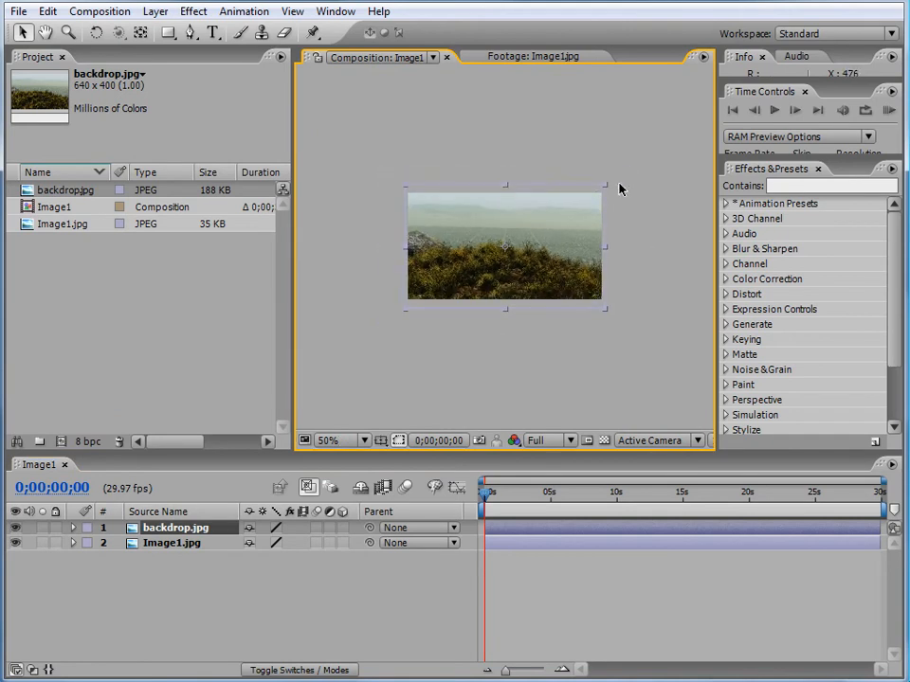
scroll(583, 267, "up", 1)
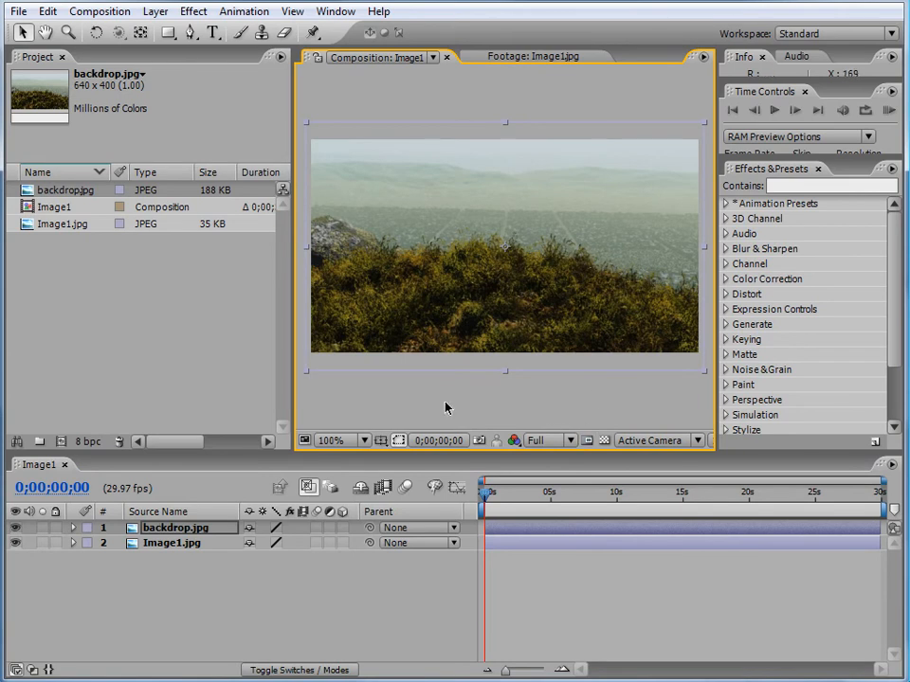
Step: Lower the opacity of the backdrop.jpg layer to 42% so the photo underneath shows through
left_click(73, 528)
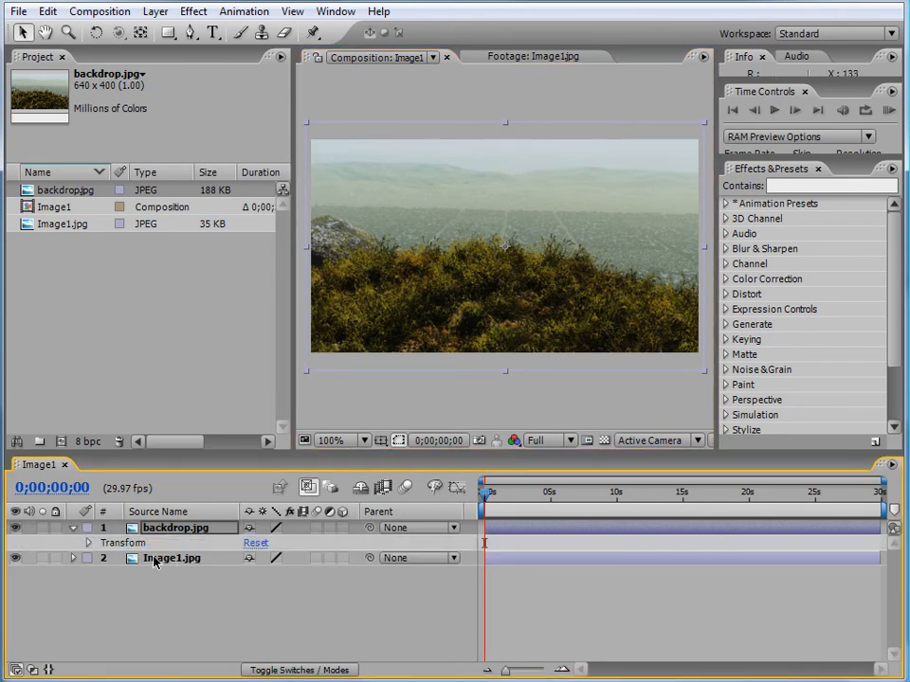
left_click(86, 543)
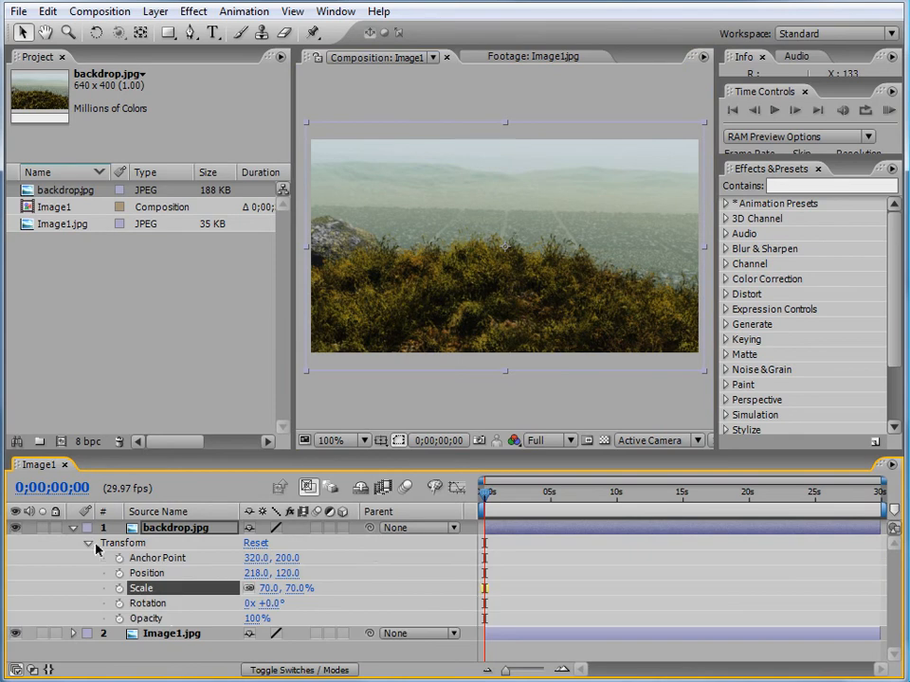
left_click(151, 618)
left_click_drag(254, 618, 196, 613)
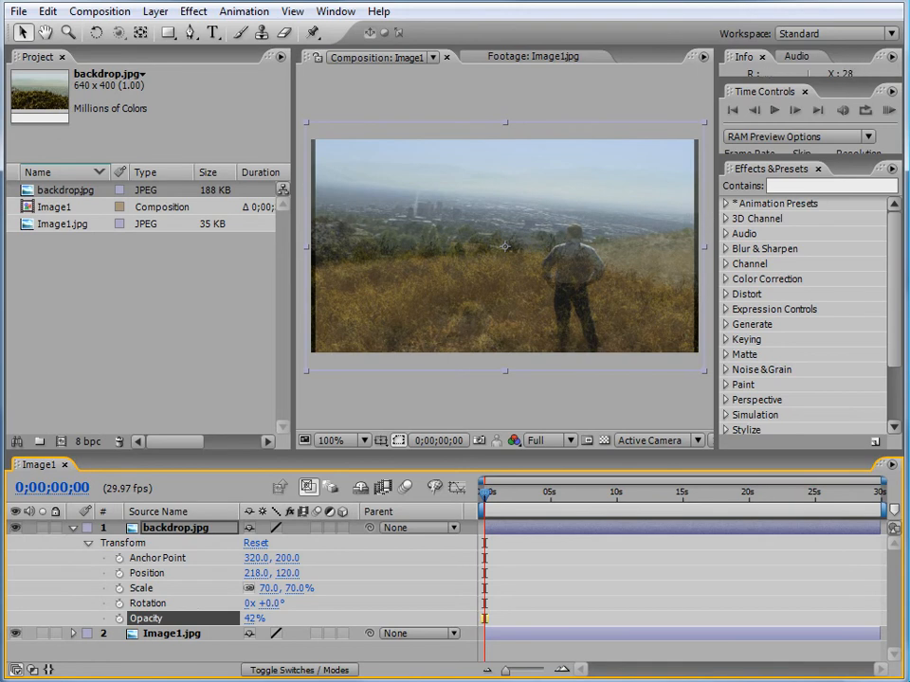
Step: Start a Pen tool mask on the backdrop layer, tracing the man's arm, shoulders, head, other arm and hip down to the thigh
left_click(190, 32)
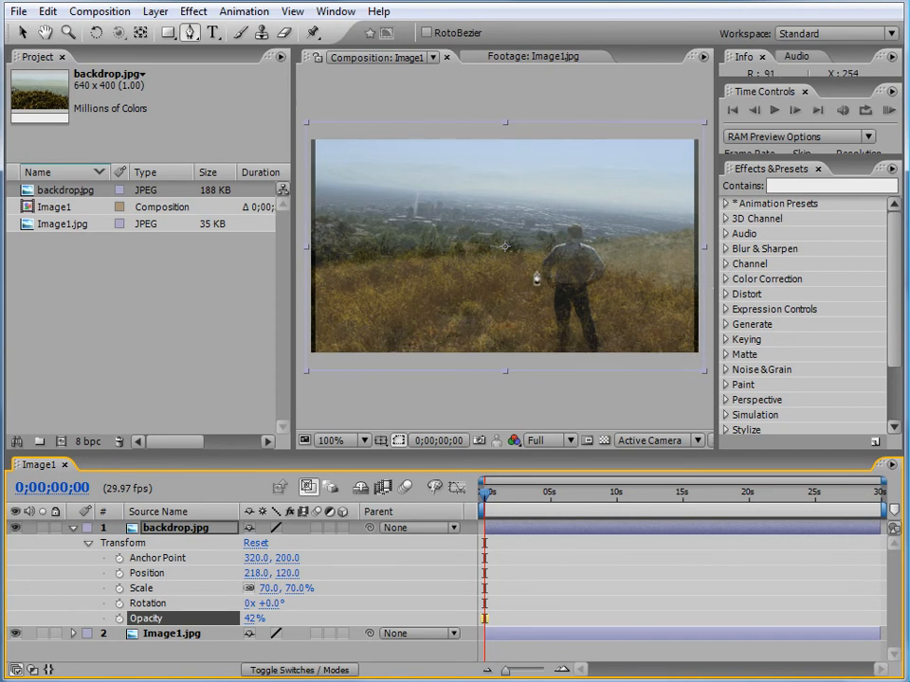
left_click_drag(537, 272, 565, 241)
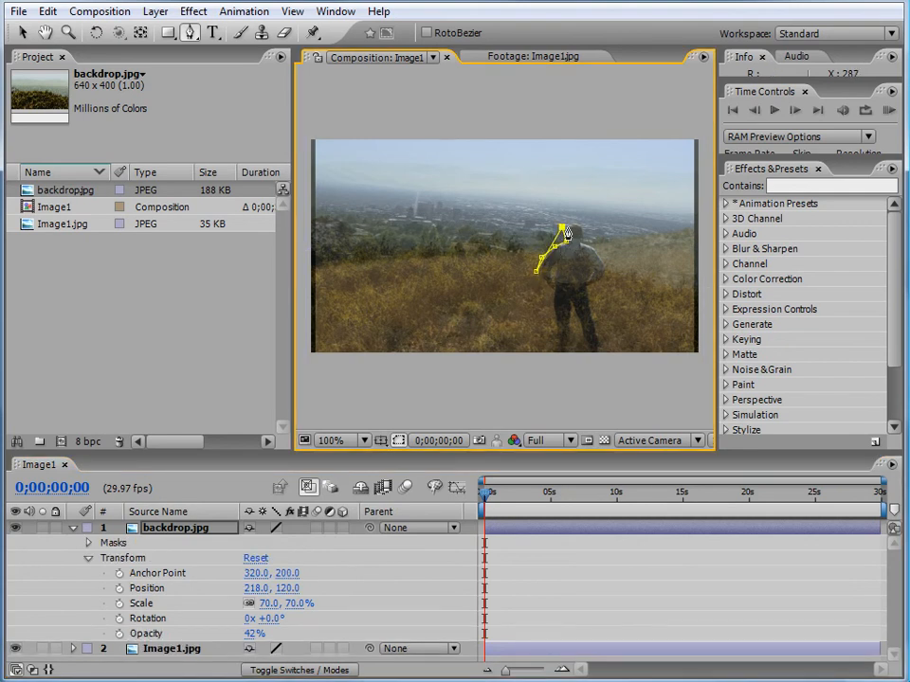
left_click(573, 223)
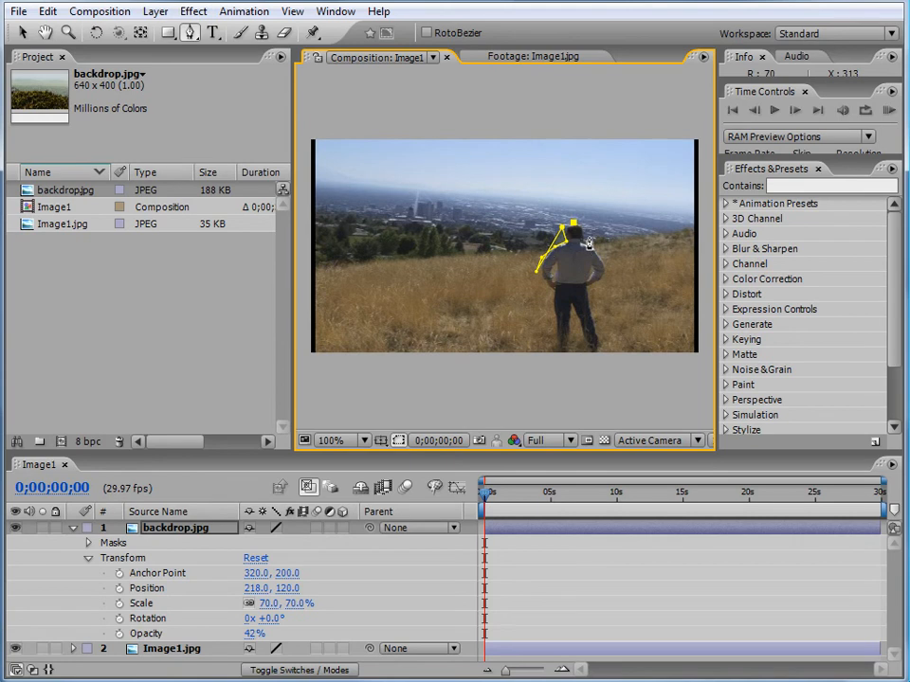
key("ctrl+z")
key("ctrl+z")
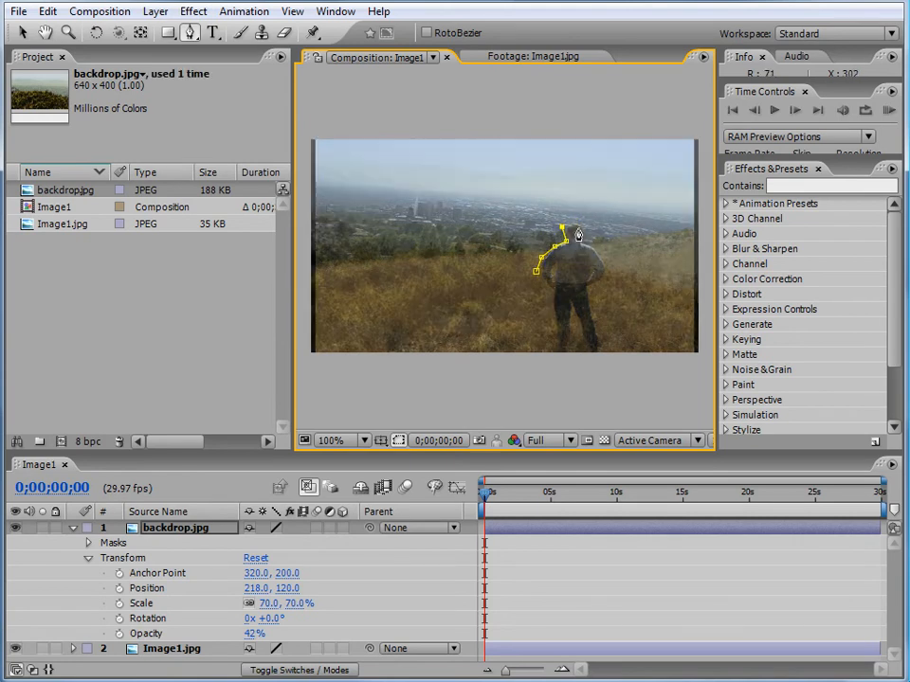
left_click(581, 235)
left_click(581, 243)
left_click(603, 264)
left_click(600, 269)
left_click(595, 280)
left_click(582, 285)
left_click(585, 293)
left_click(588, 306)
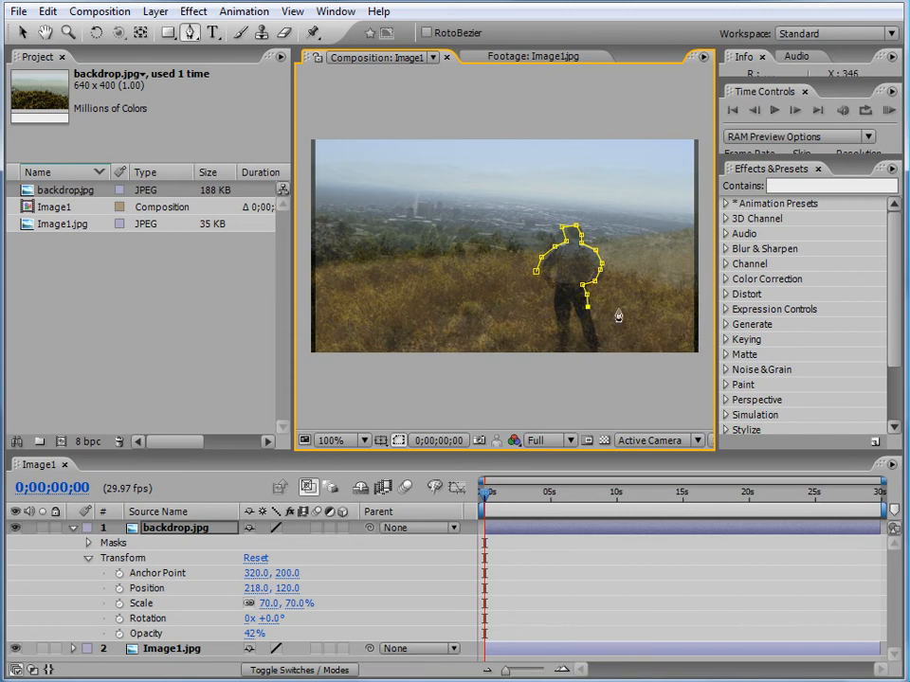
Step: Continue the mask path across the grass and around the outside of the frame, and close it at the man's elbow
left_click(617, 306)
left_click(663, 308)
left_click(703, 302)
left_click(701, 120)
left_click(305, 112)
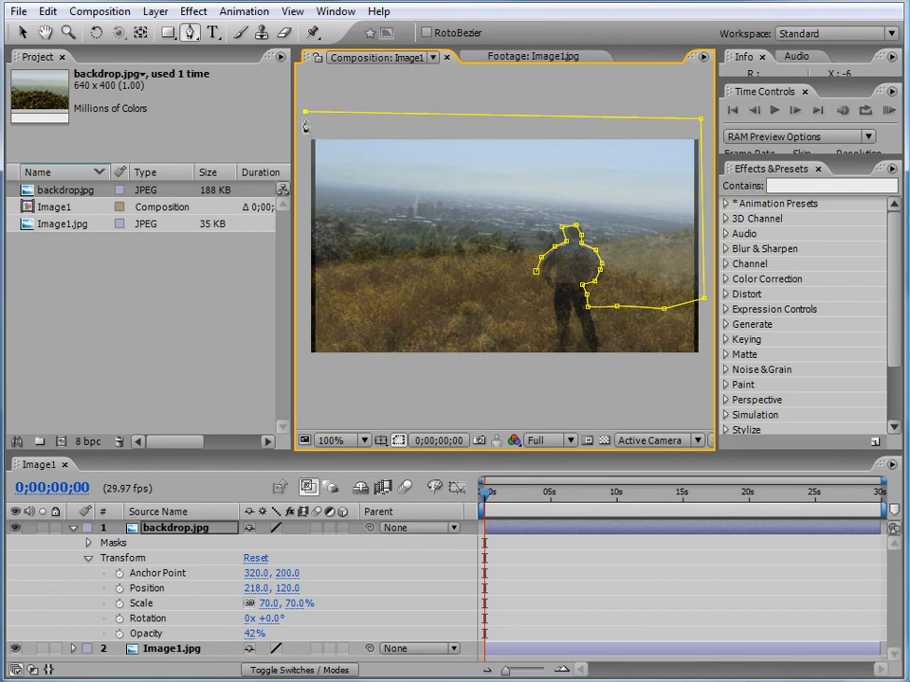
left_click(300, 349)
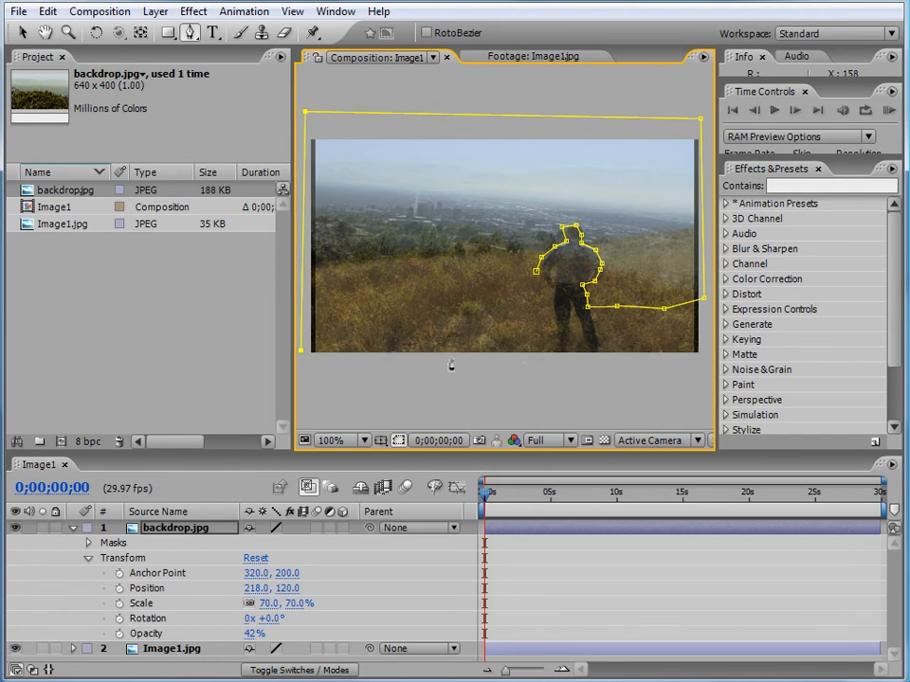
left_click(424, 357)
left_click(501, 325)
left_click(536, 273)
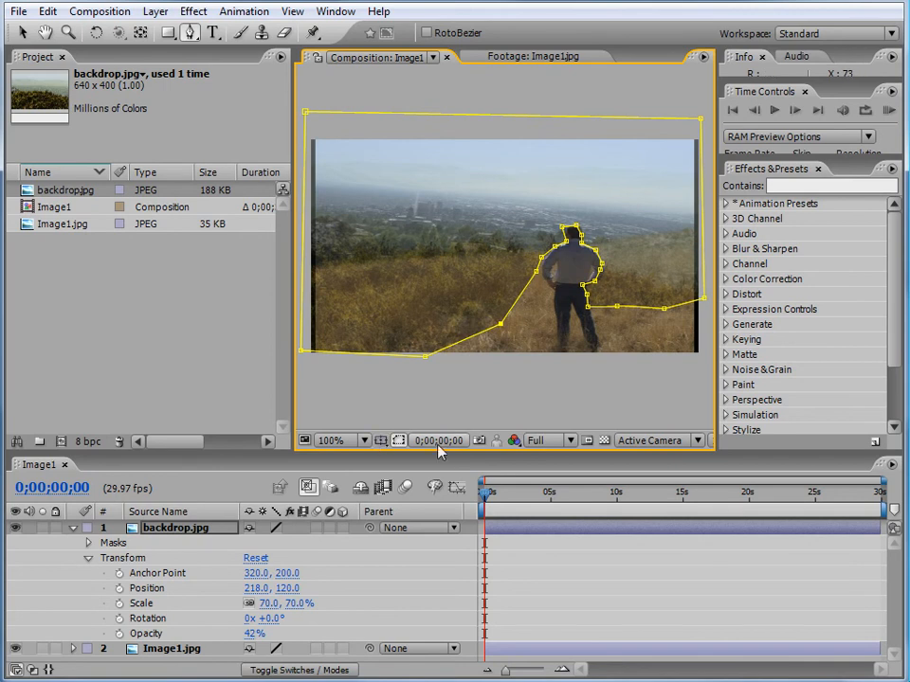
Step: Hide the mask outline in the composition and inspect the masked edges around the man up close
left_click(399, 439)
key("period")
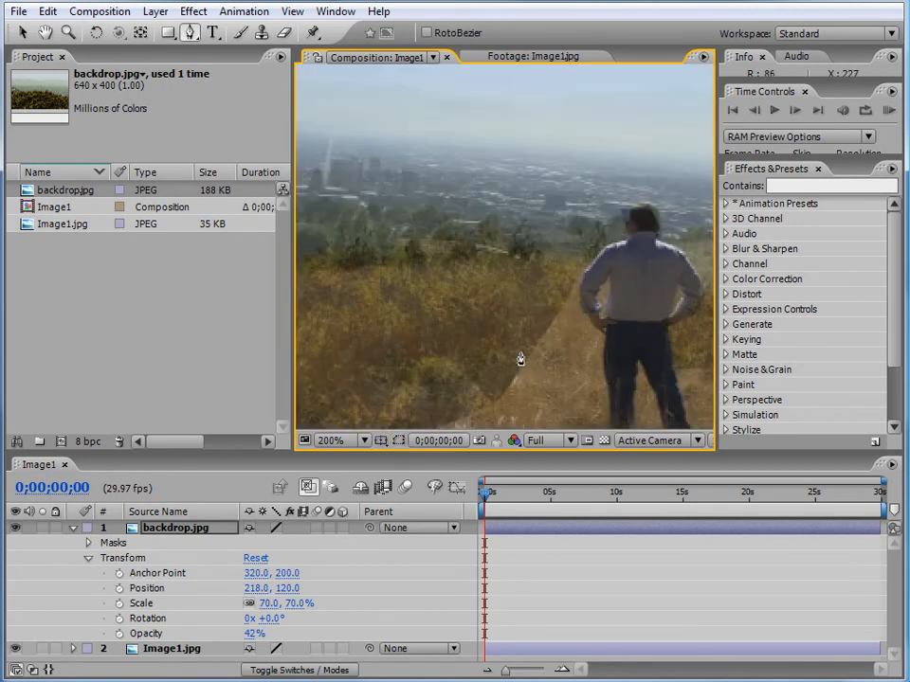
key("comma")
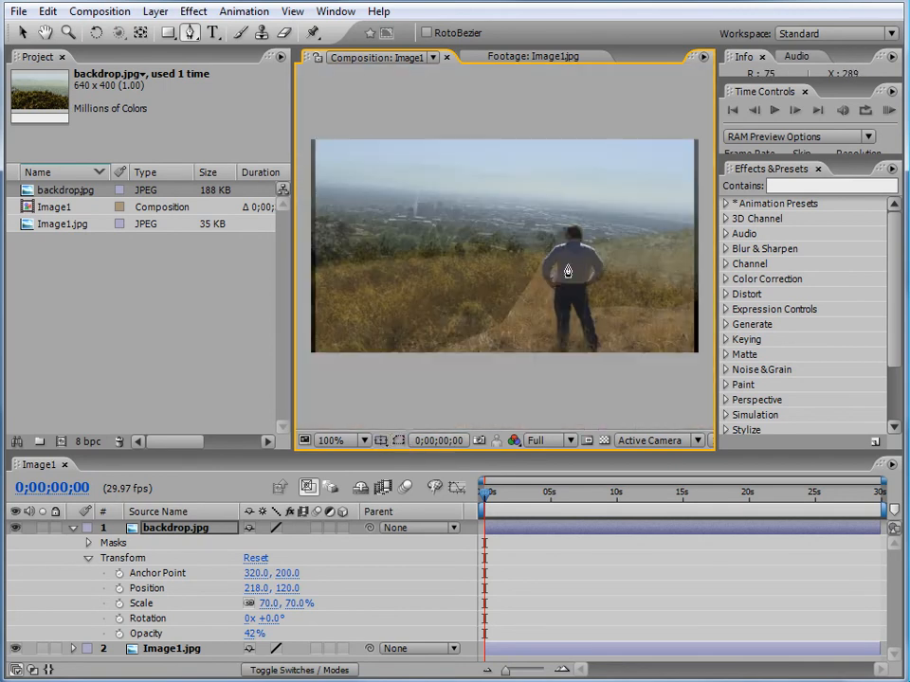
Step: Set the feather of the backdrop layer's Mask 1 to 39 pixels and open its mask opacity for editing
left_click(73, 529)
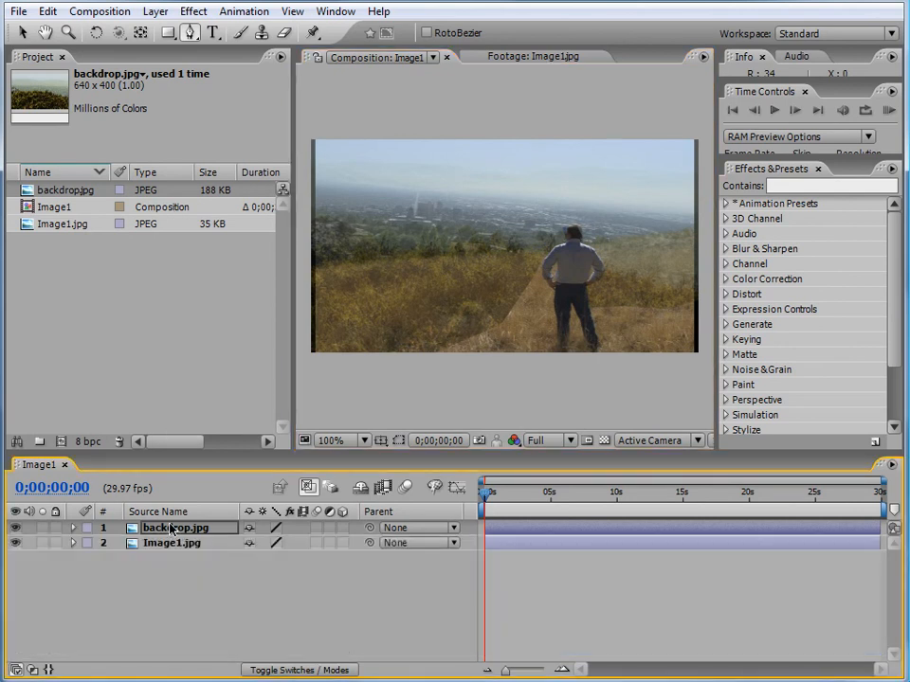
key("m")
key("m")
left_click(185, 559)
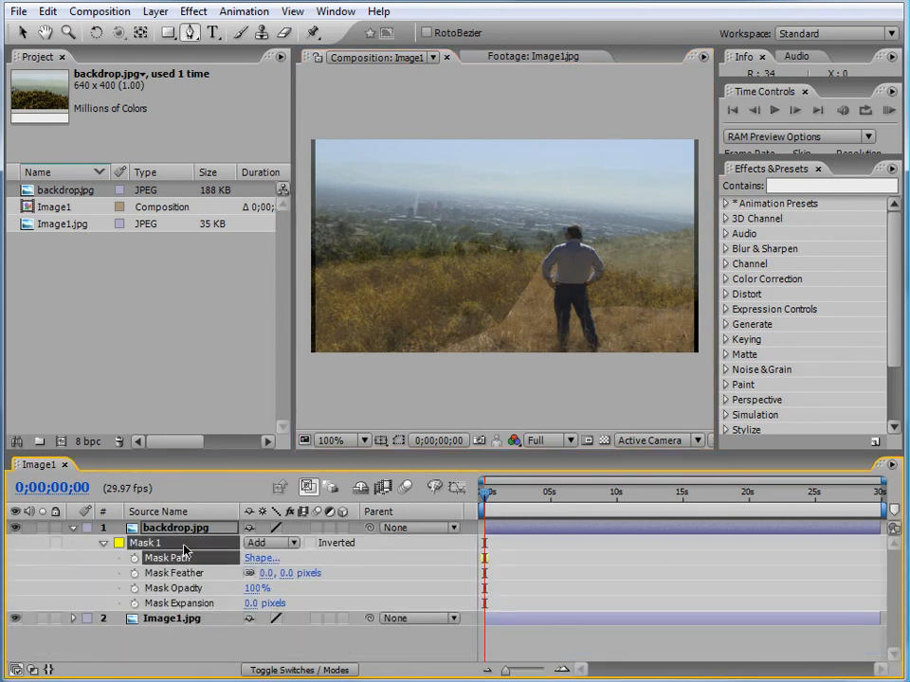
left_click_drag(263, 574, 292, 572)
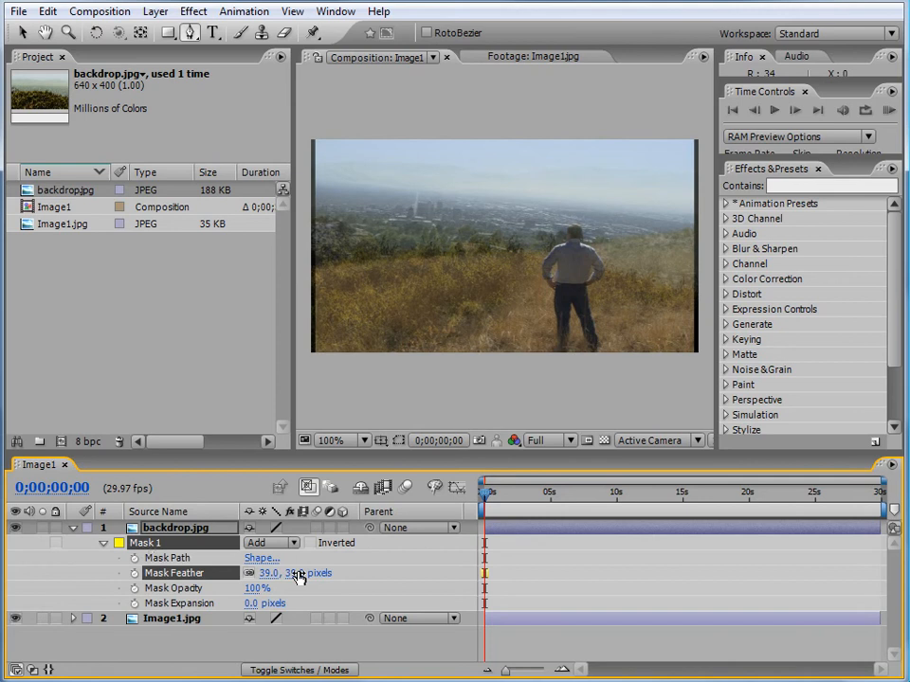
left_click(253, 587)
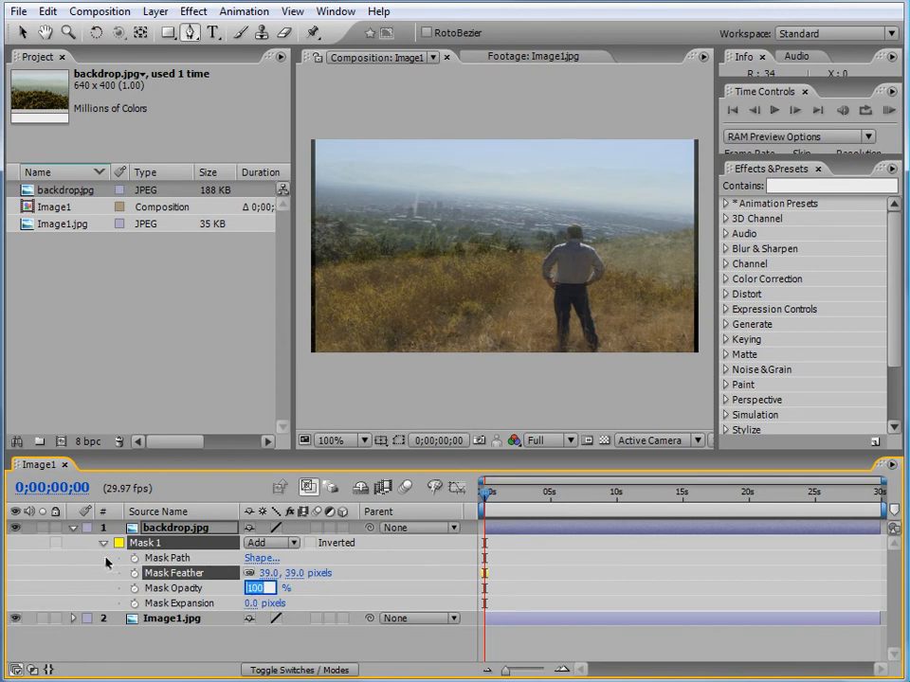
Step: Raise the backdrop layer's opacity to 100% and inspect the blend around the man up close
key("Return")
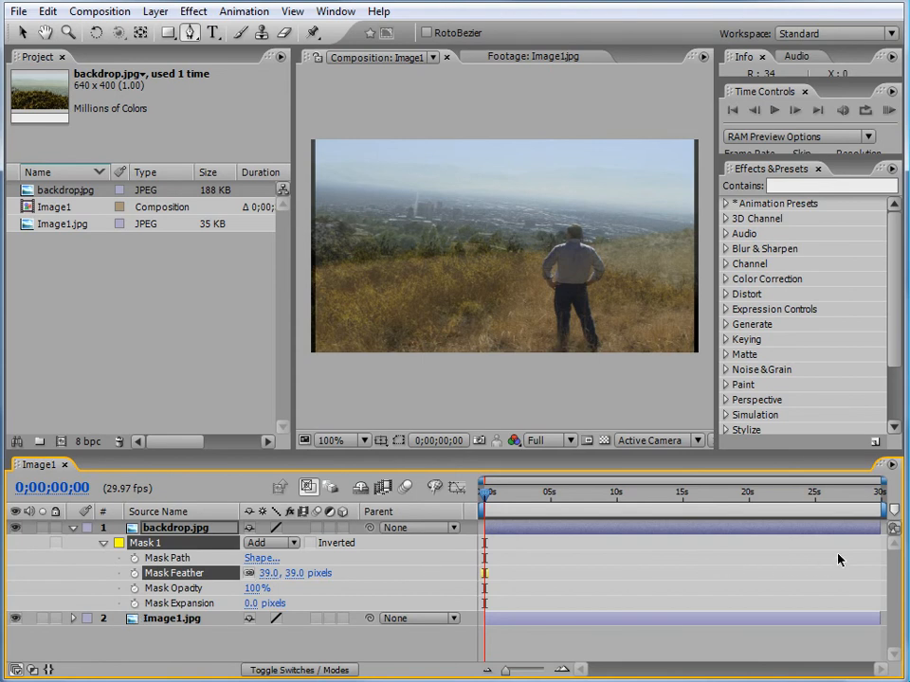
left_click(168, 531)
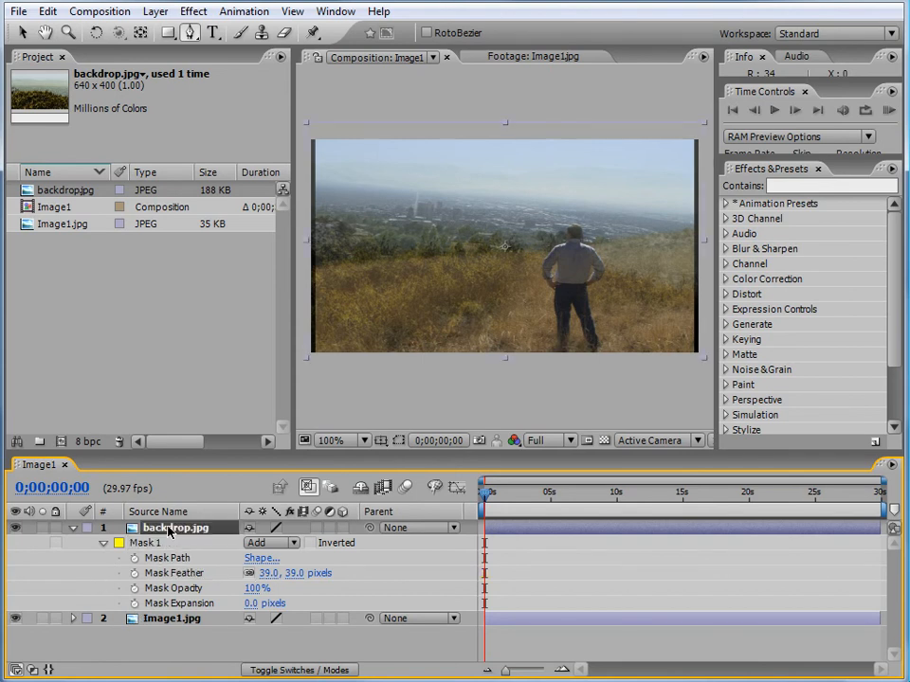
left_click(73, 528)
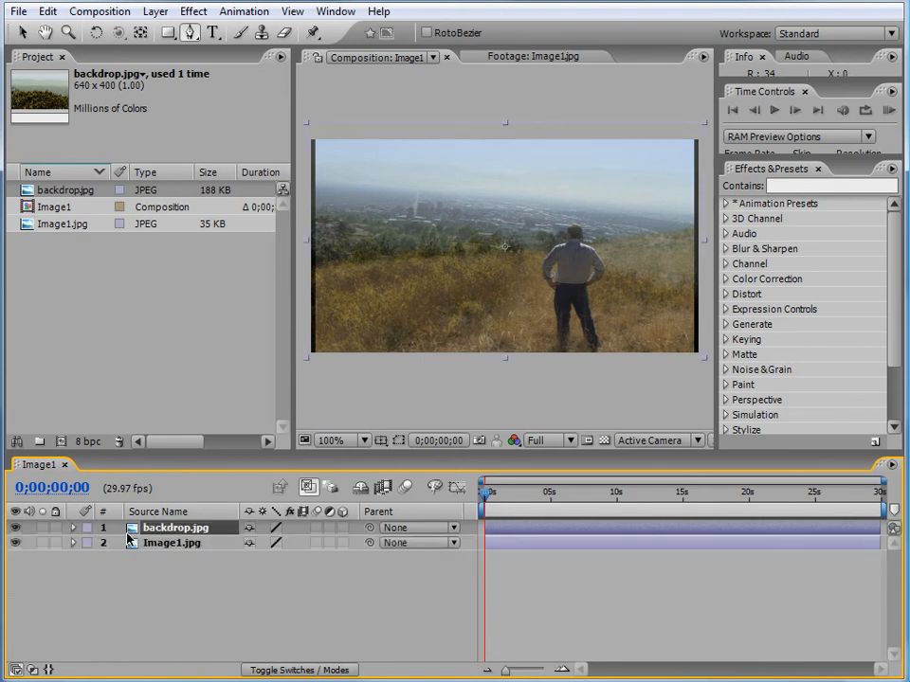
left_click(73, 527)
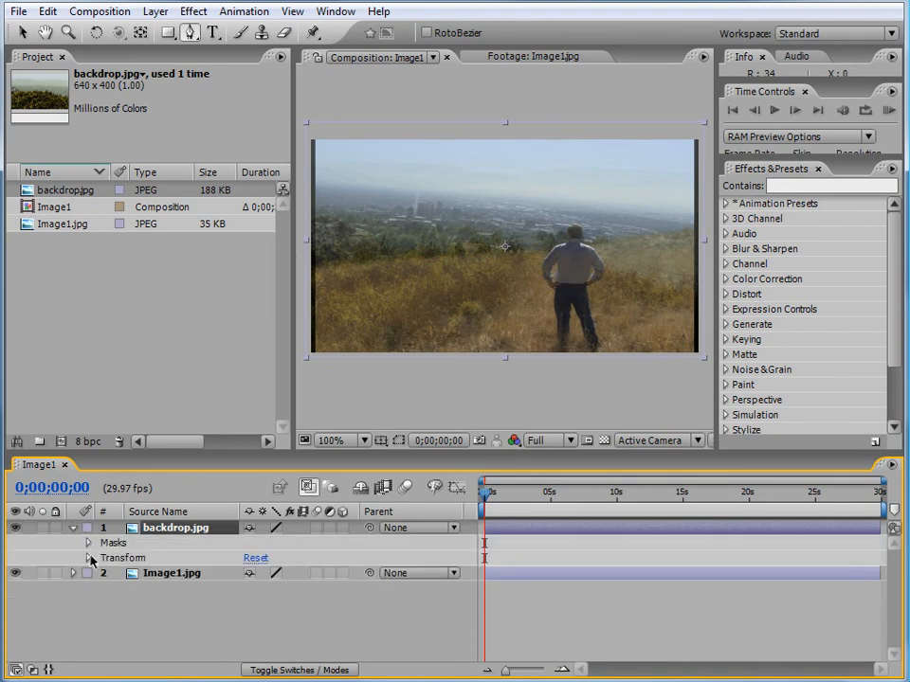
left_click(88, 558)
left_click_drag(250, 633, 394, 642)
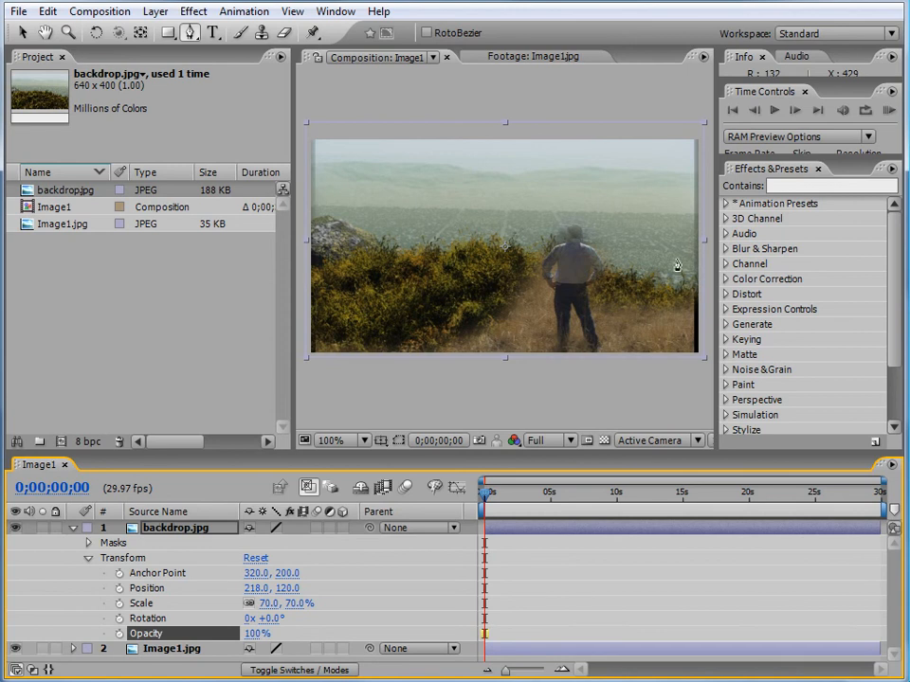
key("period")
key("comma")
key("period")
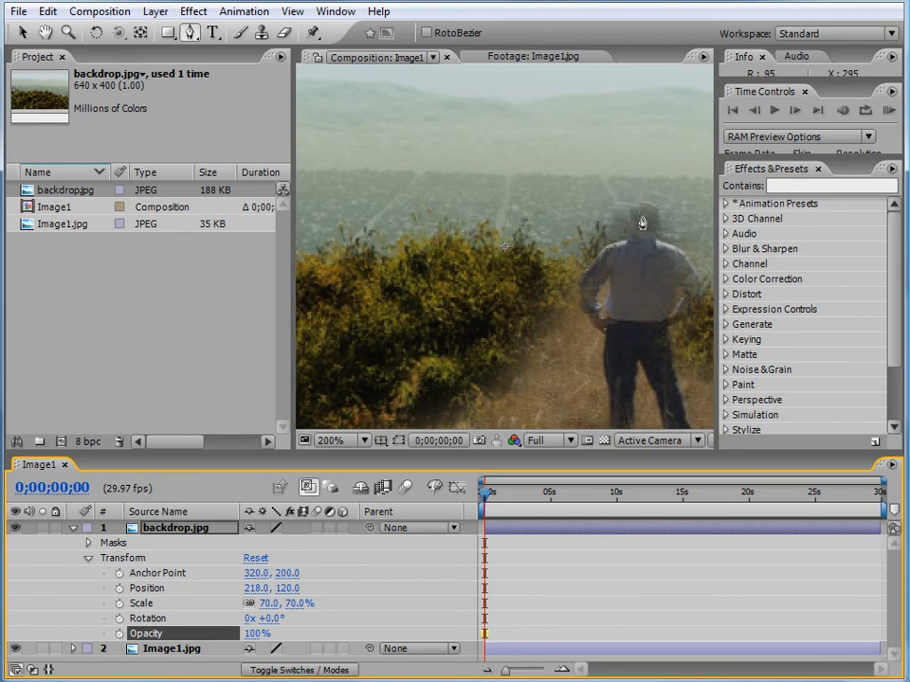
key("comma")
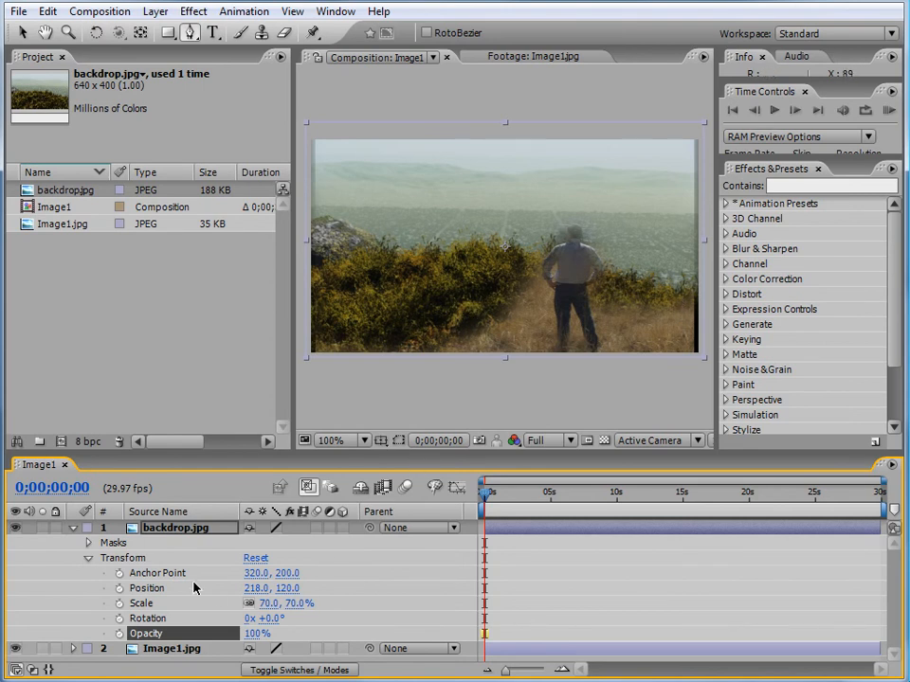
Step: Set the feather of the backdrop layer's Mask 1 to 102 pixels and collapse the layer's properties
left_click(173, 543)
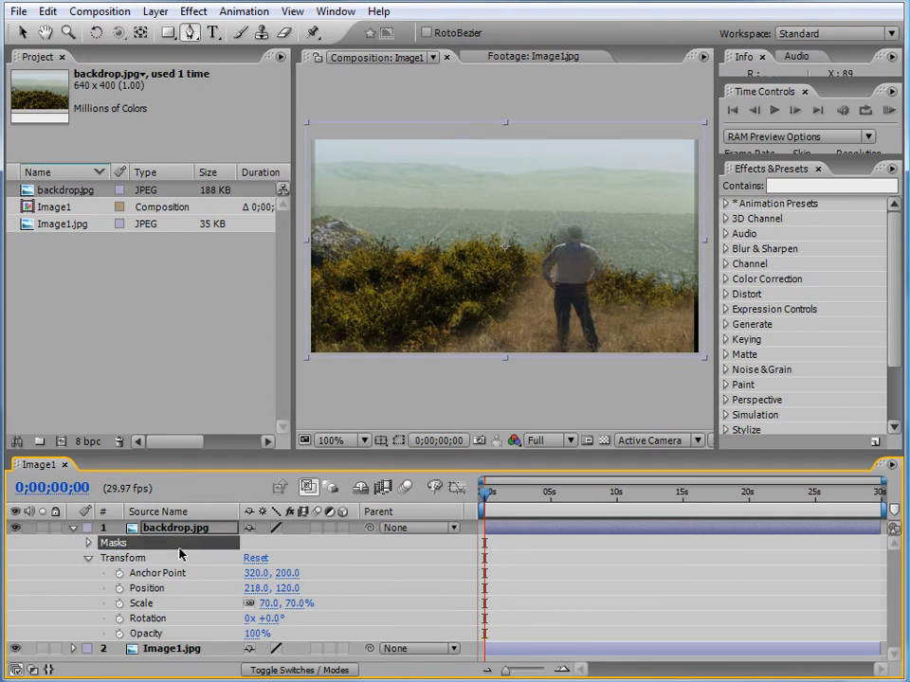
key("m")
key("m")
mouse_move(270, 575)
left_mouse_down()
mouse_move(290, 578)
mouse_move(242, 578)
mouse_move(261, 572)
mouse_move(252, 574)
left_mouse_up()
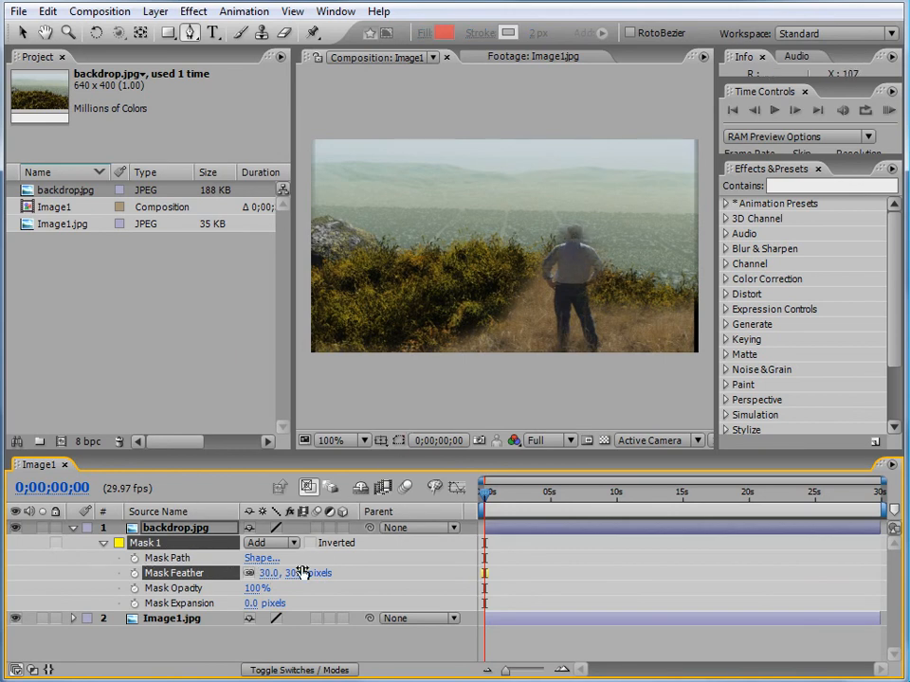
left_click(268, 574)
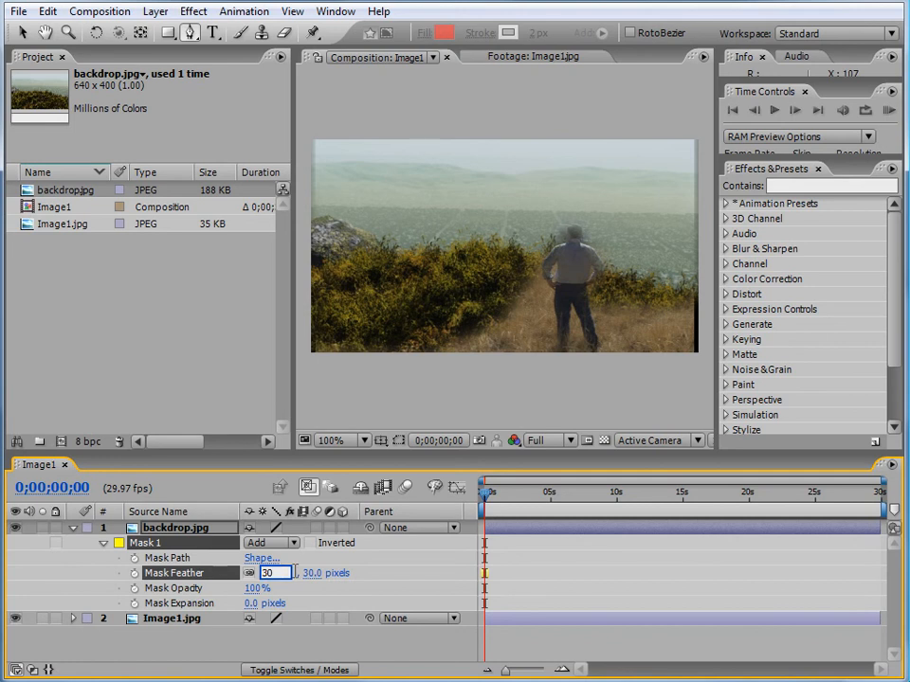
left_click(323, 571)
left_click_drag(287, 574, 349, 573)
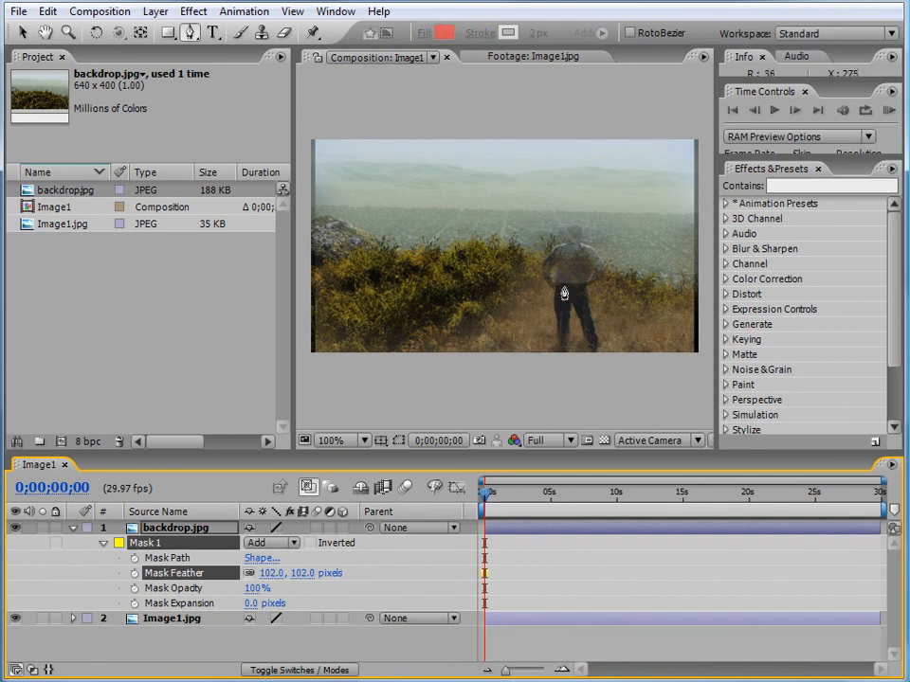
left_click(72, 527)
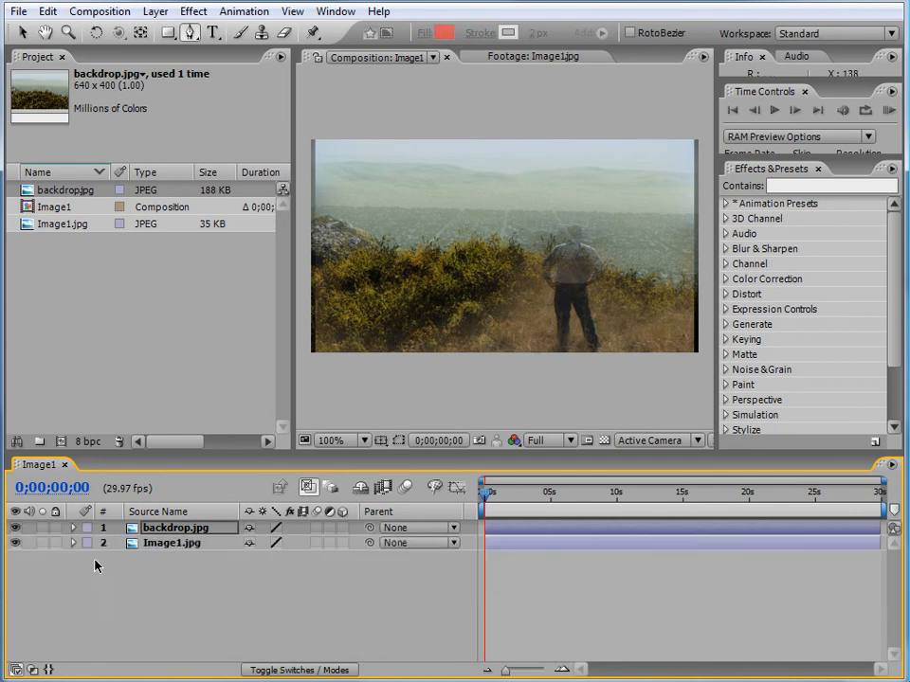
Step: Duplicate the Image1.jpg layer and move the copy above the backdrop layer
left_click(177, 545)
key("ctrl+d")
left_click_drag(180, 544, 188, 525)
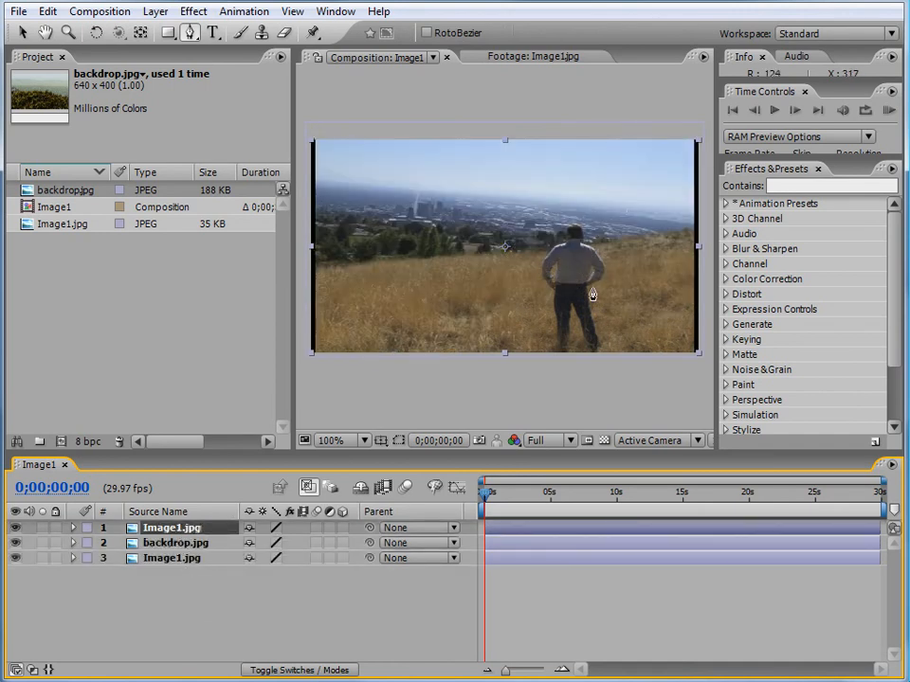
Step: Start a Pen tool mask on the uppermost Image1.jpg layer, tracing from the man's left shoulder around his head to the other side of the neck
key("period")
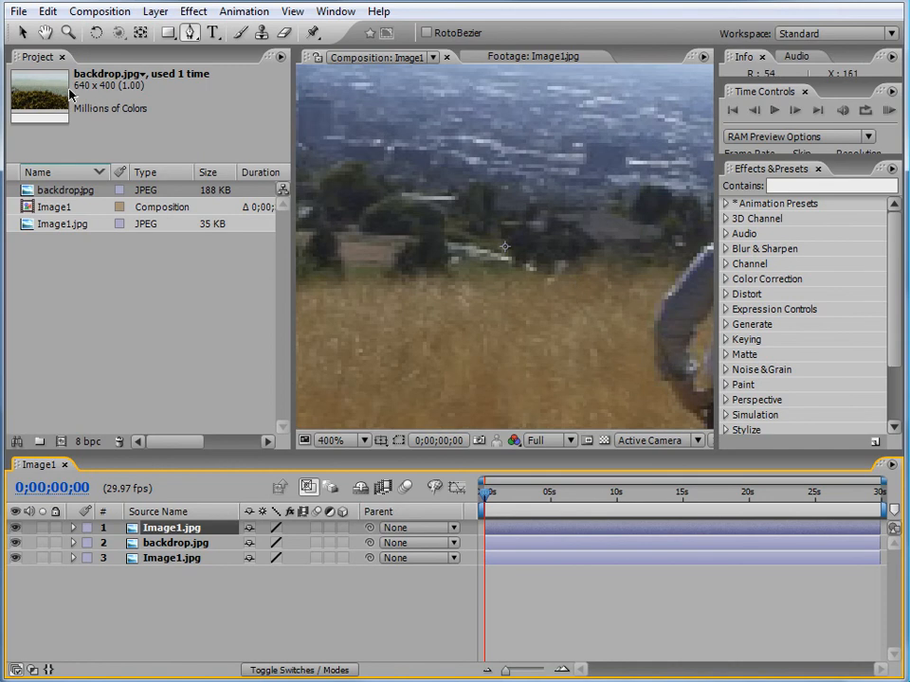
left_click(46, 32)
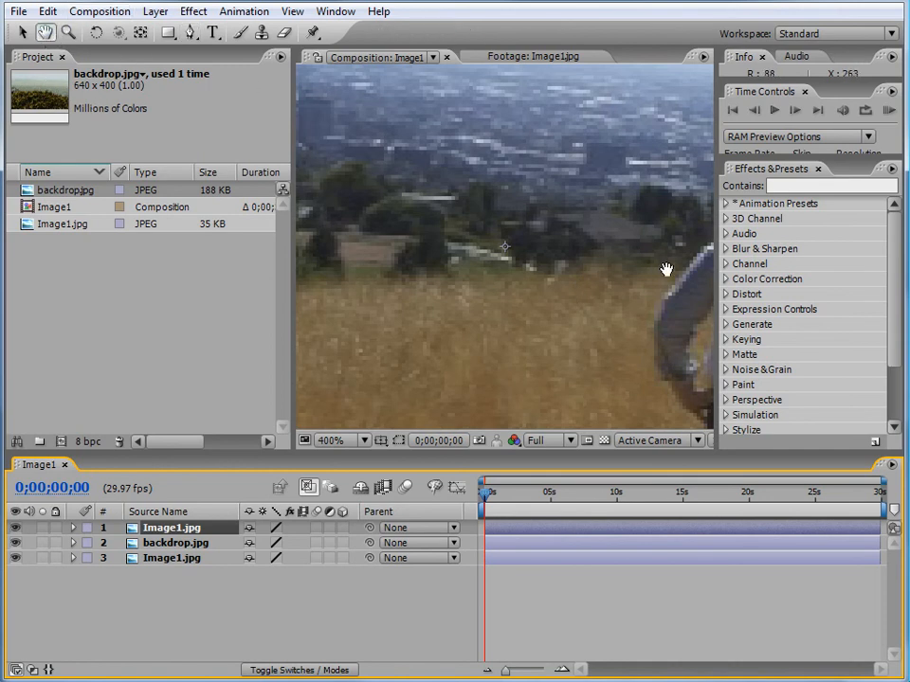
left_click_drag(656, 269, 387, 261)
left_click(190, 34)
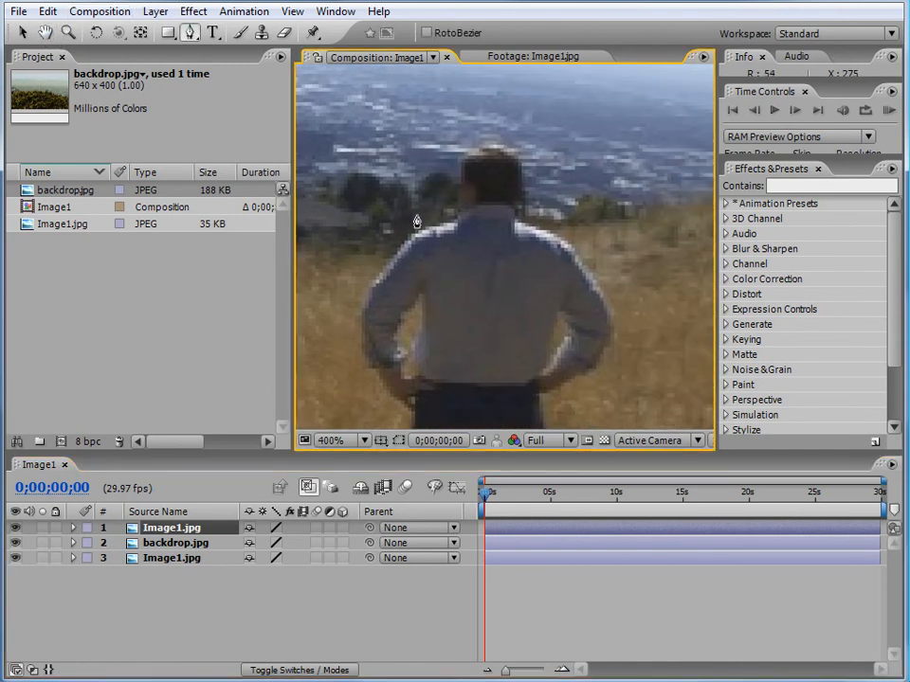
left_click(418, 233)
left_click(450, 221)
left_click(456, 180)
left_click(465, 154)
left_click(514, 152)
left_click(526, 192)
left_click(518, 212)
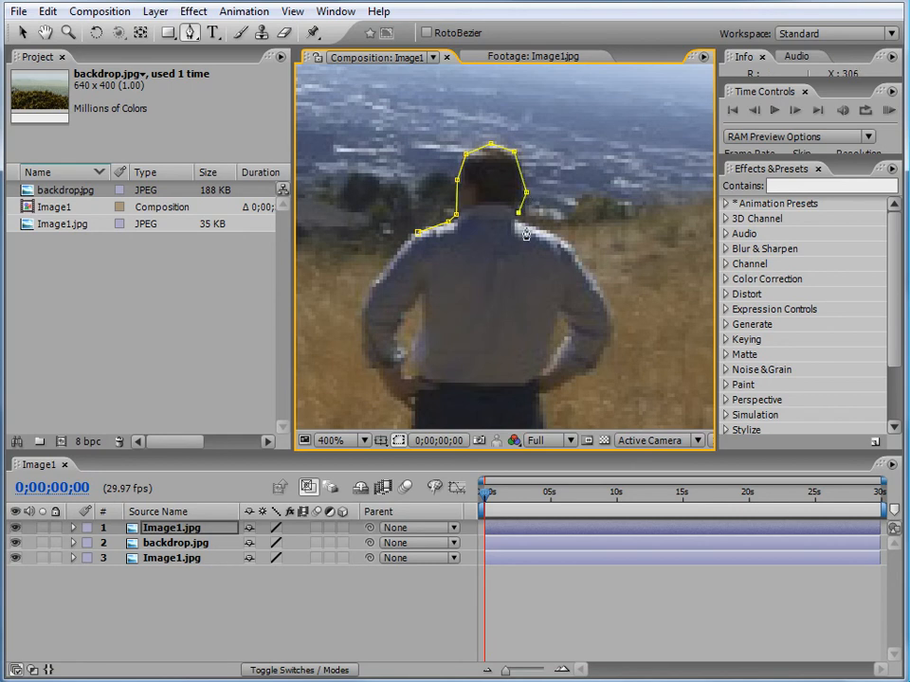
Step: Continue the mask path over the man's right shoulder and around the outside of his right arm to the hip
left_click(585, 274)
left_click(611, 321)
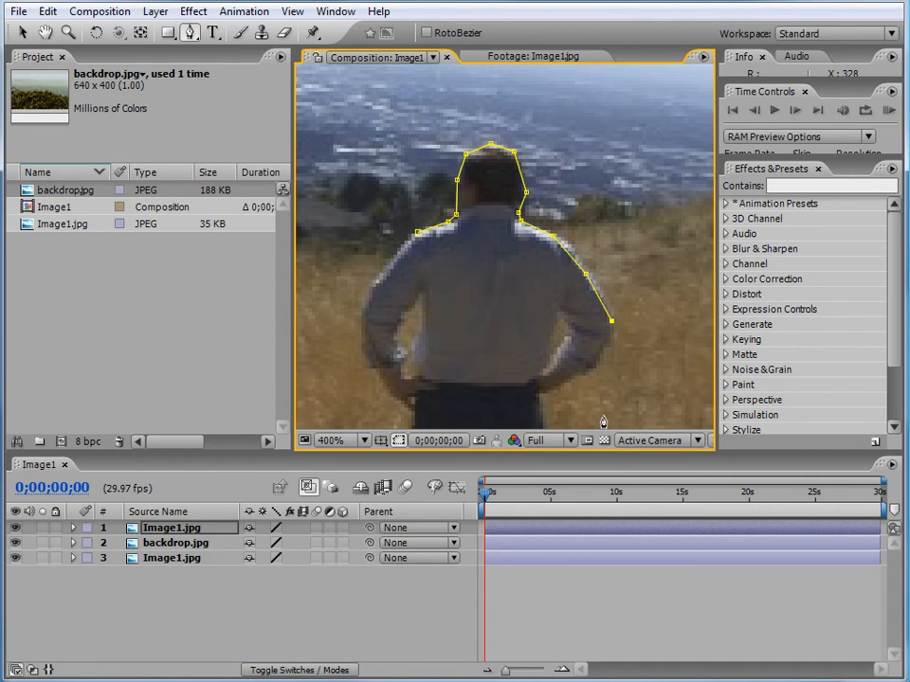
left_click(600, 364)
left_click(553, 386)
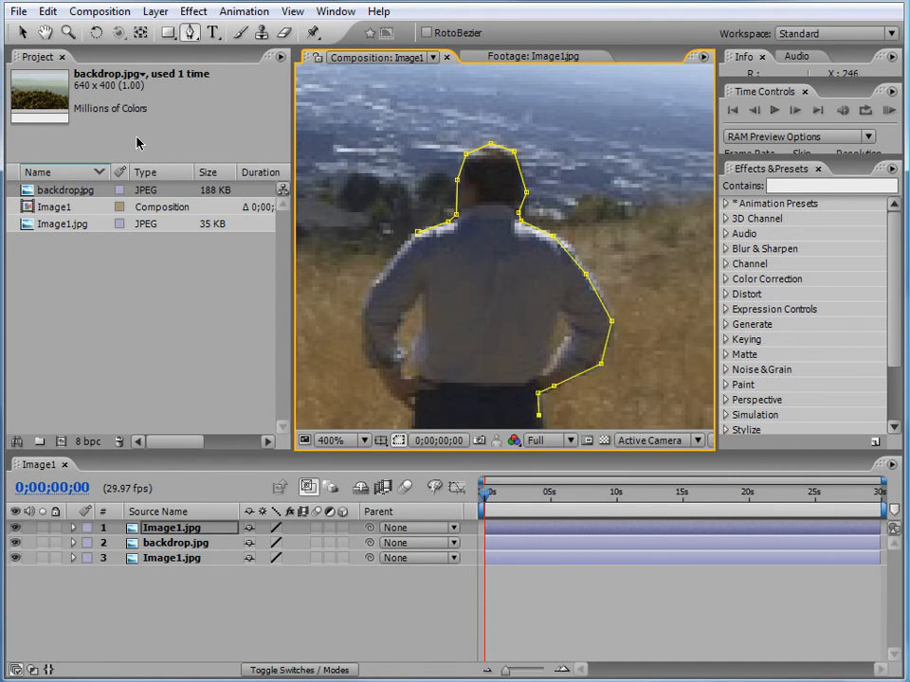
Step: Extend the mask path down the outside of the man's right leg and beneath his foot, just past the image edge
left_click(45, 32)
left_click_drag(680, 350, 641, 73)
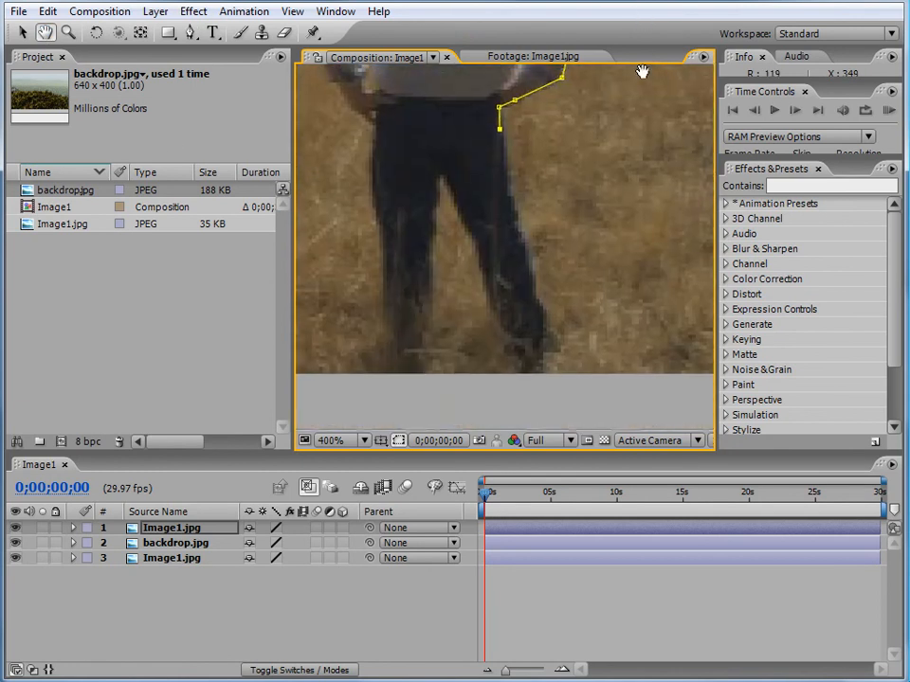
left_click(190, 32)
left_click(513, 222)
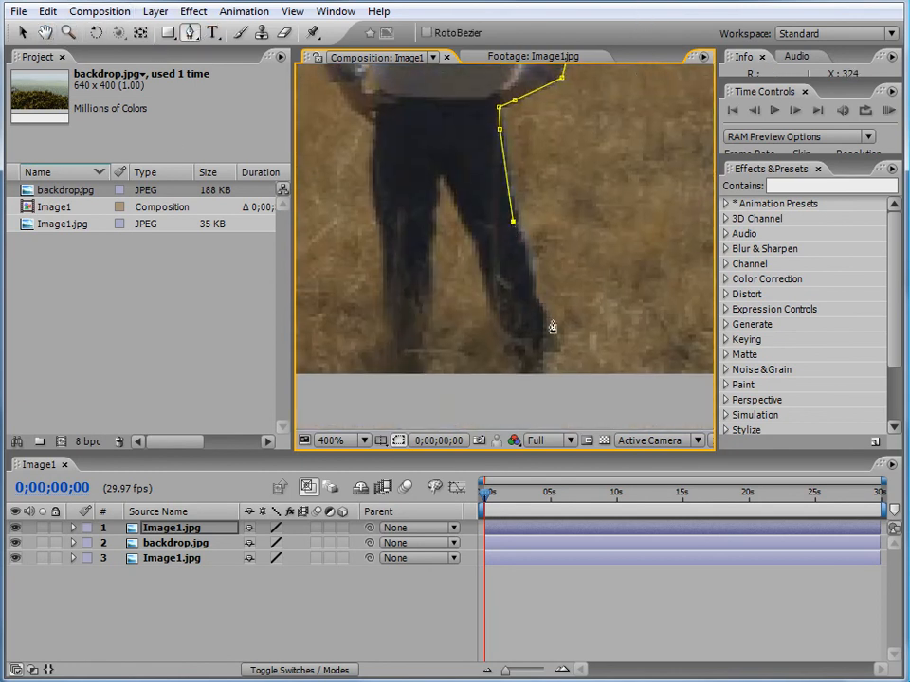
left_click(538, 292)
left_click(554, 368)
left_click(556, 381)
left_click(503, 381)
Step: Trace the mask path up the inside of the right leg to the crotch and down the inside of the left leg
left_click(504, 342)
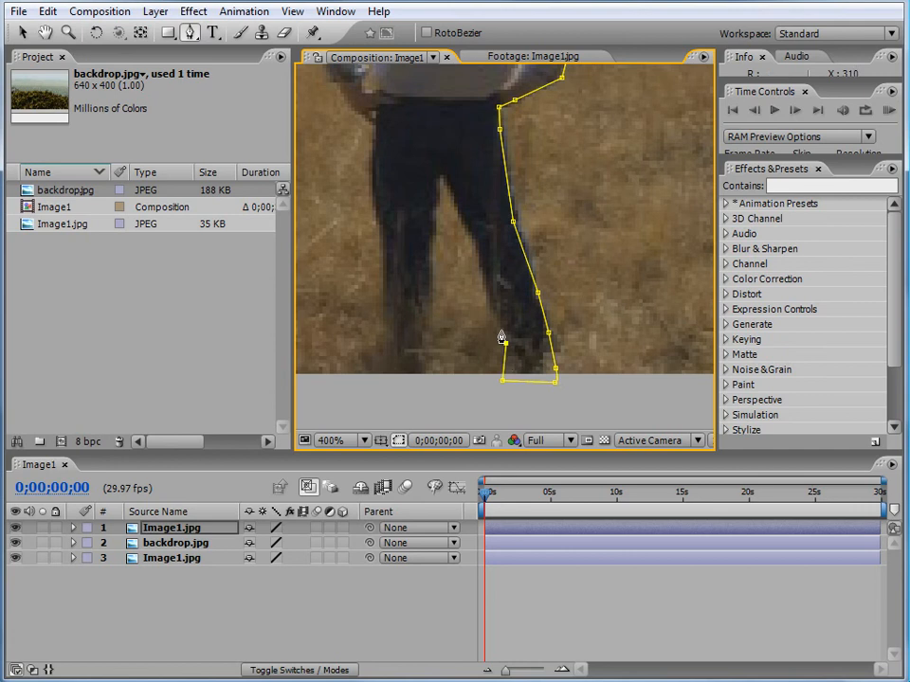
left_click(482, 264)
left_click(473, 236)
left_click(439, 178)
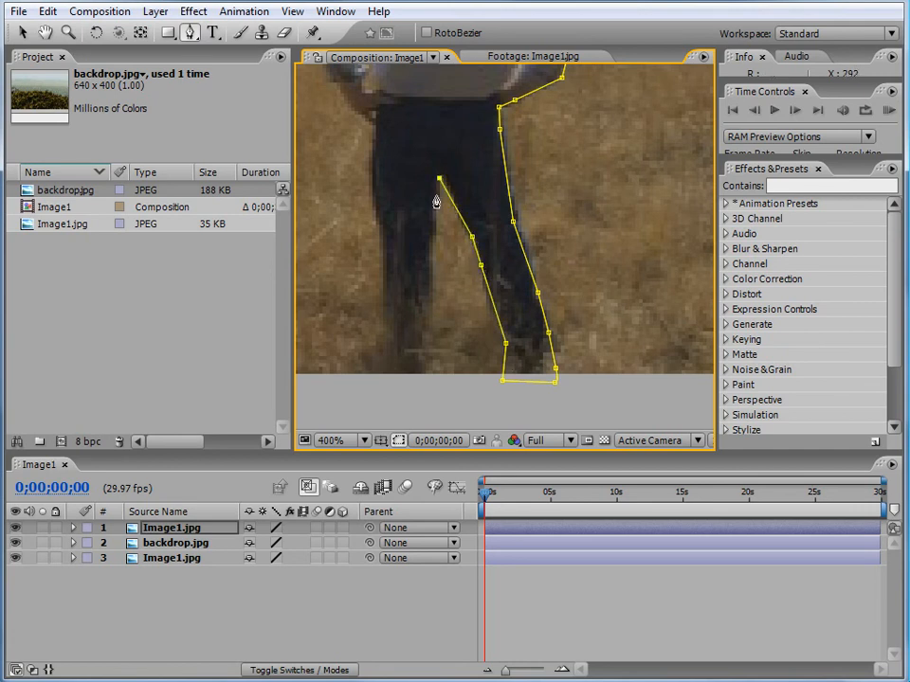
left_click(432, 266)
left_click(429, 323)
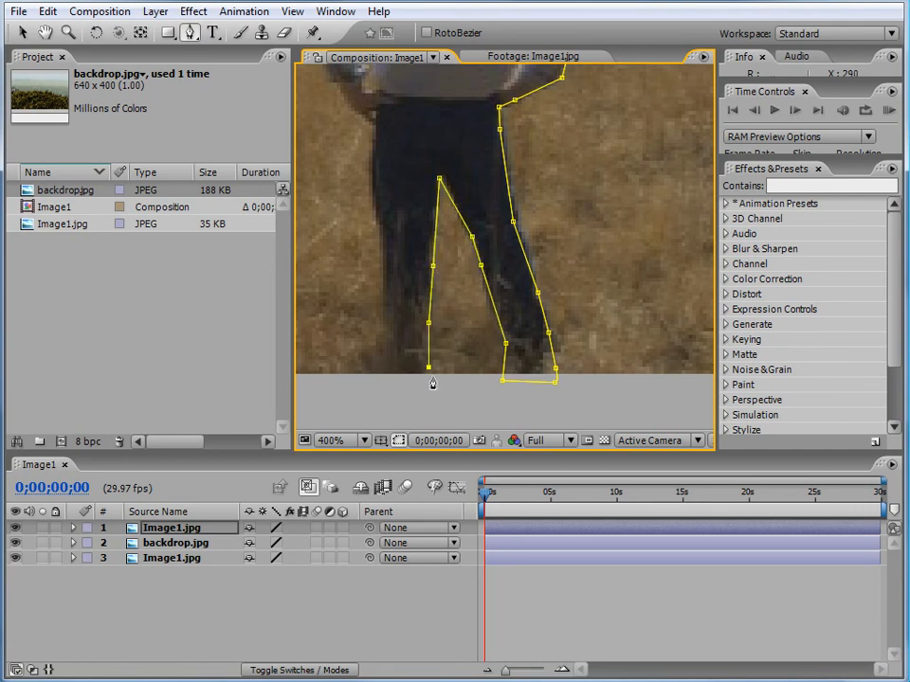
Step: Continue the mask path around the left foot and up the outside of the left leg to the man's hip and hand
left_click(422, 384)
left_click(390, 365)
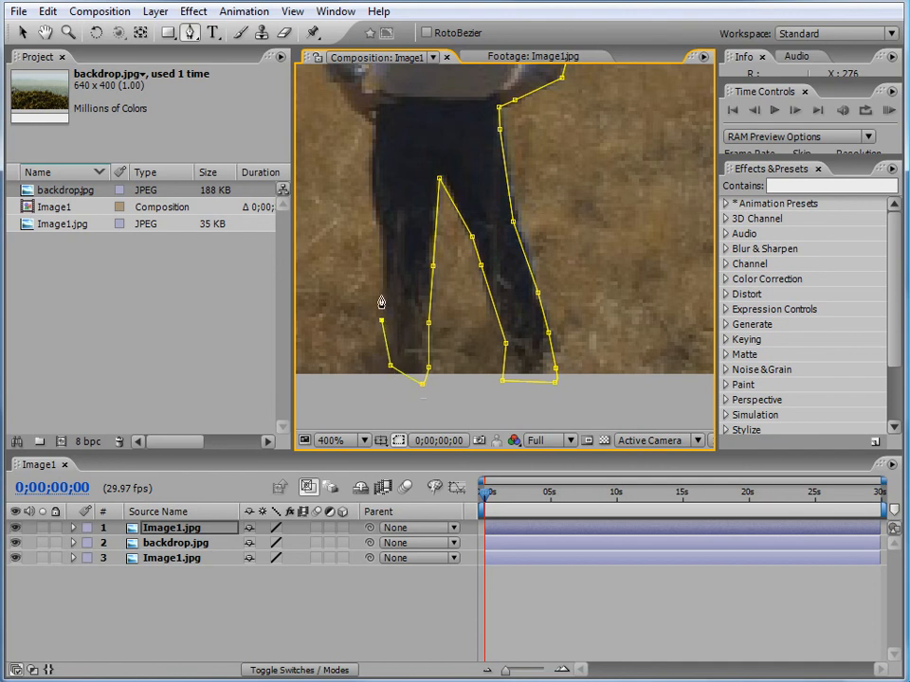
left_click(386, 261)
left_click(368, 200)
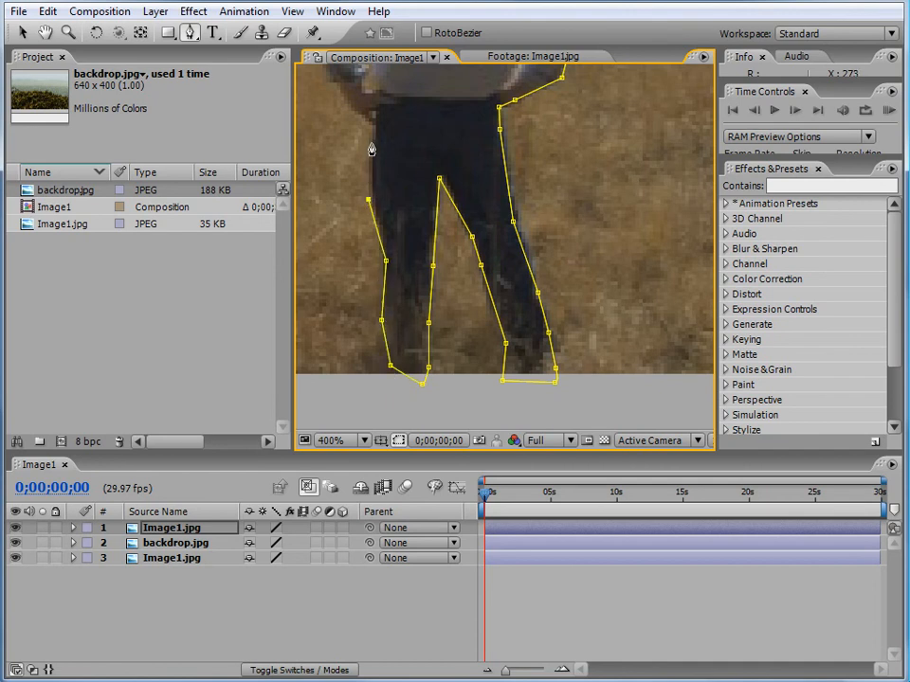
left_click(373, 147)
left_click_drag(375, 133, 380, 133)
left_click(347, 106)
Step: Trace the mask path up the outside of the man's left arm and close it at the starting point on the shoulder
left_click(44, 32)
left_click_drag(485, 152, 594, 413)
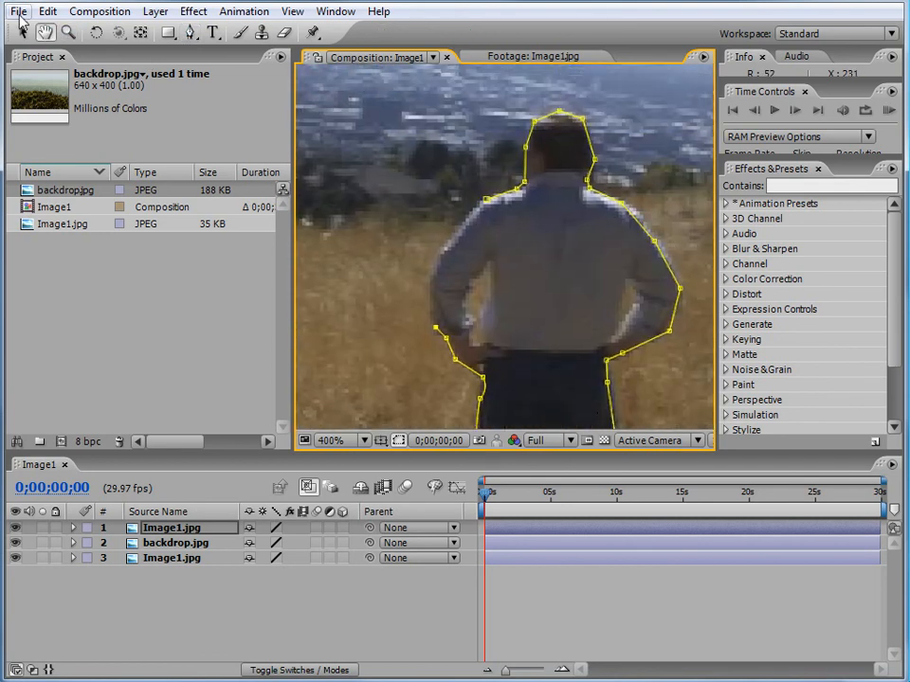
left_click(190, 32)
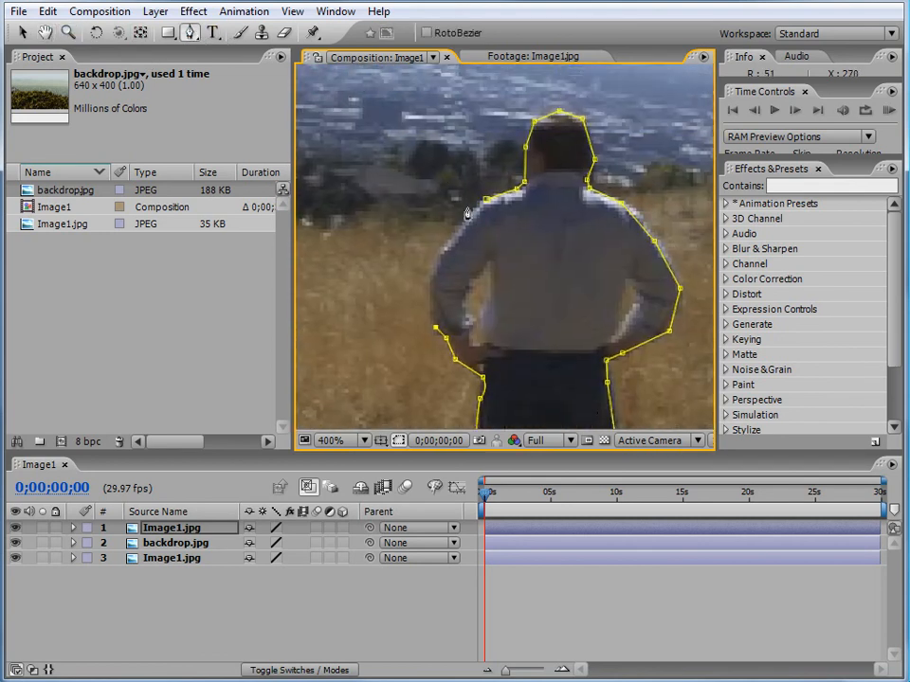
left_click(429, 280)
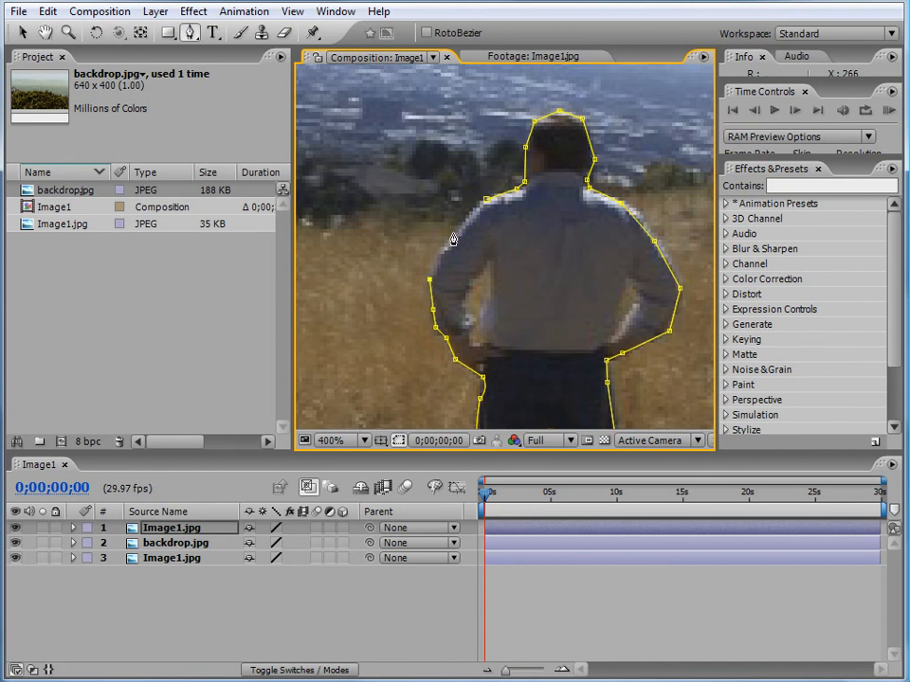
left_click(473, 205)
left_click(487, 199)
Step: Draw a second closed mask around the gap between the man's left arm and his torso
left_click(492, 262)
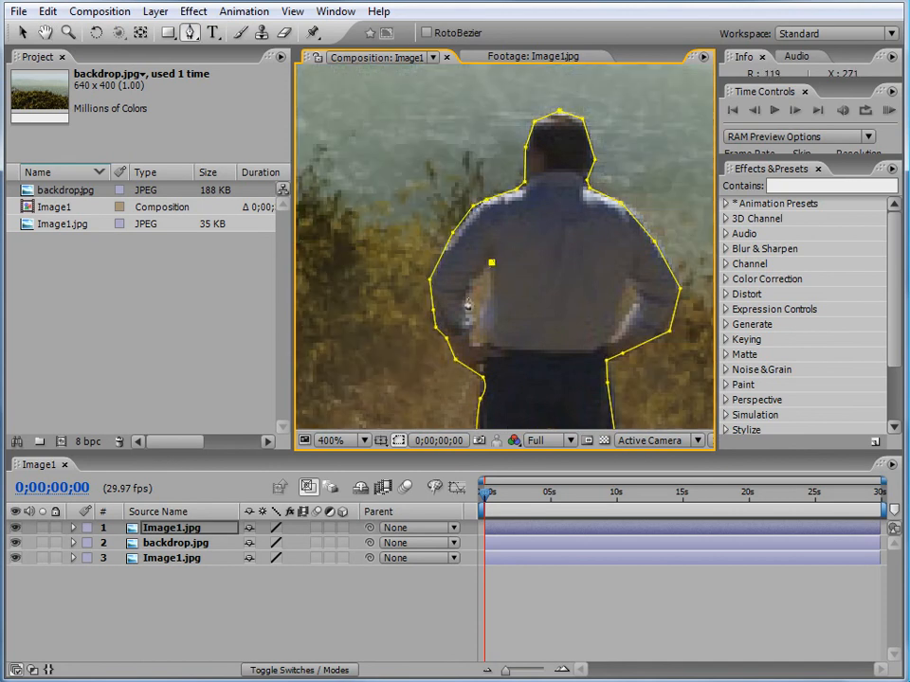
left_click(471, 286)
left_click(464, 310)
left_click(467, 320)
left_click(492, 263)
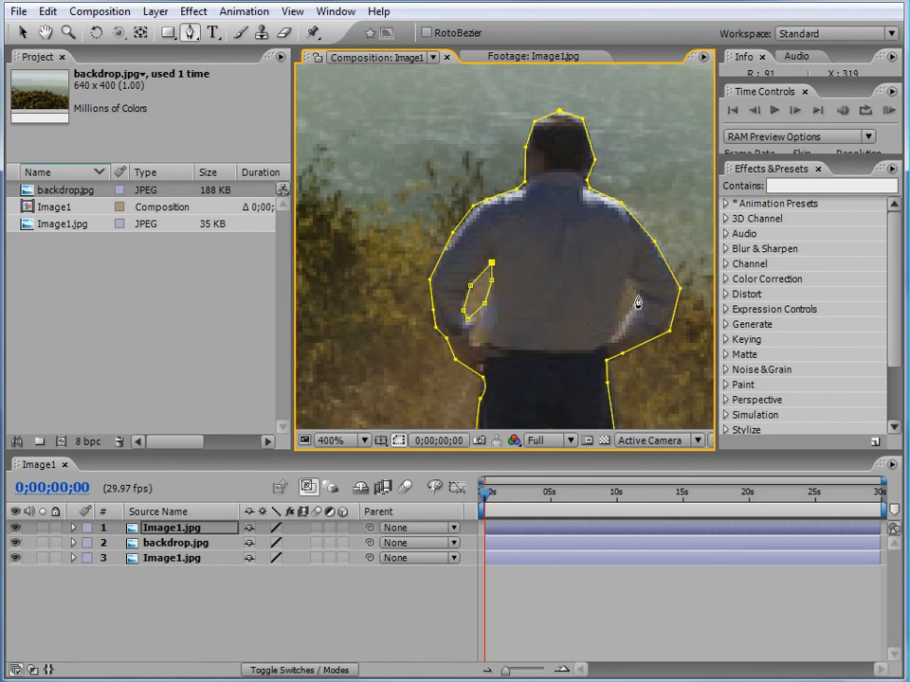
Step: Trace a third mask around the gap between the man's right arm and his torso
left_click(629, 281)
left_click(636, 297)
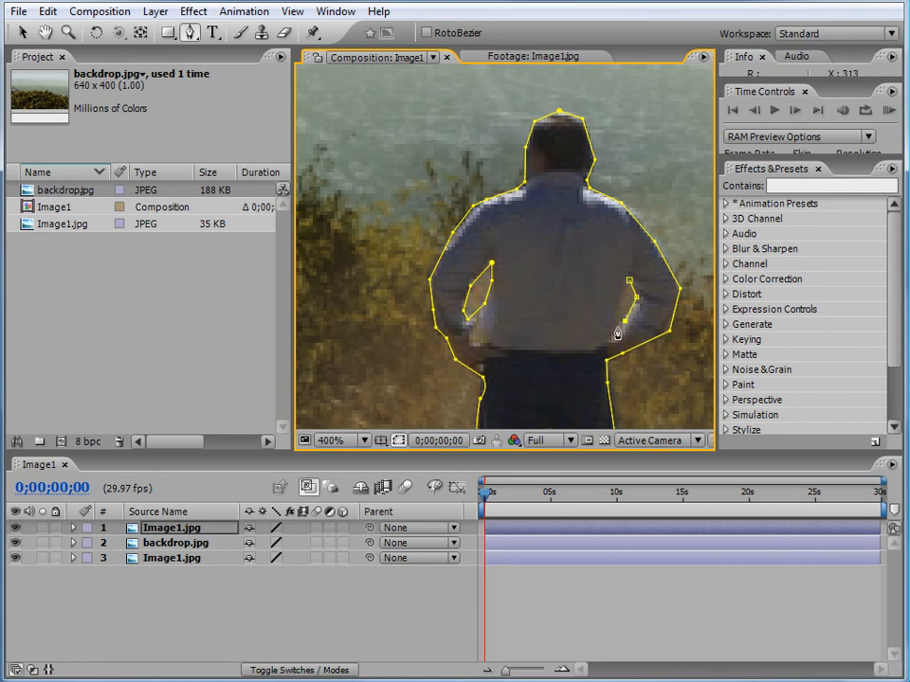
left_click(613, 332)
left_click(618, 306)
Step: Hide the mask outlines in the composition and inspect the cut-out man against the backdrop at several magnifications
left_click(398, 440)
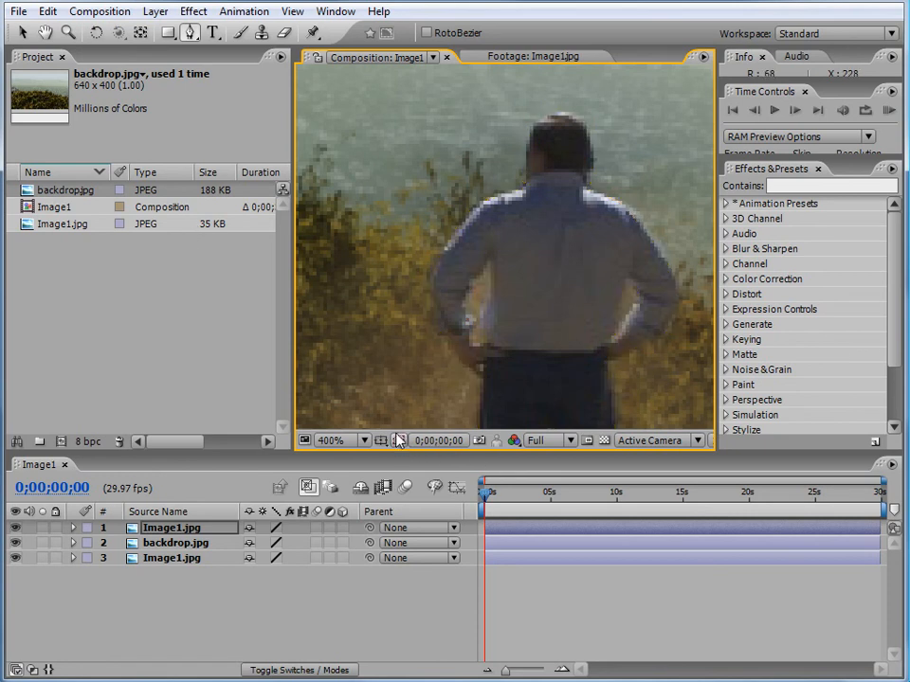
scroll(565, 290, "down", 2)
scroll(565, 290, "up", 1)
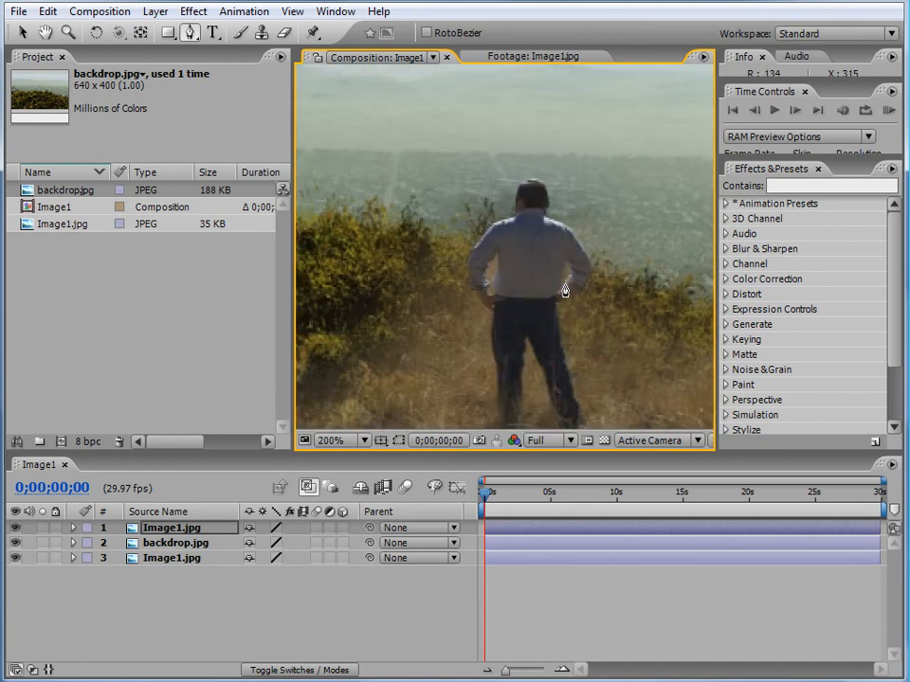
scroll(564, 290, "down", 1)
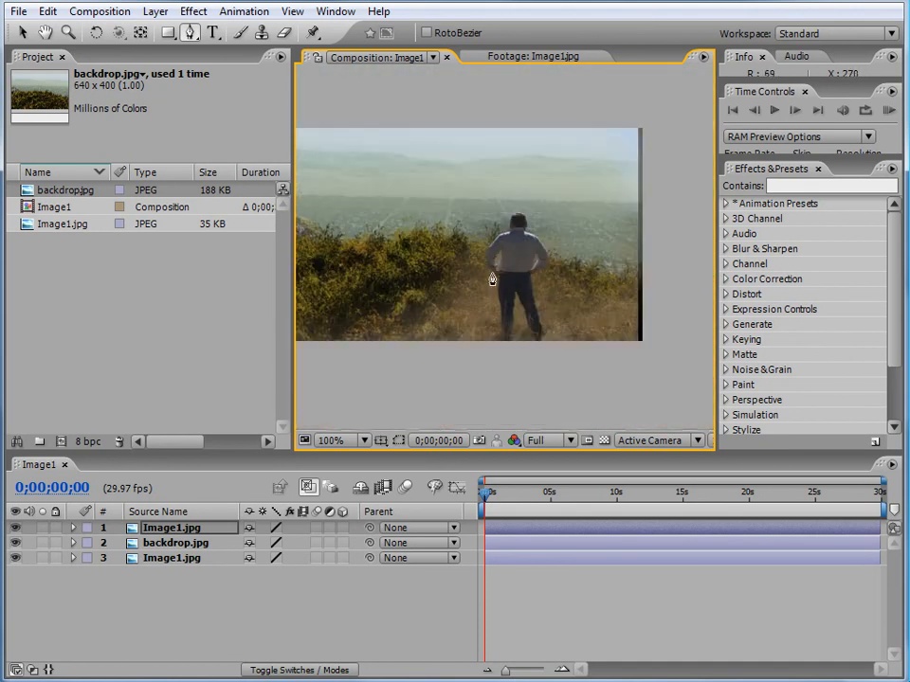
Step: Select the man cut-out, backdrop and original Image1.jpg layers together and scale them up until they extend past the composition frame
scroll(487, 302, "up", 1)
scroll(490, 300, "down", 1)
left_click(45, 32)
left_click_drag(420, 278, 479, 321)
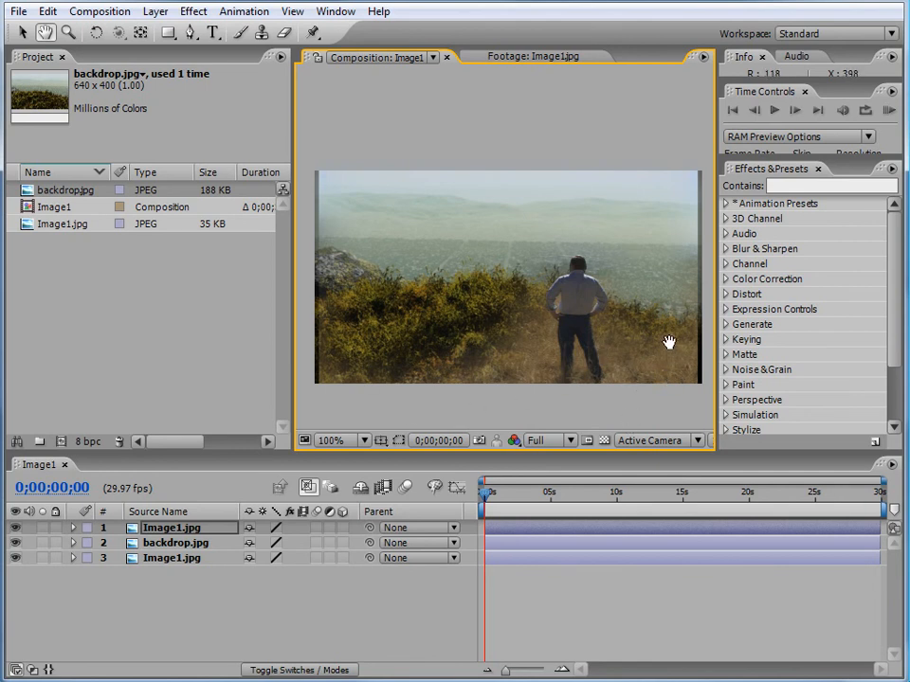
key("v")
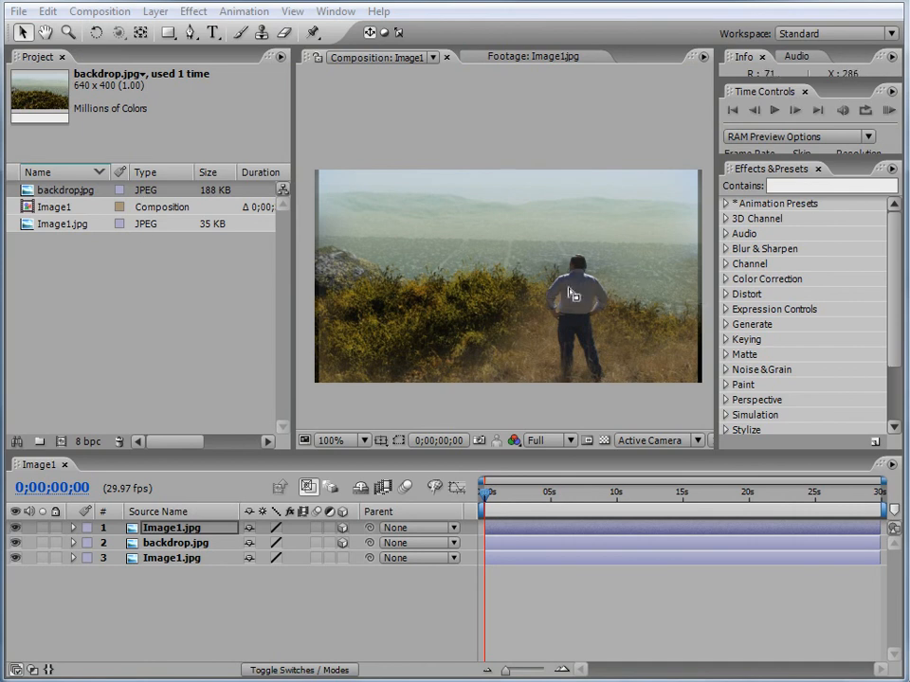
left_click(194, 545, "ctrl")
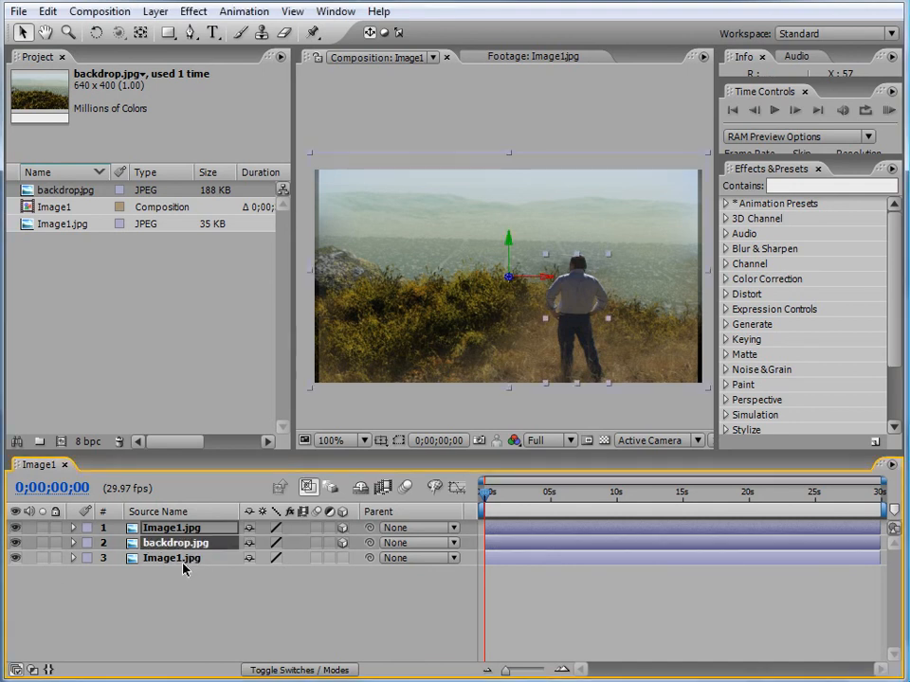
left_click(187, 561, "ctrl")
scroll(450, 371, "down", 1)
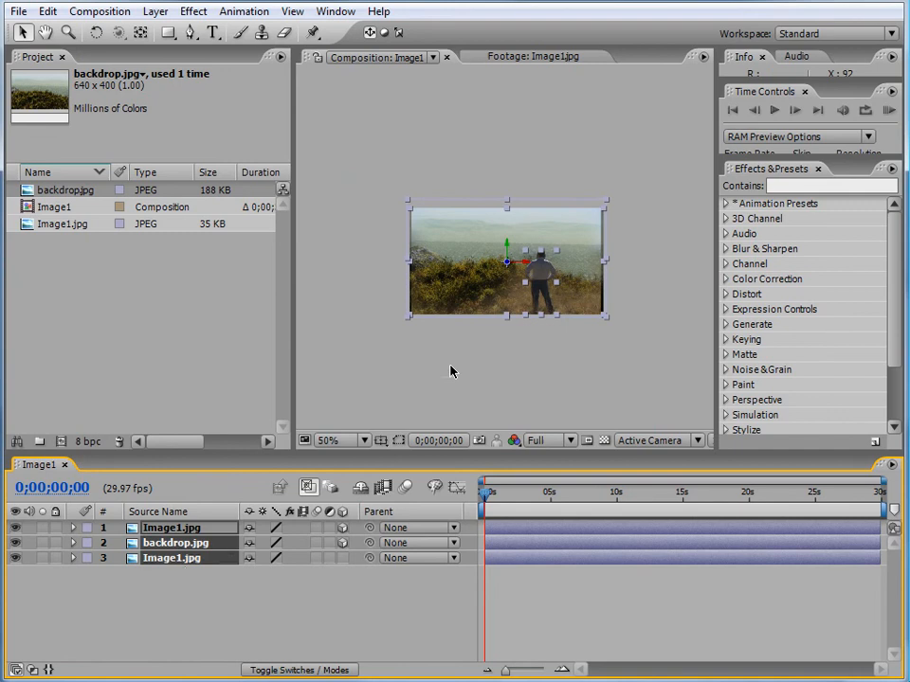
left_click(608, 204)
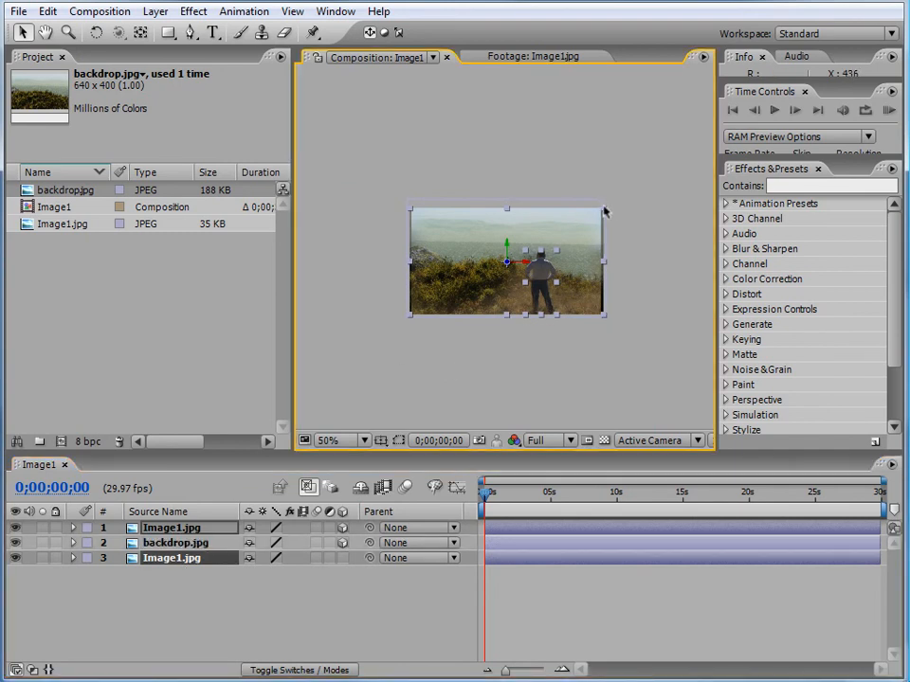
left_click(201, 548, "ctrl")
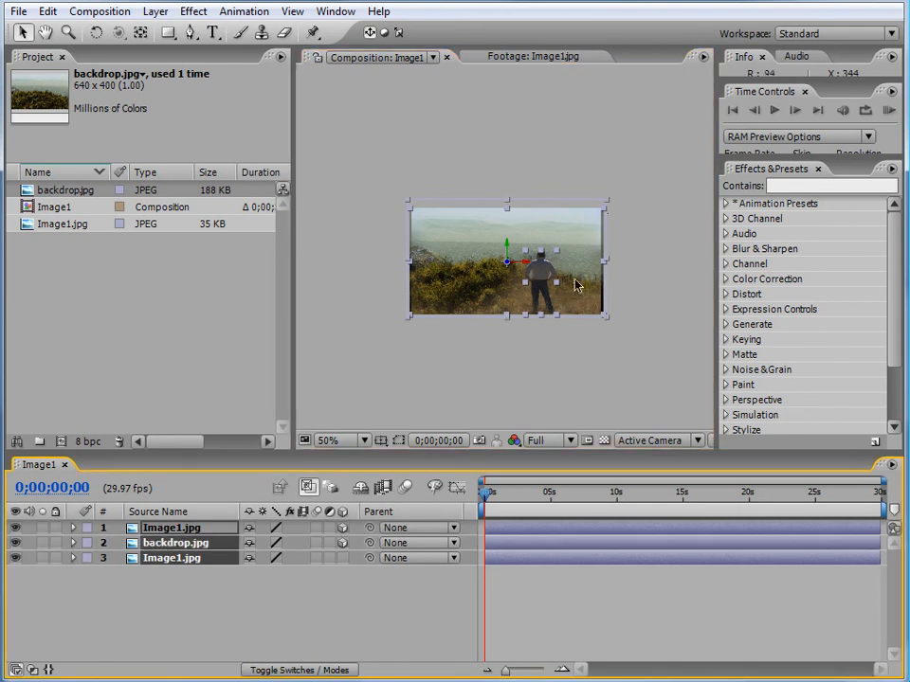
left_click_drag(608, 205, 633, 189)
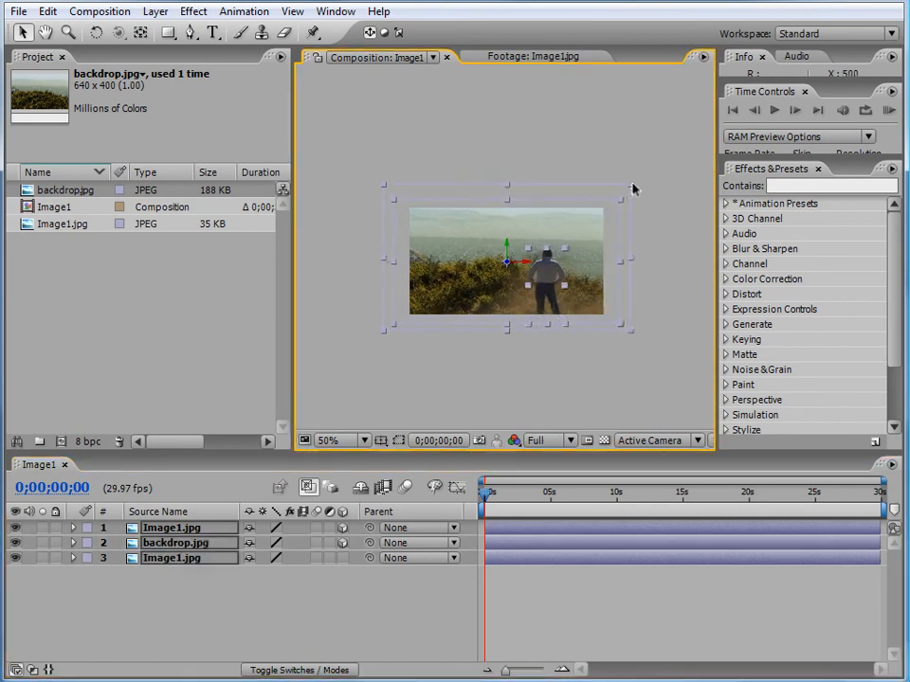
Step: Add a new camera with the 50mm preset and make the bottommost Image1.jpg layer a 3D layer
left_click(155, 11)
mouse_move(224, 34)
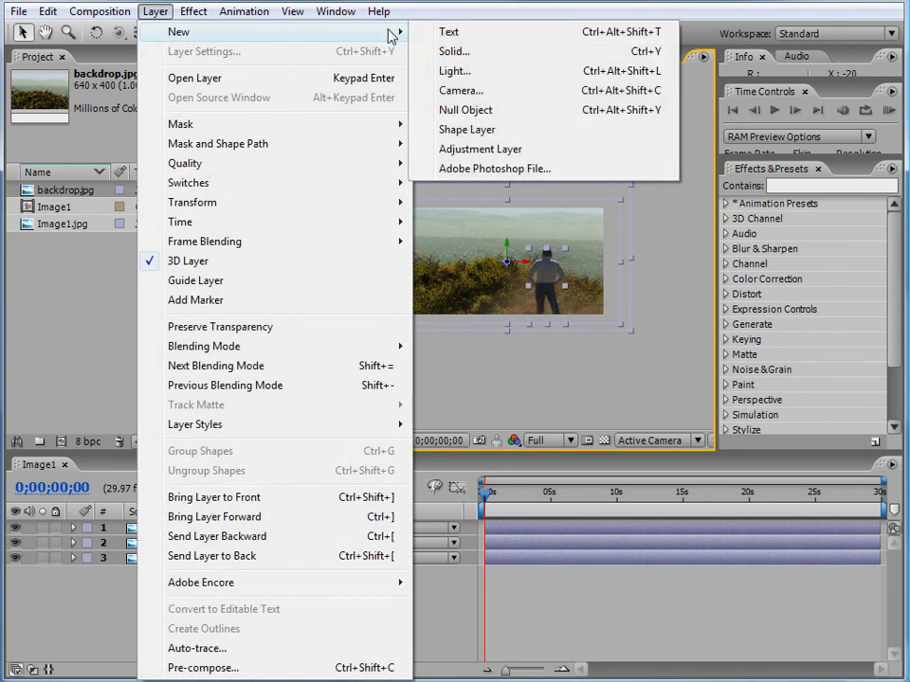
left_click(524, 87)
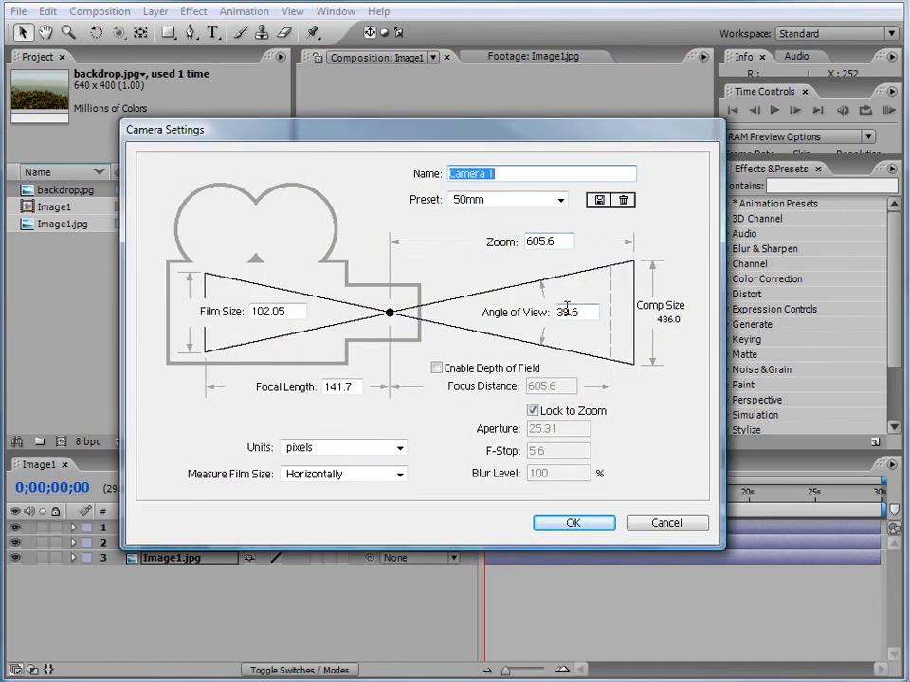
left_click(576, 524)
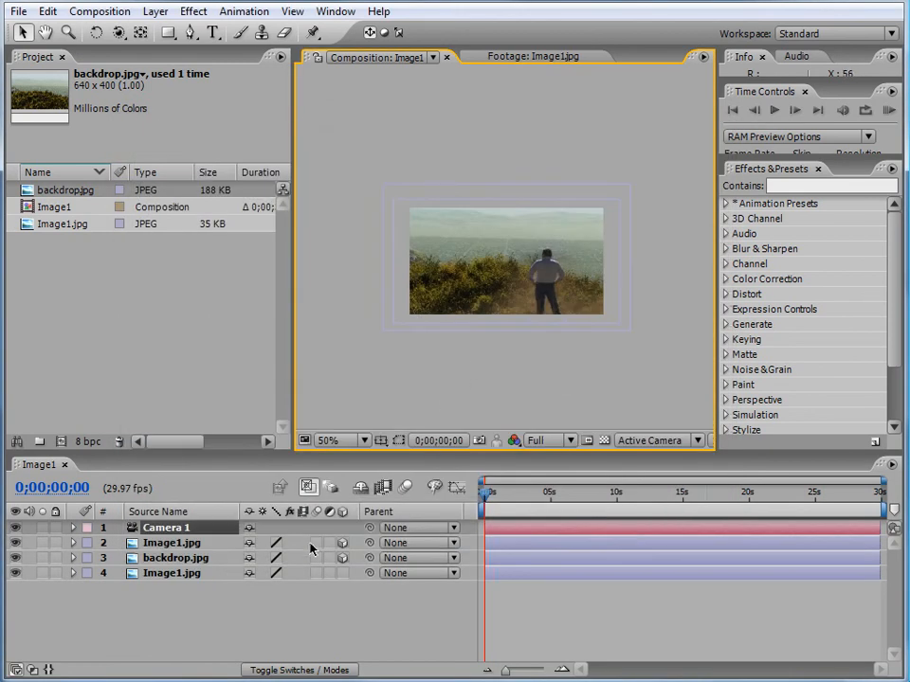
left_click(343, 573)
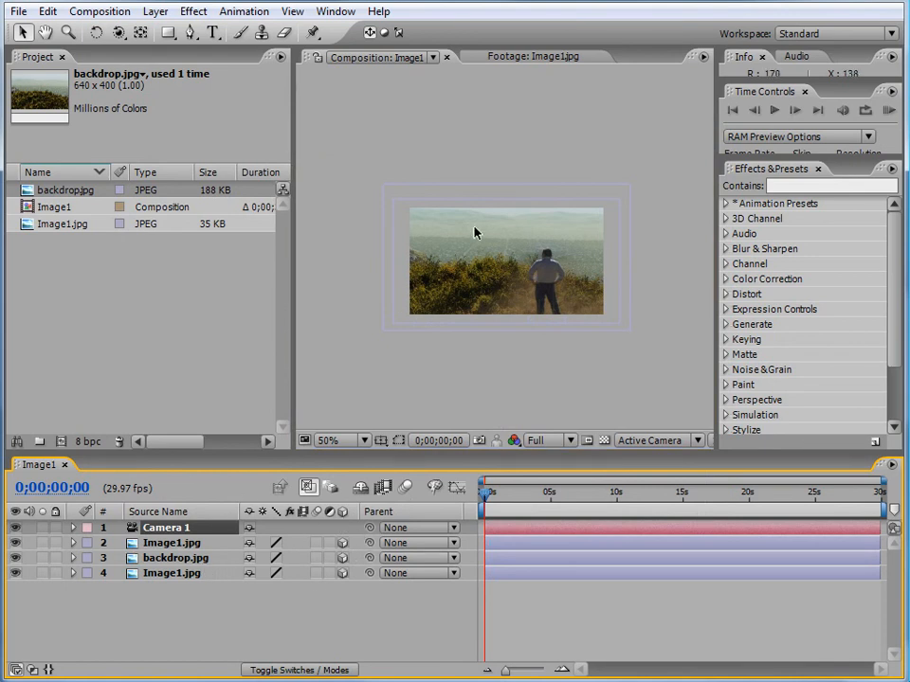
Step: View the composition through Camera 1 and orbit the camera slightly to one side for an angled starting view
scroll(479, 289, "up", 1)
scroll(479, 289, "down", 1)
left_click(695, 441)
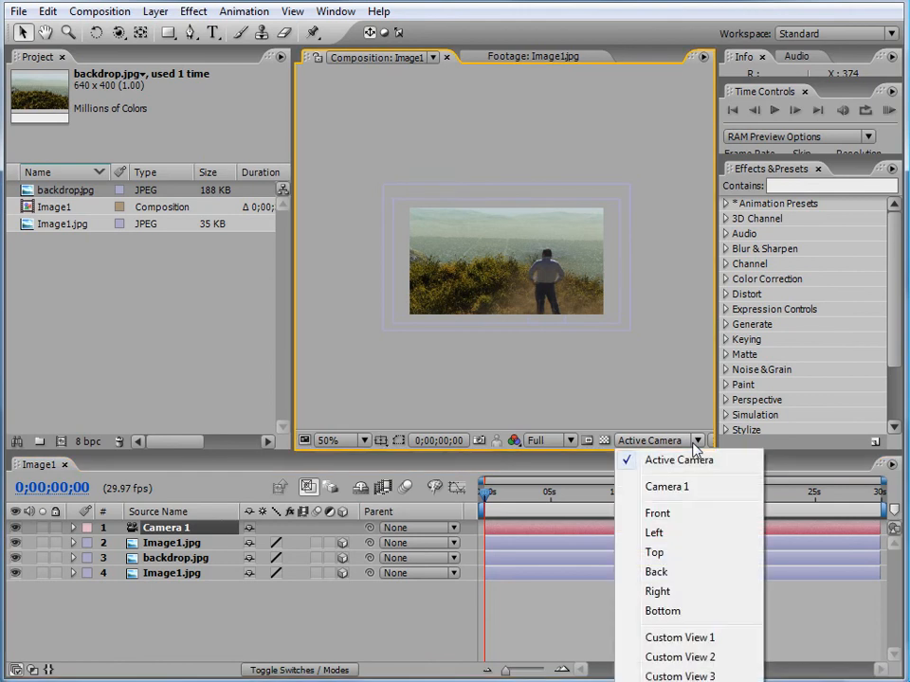
left_click(695, 489)
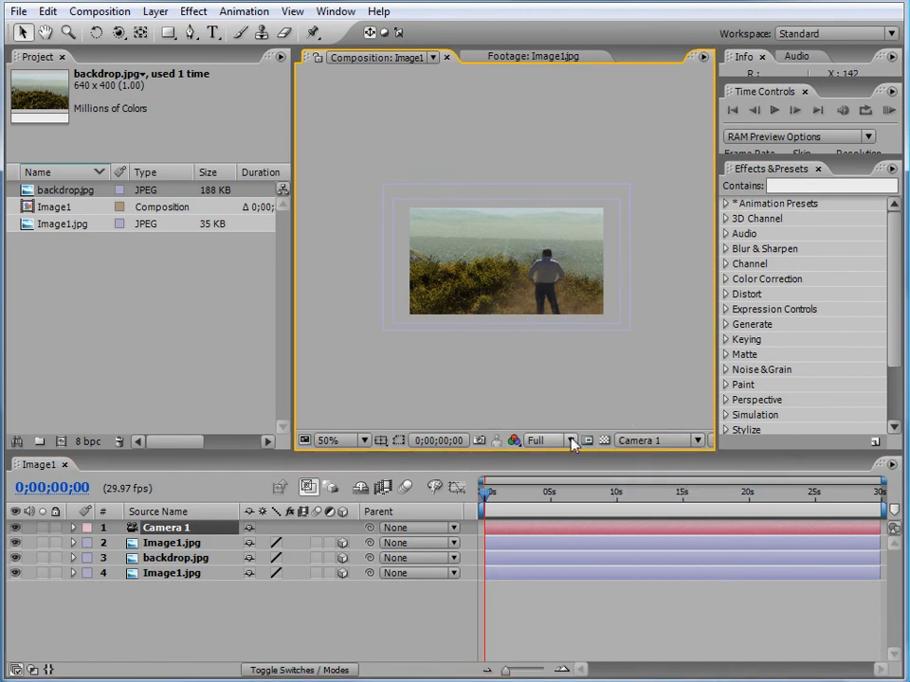
left_click(119, 34)
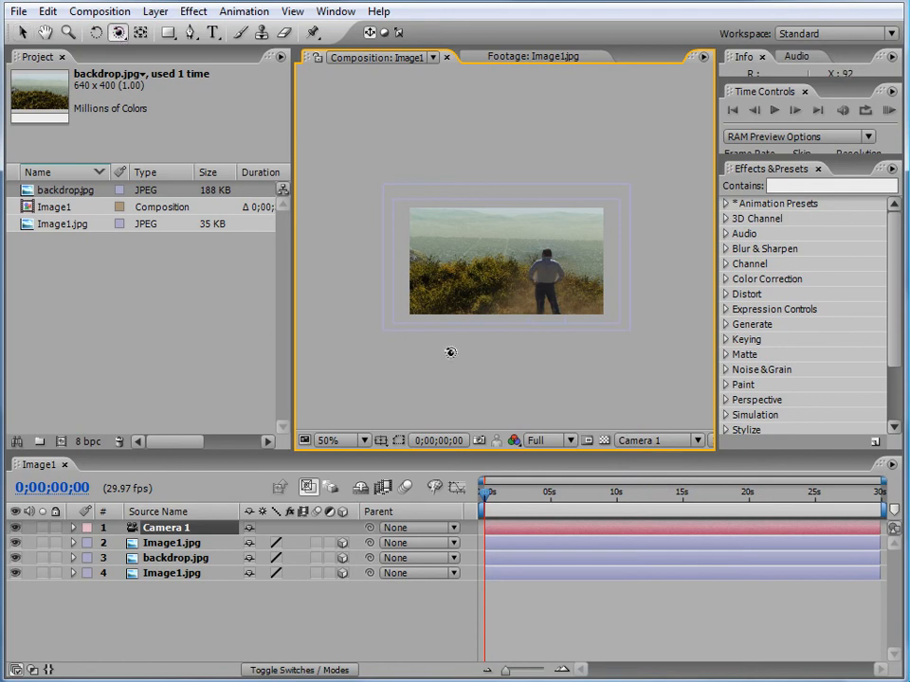
left_click_drag(457, 349, 484, 344)
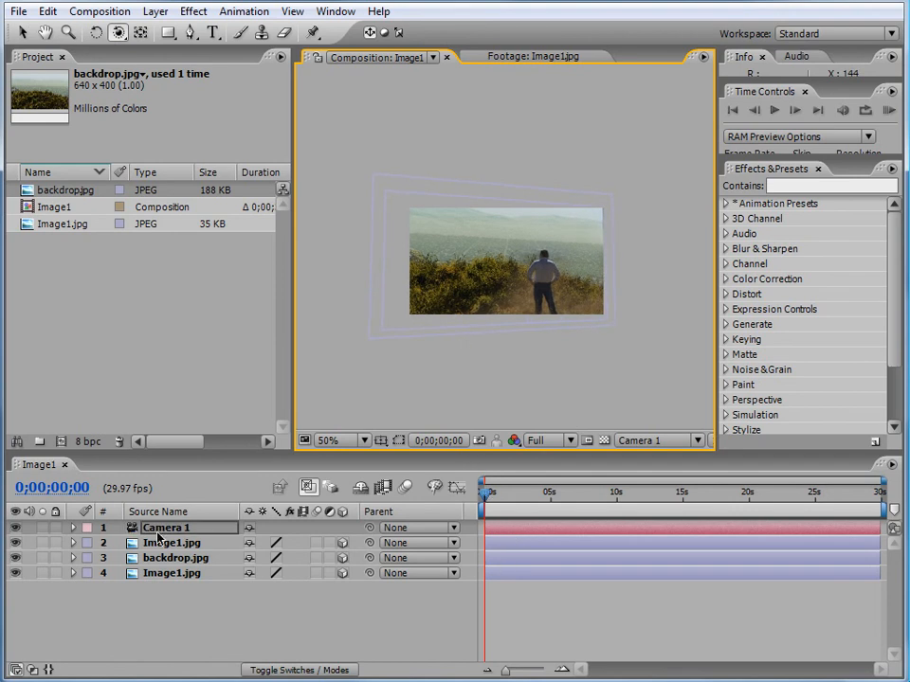
Step: Reveal the camera's transform properties and set a Position keyframe at 0;00;00;00
left_click(73, 528)
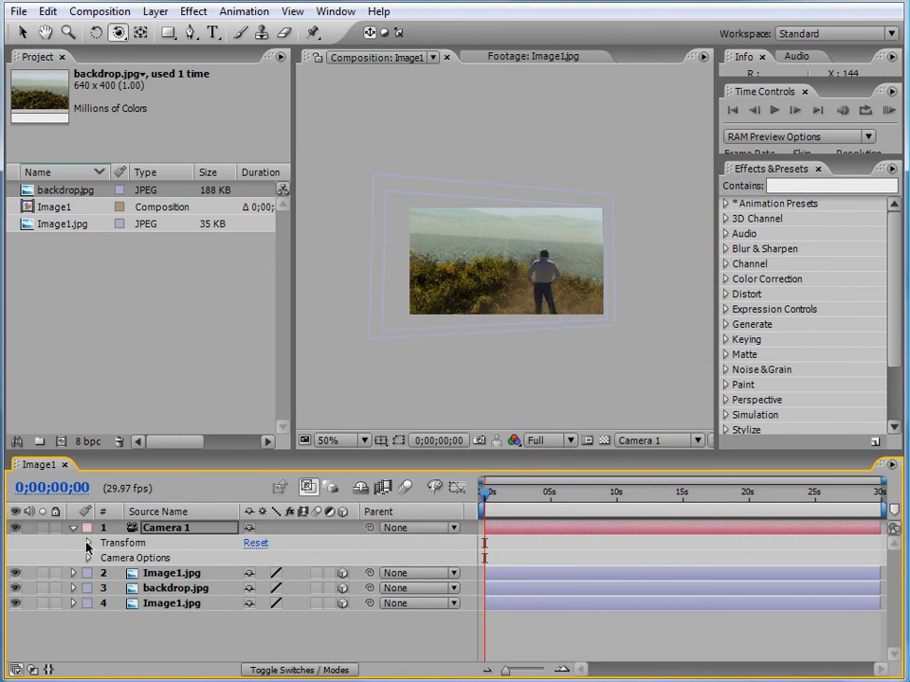
left_click(88, 558)
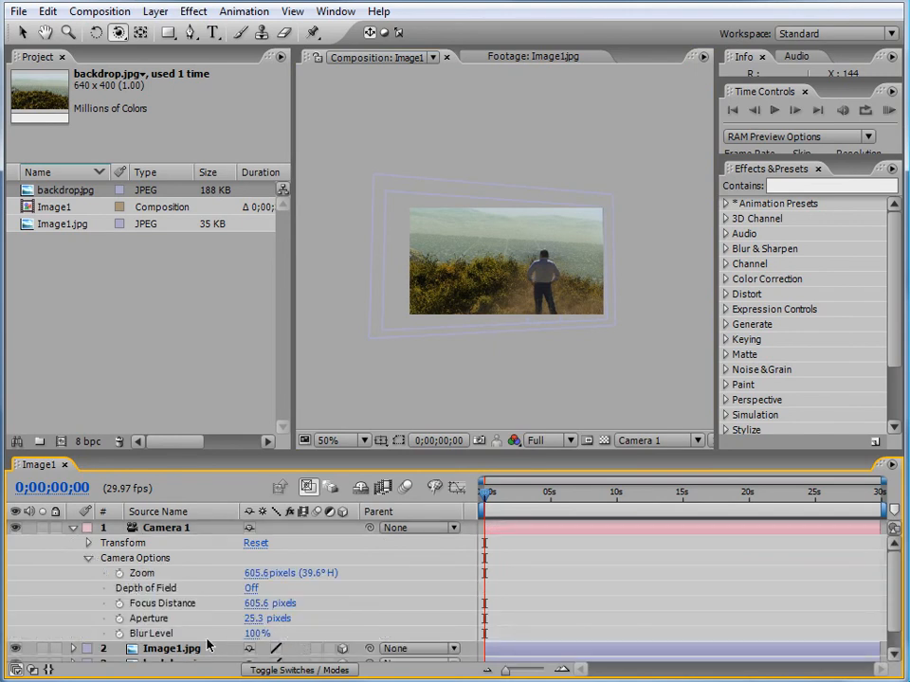
left_click(88, 543)
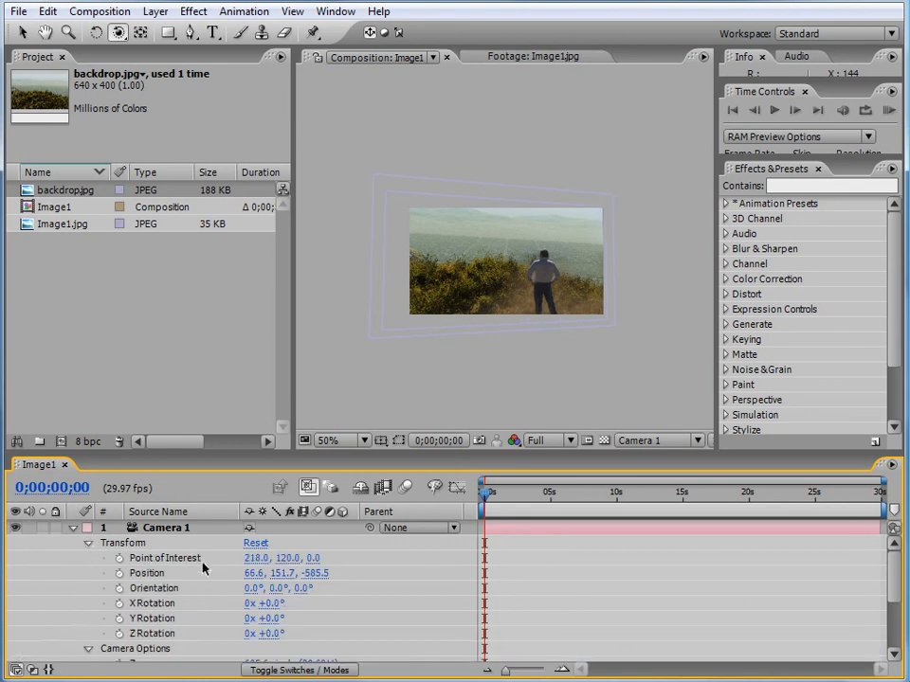
left_click(119, 573)
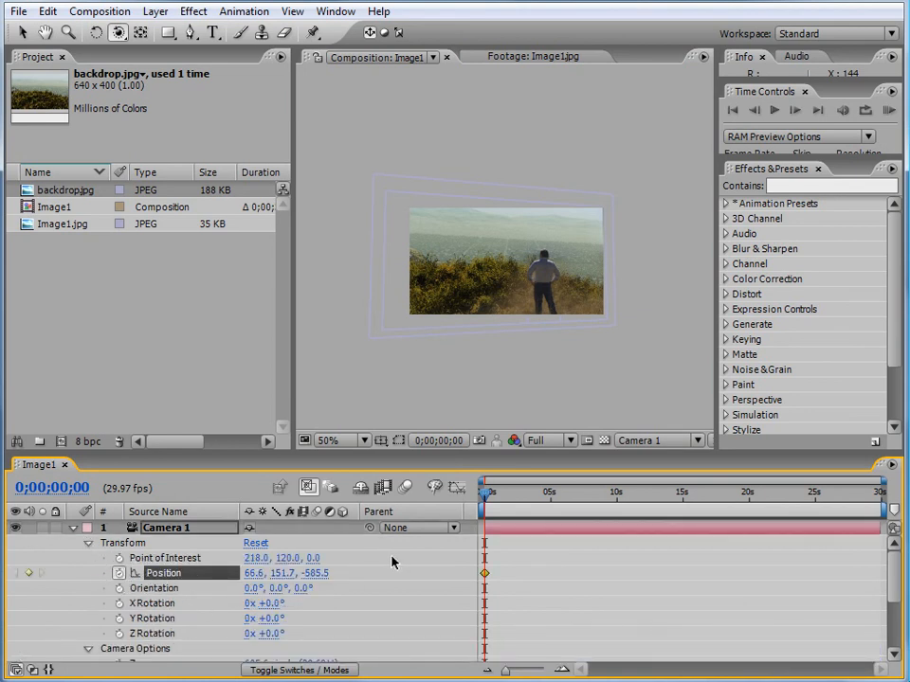
Step: At 0;00;09;26, orbit the camera to the opposite side to key its end position, and scrub through the move at 100% magnification
left_click_drag(485, 495, 617, 493)
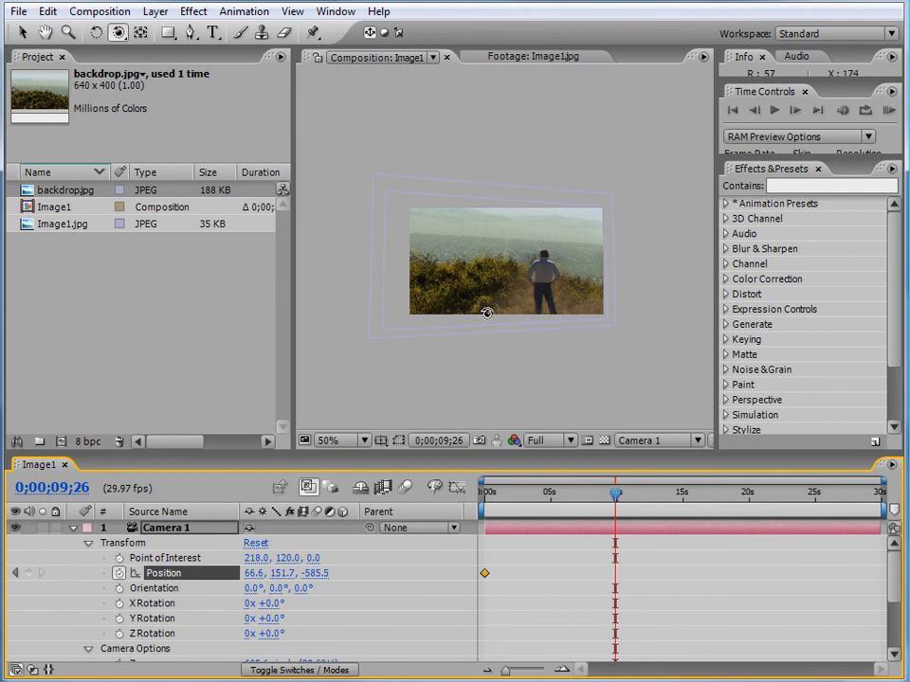
left_click_drag(485, 313, 442, 315)
left_click_drag(615, 490, 500, 495)
key("slash")
mouse_move(553, 495)
left_mouse_down()
mouse_move(614, 492)
mouse_move(553, 494)
left_mouse_up()
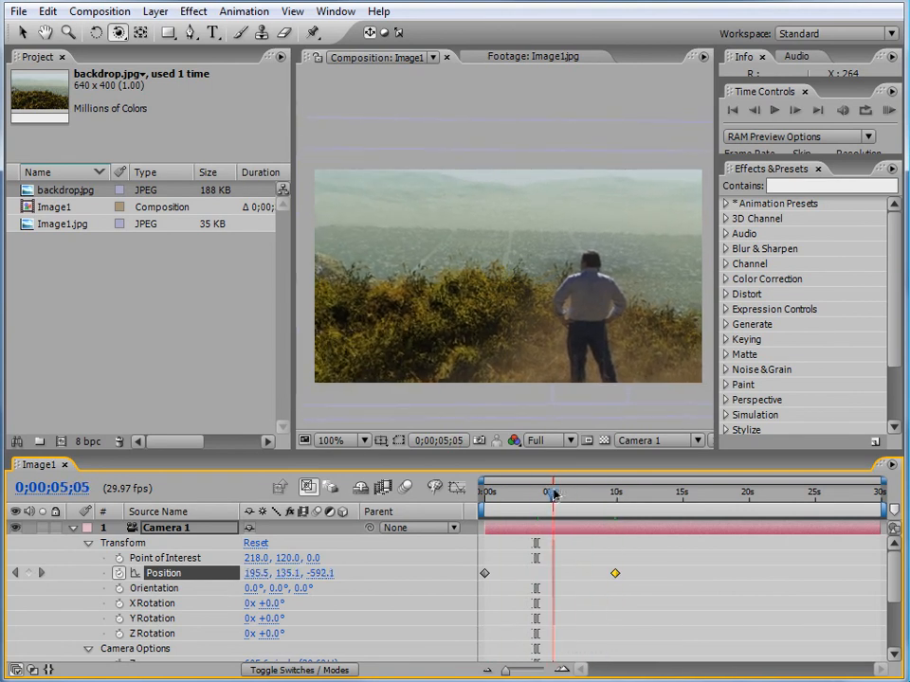